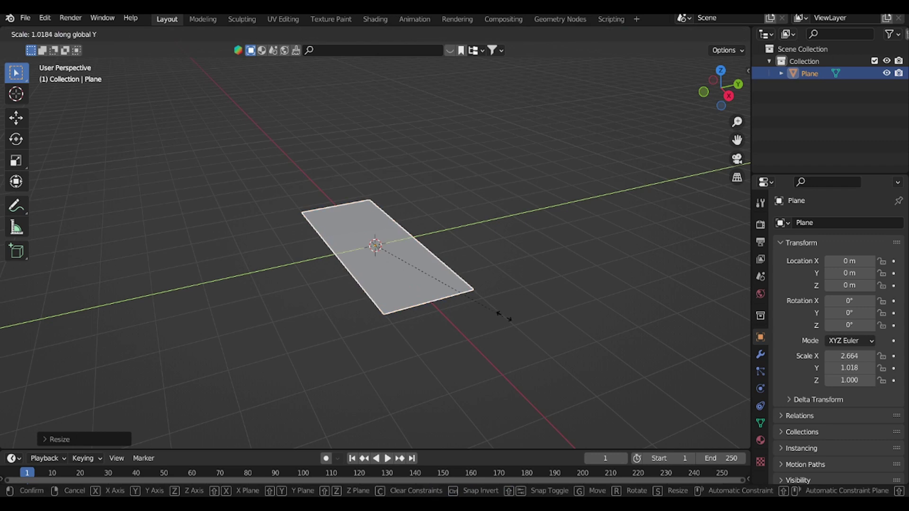
Step: Enlarge the plane and give its Base Color a grass Image Texture in a Shader Editor
{"action": "left_click", "coordinate": [445, 310]}
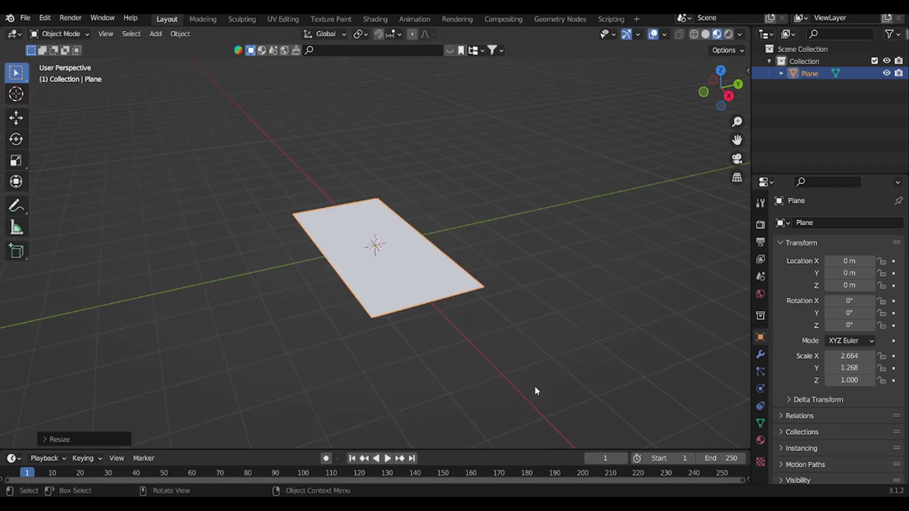
{"action": "left_click_drag", "start_coordinate": [488, 450], "coordinate": [486, 237]}
{"action": "left_click", "coordinate": [14, 248]}
{"action": "left_click", "coordinate": [59, 362]}
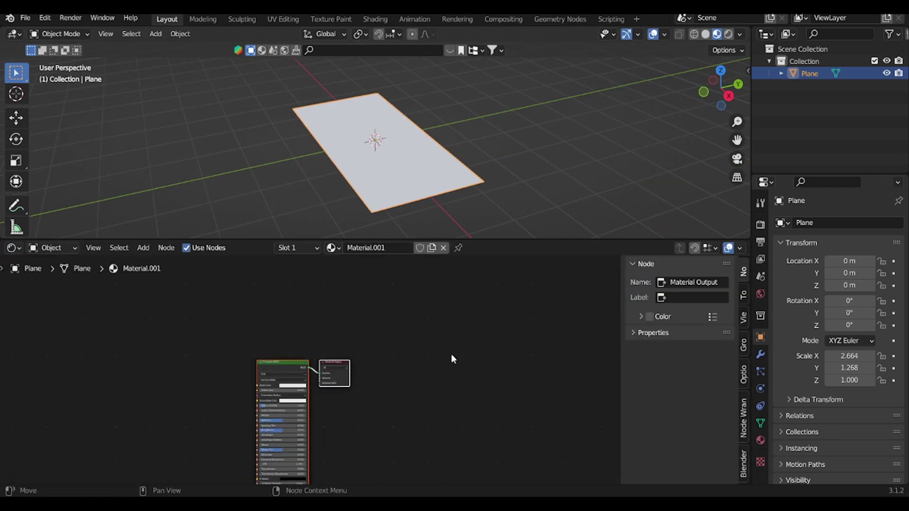
{"action": "key", "text": "Home"}
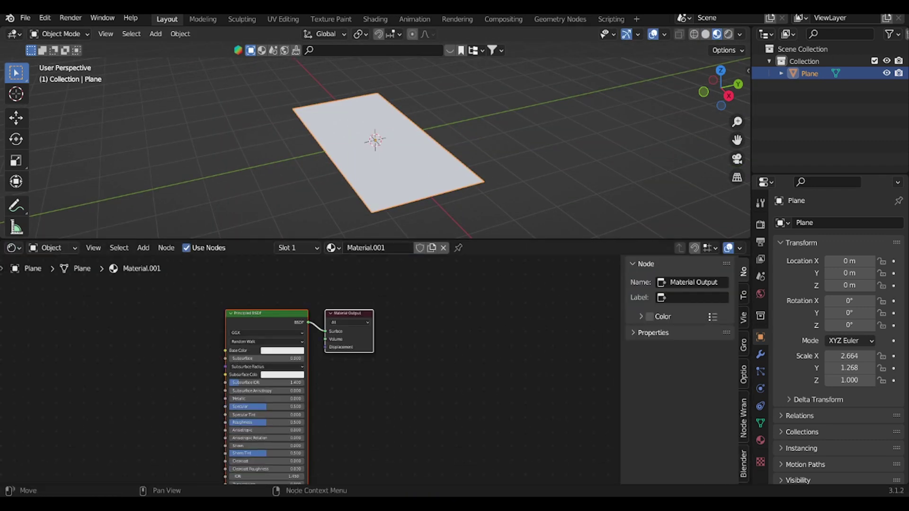
{"action": "left_click_drag", "start_coordinate": [215, 359], "coordinate": [226, 351]}
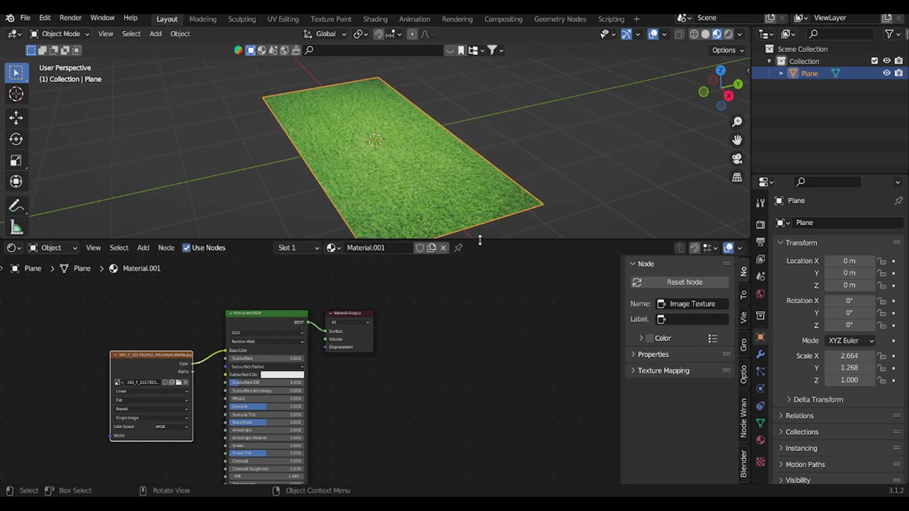
Step: Add a Hair particle system to the plane
{"action": "left_click_drag", "start_coordinate": [481, 239], "coordinate": [480, 423]}
{"action": "left_click", "coordinate": [761, 371]}
{"action": "left_click", "coordinate": [898, 222]}
{"action": "left_click", "coordinate": [871, 289]}
Step: Set the hair particle count to 20000 and hair length to 0.3 m
{"action": "left_click", "coordinate": [845, 305]}
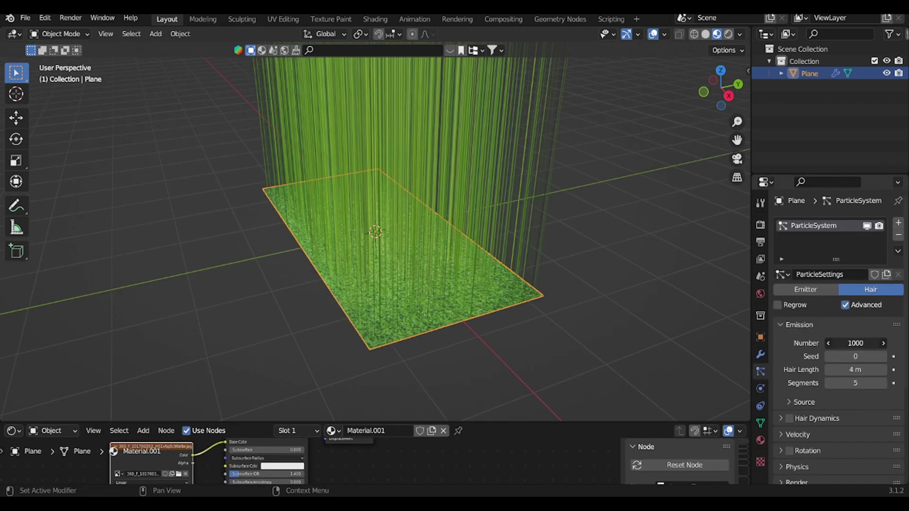
{"action": "double_click", "coordinate": [858, 342]}
{"action": "type", "text": "20"}
{"action": "key", "text": "Return"}
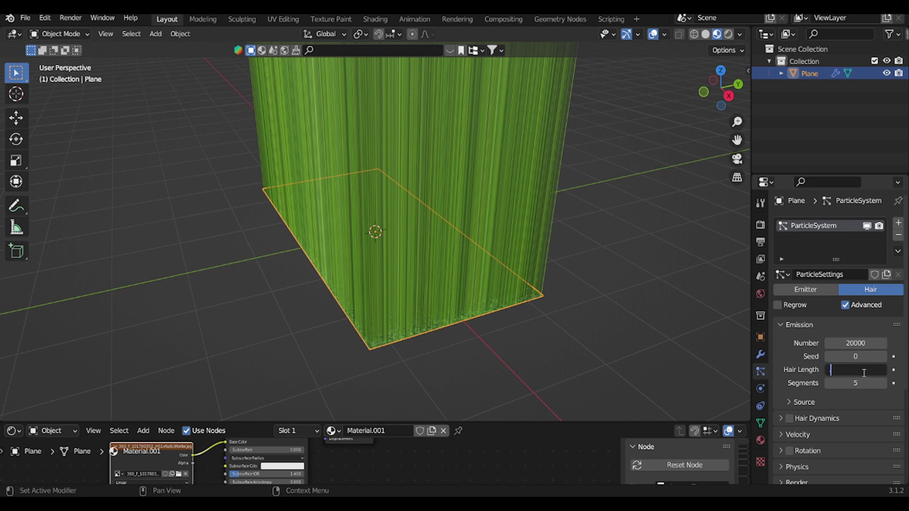
{"action": "type", "text": "0.3"}
{"action": "key", "text": "Return"}
Step: Give the hair 0.05 Brownian physics force and orbit down to ground level
{"action": "scroll", "coordinate": [835, 420], "scroll_direction": "down", "scroll_amount": 3}
{"action": "left_click", "coordinate": [802, 415]}
{"action": "scroll", "coordinate": [802, 415], "scroll_direction": "down", "scroll_amount": 3}
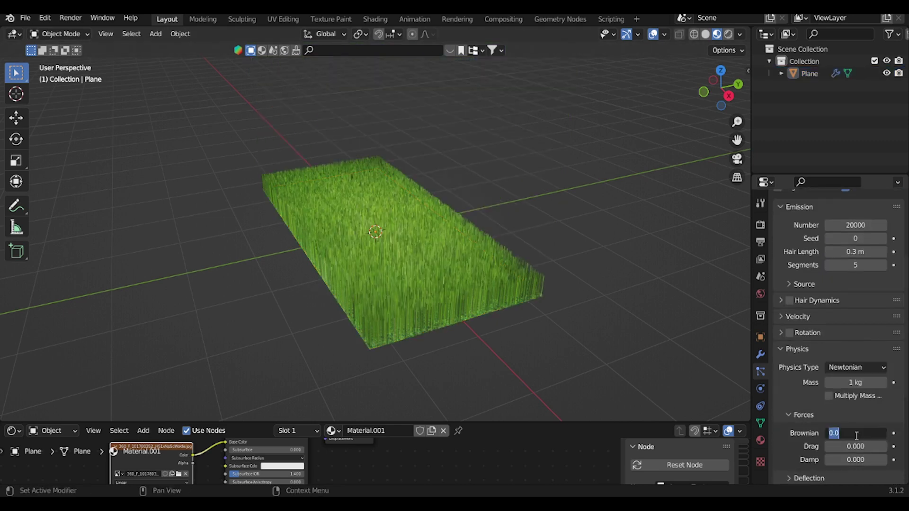
{"action": "scroll", "coordinate": [553, 266], "scroll_direction": "up", "scroll_amount": 5}
{"action": "middle_click_drag", "start_coordinate": [554, 266], "coordinate": [721, 260]}
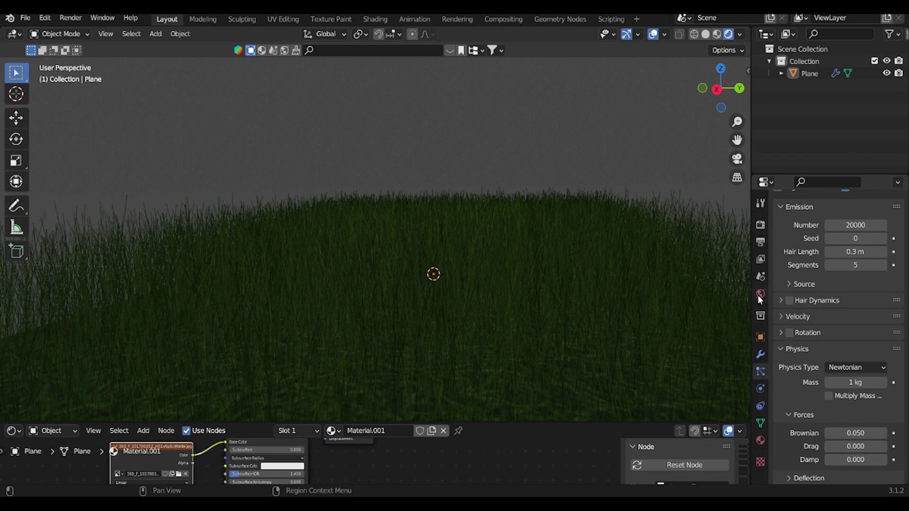
{"action": "left_click", "coordinate": [760, 293]}
{"action": "left_click", "coordinate": [856, 305]}
Step: Light the world with the farm_sunset HDRI at 0.3 strength and enable 0.98 m ambient occlusion
{"action": "left_click", "coordinate": [630, 356]}
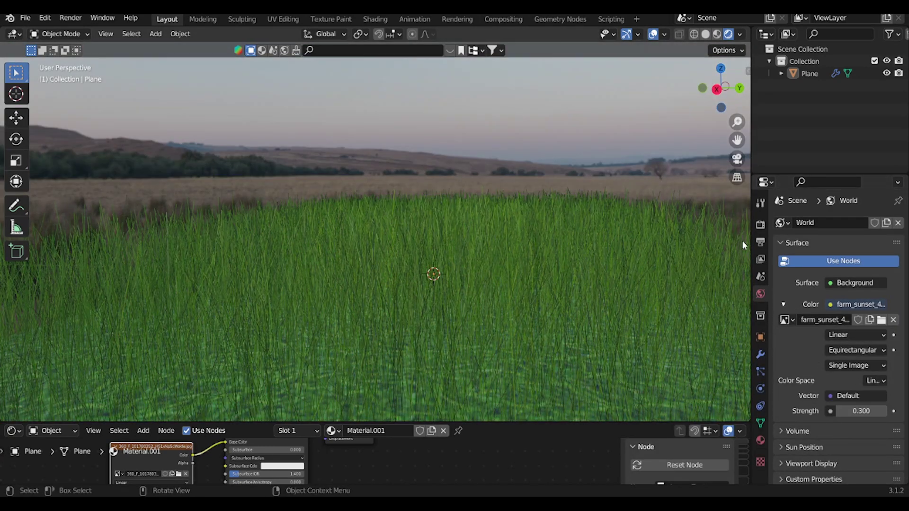
{"action": "left_click", "coordinate": [760, 225]}
{"action": "left_click", "coordinate": [780, 309]}
{"action": "left_click", "coordinate": [858, 327]}
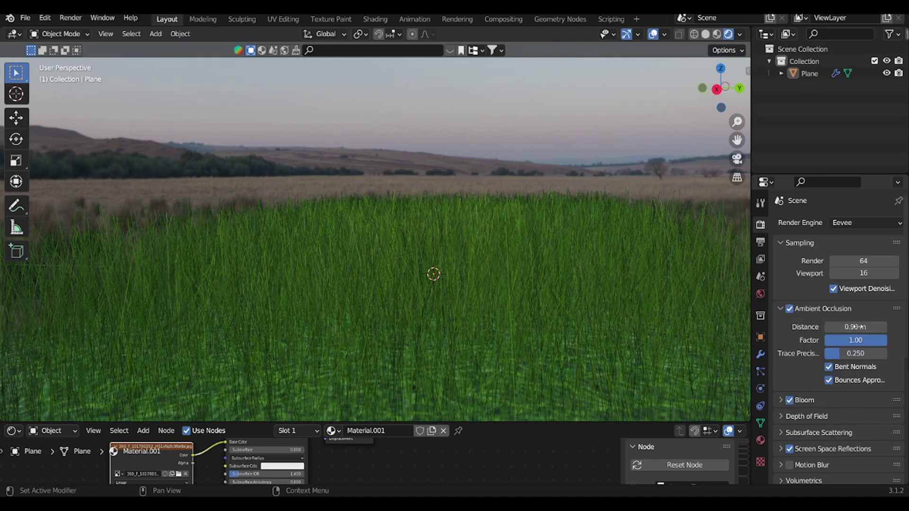
{"action": "key", "text": "shift+a"}
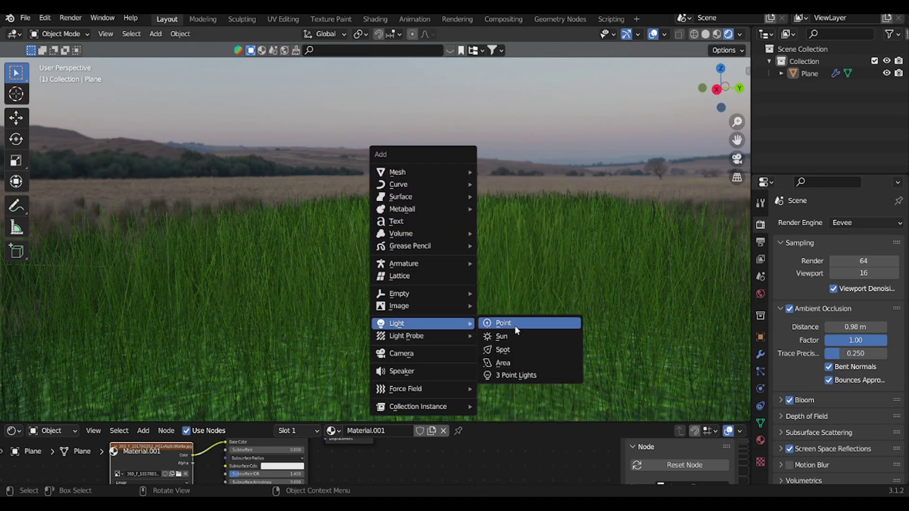
Step: Add an Area light, raise it vertically and enlarge it
{"action": "left_click", "coordinate": [504, 363]}
{"action": "key", "text": "g"}
{"action": "key", "text": "z"}
{"action": "key", "text": "s"}
{"action": "left_click", "coordinate": [591, 190]}
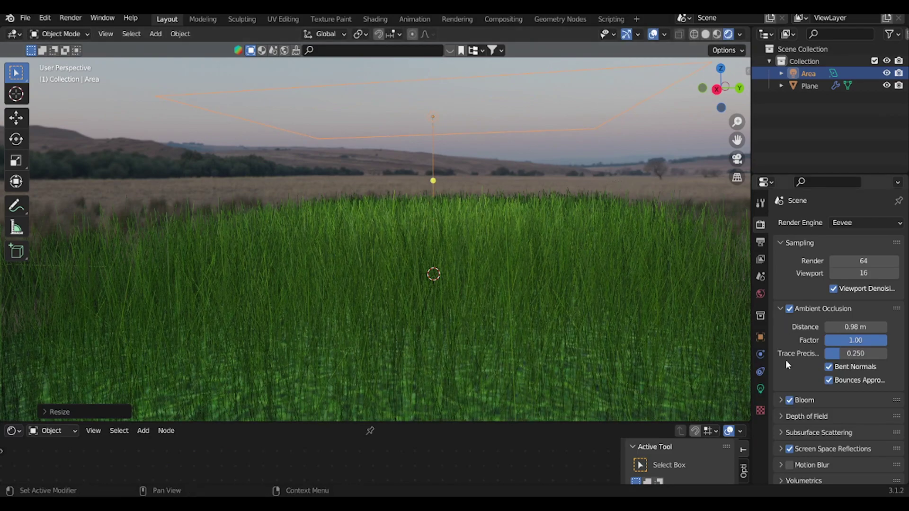
Step: Set the area light's power to 100 W and its colour to pale yellow
{"action": "left_click", "coordinate": [761, 389]}
{"action": "double_click", "coordinate": [856, 306]}
{"action": "type", "text": "100"}
{"action": "key", "text": "Return"}
{"action": "left_click", "coordinate": [855, 292]}
{"action": "left_click", "coordinate": [819, 168]}
Step: Angle the area light and move it left above the grass
{"action": "key", "text": "r"}
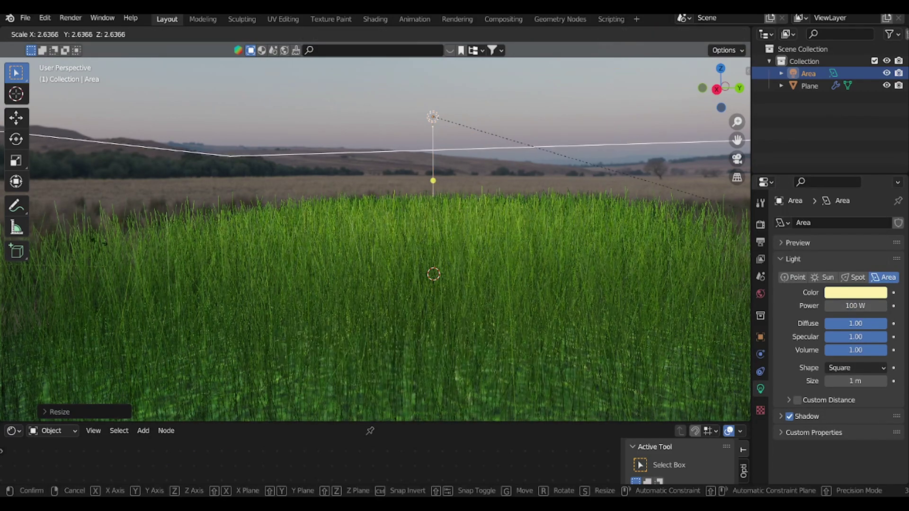
{"action": "left_click", "coordinate": [533, 156]}
{"action": "left_click", "coordinate": [15, 117]}
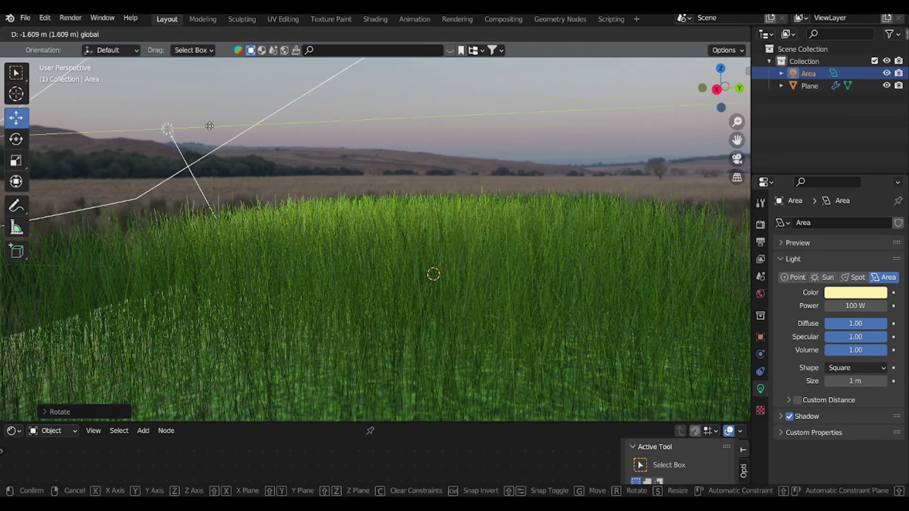
{"action": "left_click_drag", "start_coordinate": [432, 116], "coordinate": [221, 126]}
Step: Lower the area light's power to 20 W and scale it up further
{"action": "double_click", "coordinate": [850, 306]}
{"action": "type", "text": "50"}
{"action": "key", "text": "Return"}
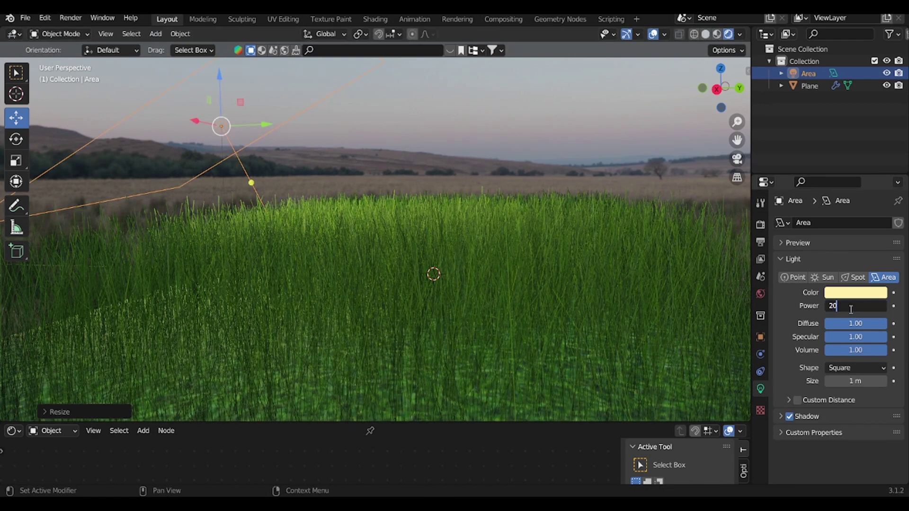
{"action": "key", "text": "Return"}
{"action": "left_click", "coordinate": [442, 253]}
{"action": "key", "text": "s"}
{"action": "left_click", "coordinate": [332, 161]}
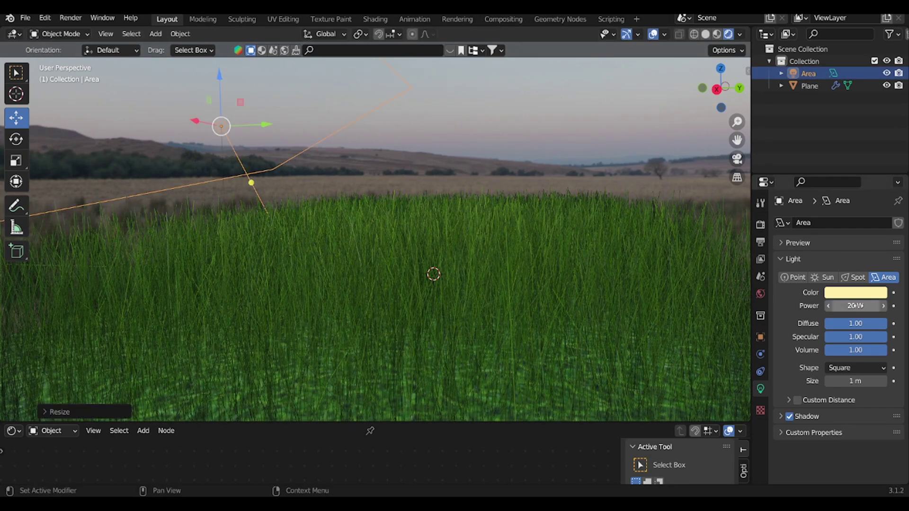
{"action": "left_click", "coordinate": [439, 238]}
{"action": "left_click_drag", "start_coordinate": [331, 423], "coordinate": [332, 219]}
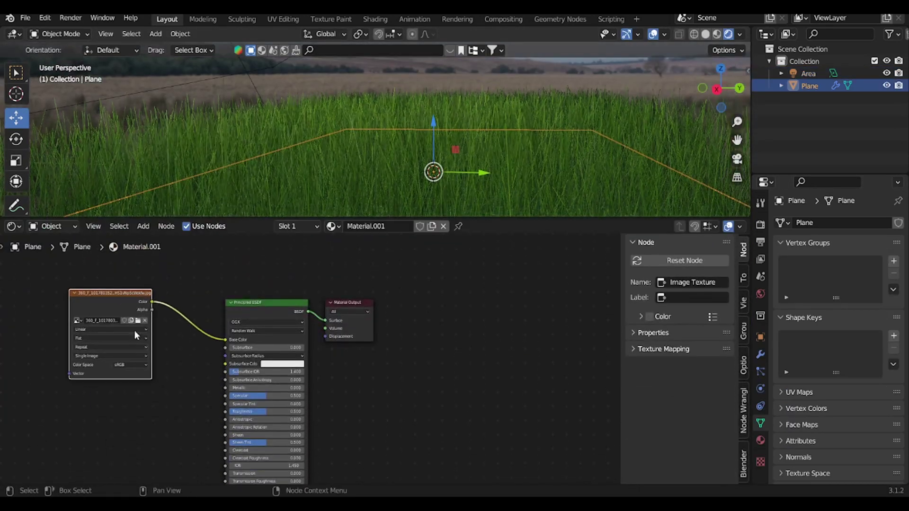
Step: Insert a ColorRamp between the grass Image Texture and Principled BSDF, with one stop black
{"action": "key", "text": "shift+a"}
{"action": "left_click", "coordinate": [162, 310]}
{"action": "type", "text": "color"}
{"action": "key", "text": "Return"}
{"action": "left_click", "coordinate": [241, 342]}
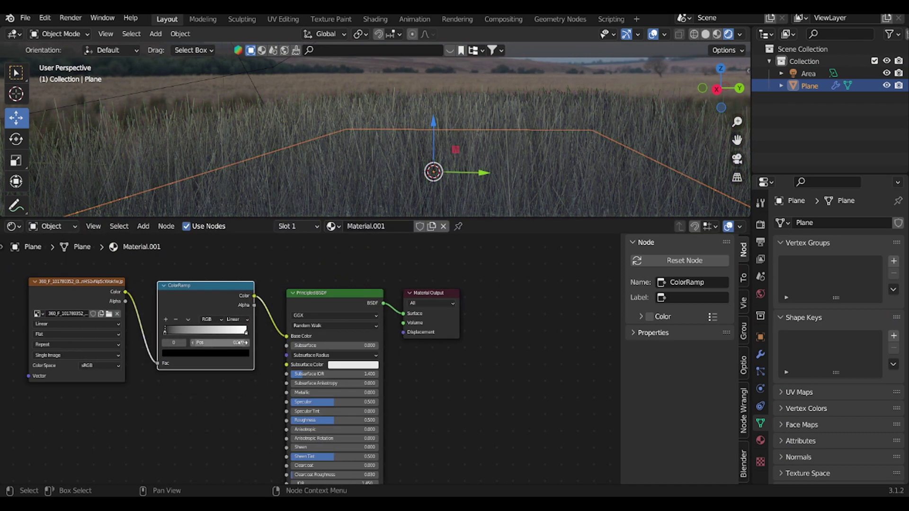
{"action": "left_click_drag", "start_coordinate": [209, 332], "coordinate": [170, 332]}
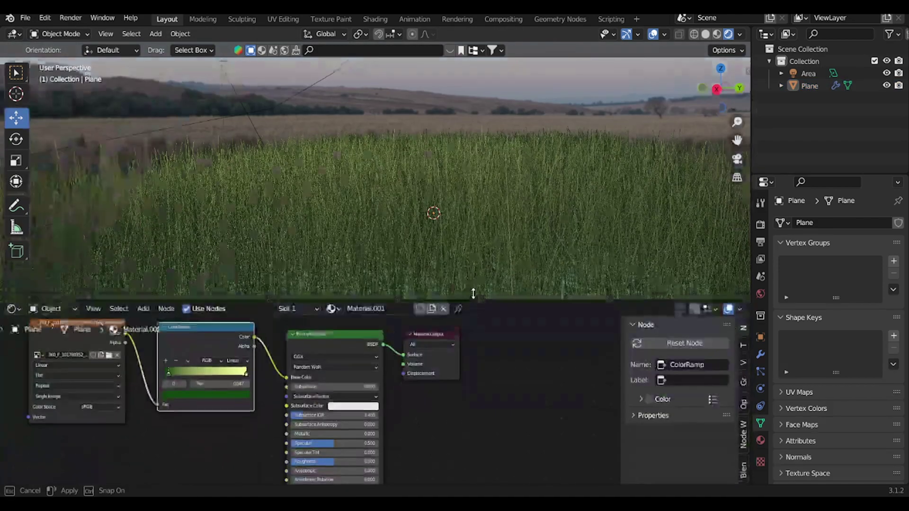
{"action": "left_click", "coordinate": [50, 326]}
Step: Rotate the sunset HDRI behind the grass using the World Mapping node
{"action": "left_click", "coordinate": [44, 345]}
{"action": "middle_click_drag", "start_coordinate": [284, 426], "coordinate": [530, 427]}
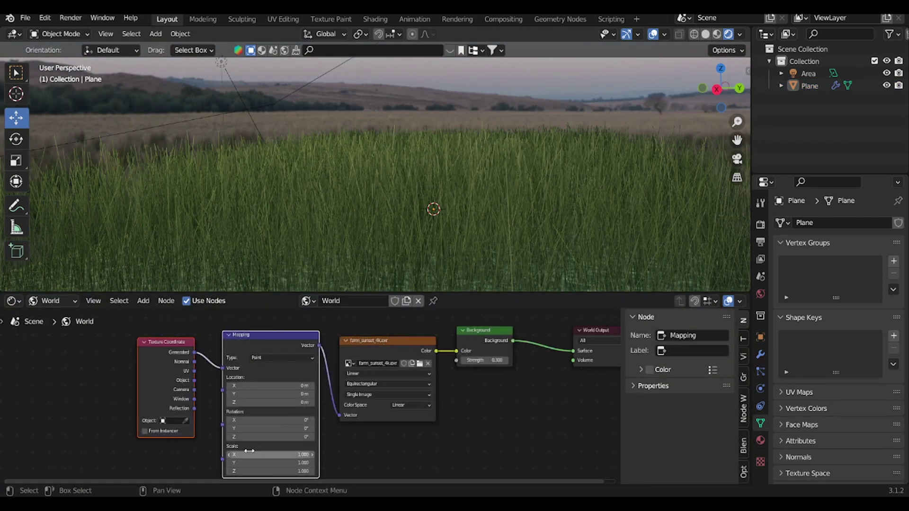
{"action": "left_click_drag", "start_coordinate": [270, 437], "coordinate": [360, 436]}
{"action": "mouse_move", "coordinate": [270, 429]}
{"action": "left_mouse_down"}
{"action": "mouse_move", "coordinate": [293, 429]}
{"action": "mouse_move", "coordinate": [246, 420]}
{"action": "mouse_move", "coordinate": [265, 428]}
{"action": "left_mouse_up"}
{"action": "left_click_drag", "start_coordinate": [270, 436], "coordinate": [379, 436]}
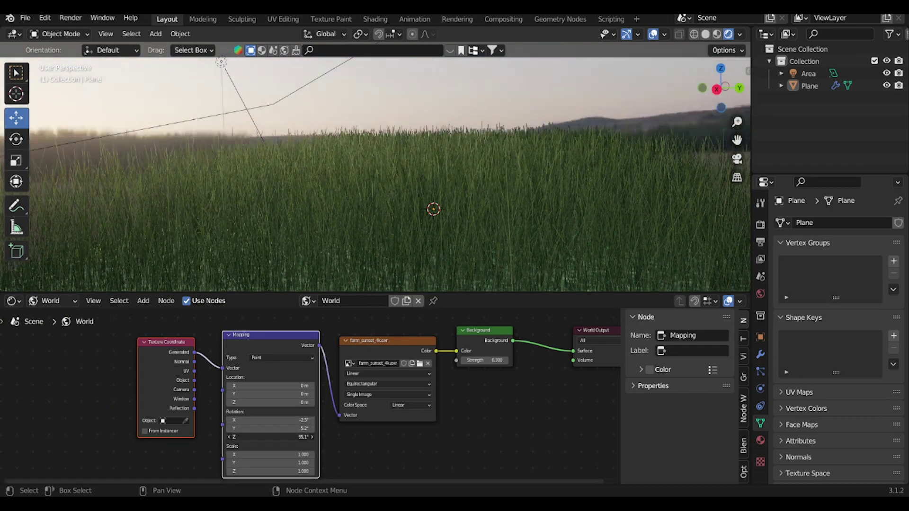
{"action": "mouse_move", "coordinate": [270, 437]}
{"action": "left_mouse_down"}
{"action": "mouse_move", "coordinate": [303, 437]}
{"action": "mouse_move", "coordinate": [280, 420]}
{"action": "mouse_move", "coordinate": [265, 436]}
{"action": "mouse_move", "coordinate": [284, 428]}
{"action": "left_mouse_up"}
{"action": "left_click_drag", "start_coordinate": [486, 293], "coordinate": [485, 471]}
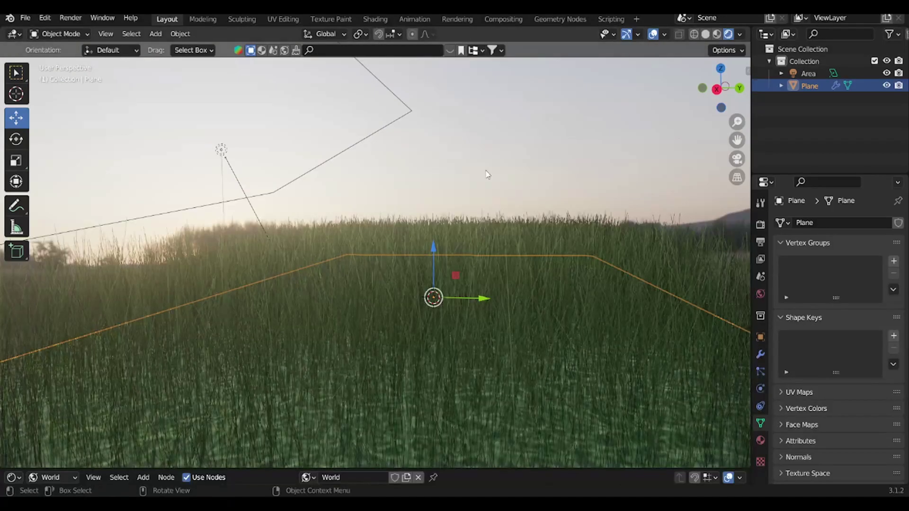
{"action": "mouse_move", "coordinate": [251, 470]}
{"action": "left_mouse_down"}
{"action": "mouse_move", "coordinate": [457, 303]}
{"action": "mouse_move", "coordinate": [456, 470]}
{"action": "left_mouse_up"}
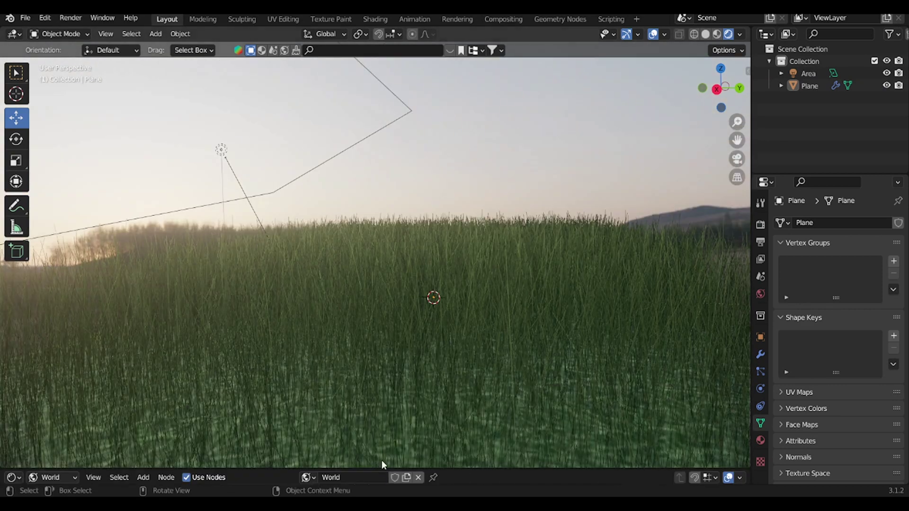
Step: Set the area light's power back to 100 W and deselect it
{"action": "left_click", "coordinate": [221, 151]}
{"action": "type", "text": "0"}
{"action": "key", "text": "Return"}
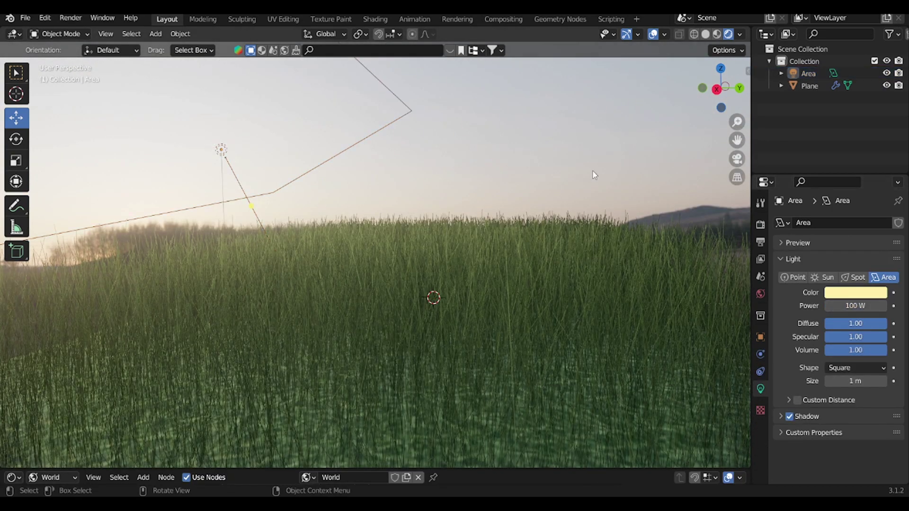
{"action": "key", "text": "g"}
{"action": "key", "text": "Escape"}
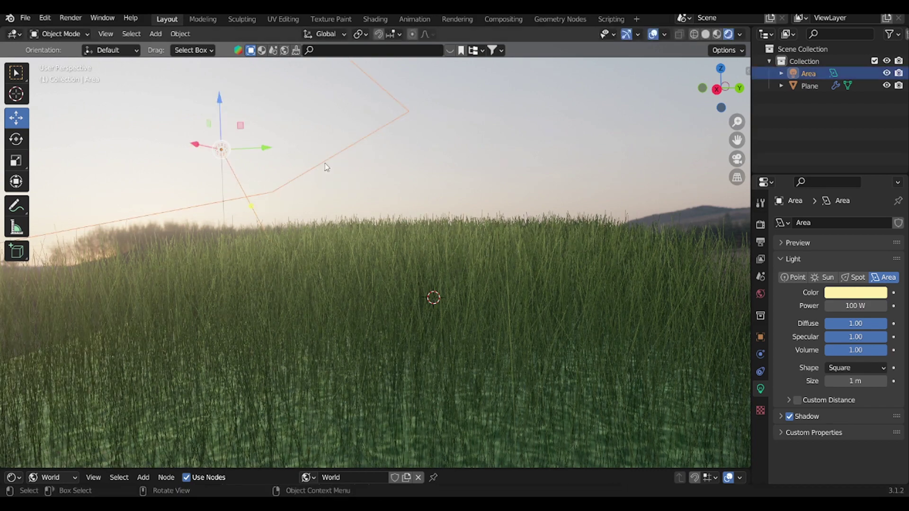
{"action": "key", "text": "alt+a"}
{"action": "key", "text": "shift+a"}
Step: Add a Landscape mesh, trying then removing a Decimate modifier
{"action": "left_click", "coordinate": [526, 381]}
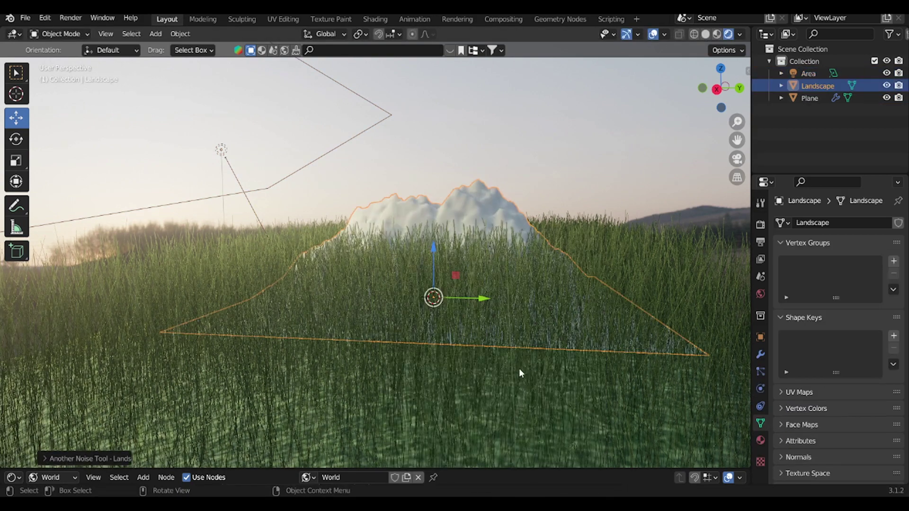
{"action": "left_click", "coordinate": [760, 355]}
{"action": "left_click", "coordinate": [798, 222]}
{"action": "left_click", "coordinate": [665, 311]}
{"action": "left_click", "coordinate": [844, 276]}
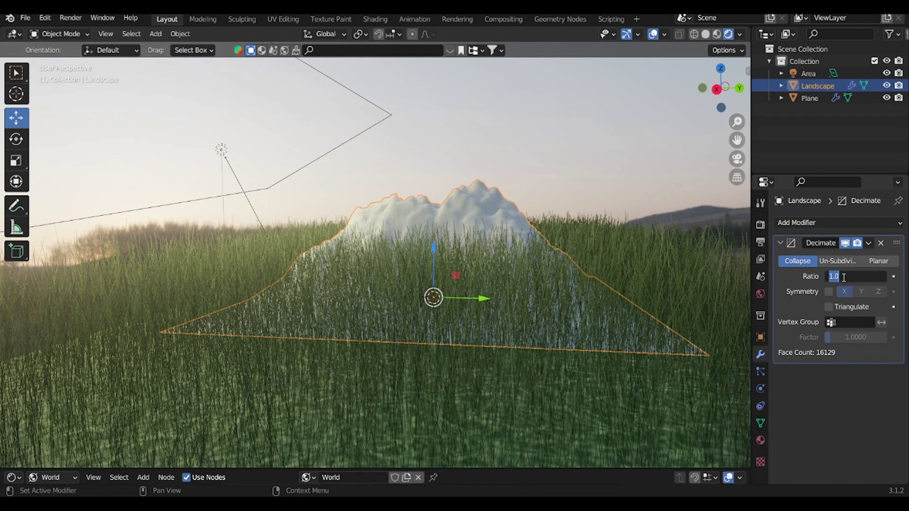
{"action": "left_click", "coordinate": [880, 243]}
Step: Move, enlarge, rotate and heighten the Landscape mountain
{"action": "key", "text": "g"}
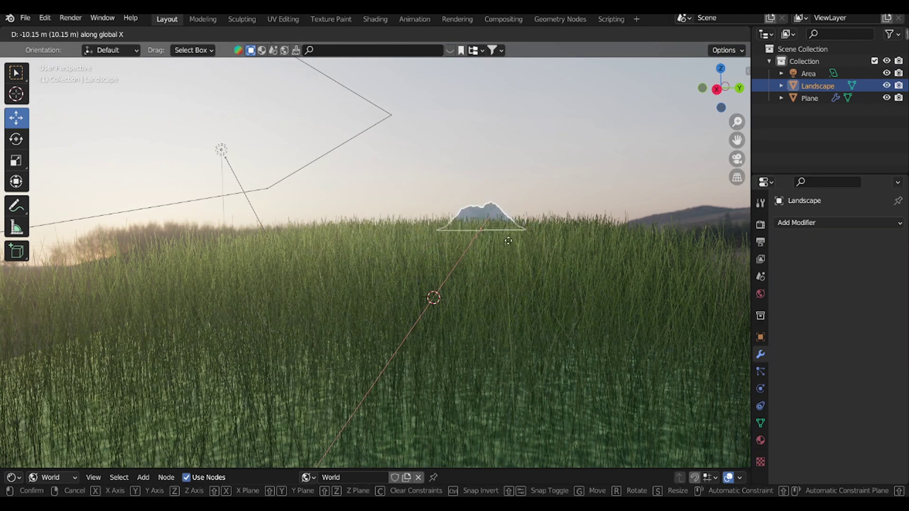
{"action": "left_click", "coordinate": [594, 250]}
{"action": "key", "text": "s"}
{"action": "left_click", "coordinate": [679, 122]}
{"action": "key", "text": "r"}
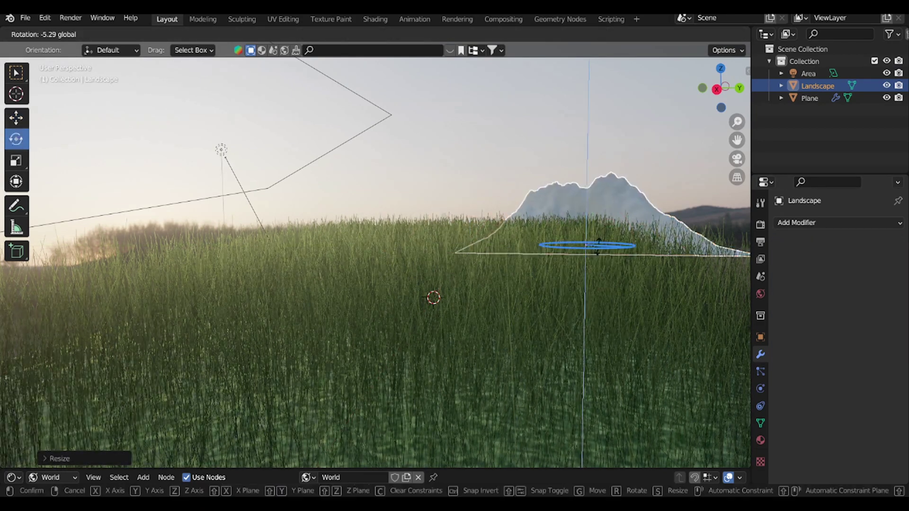
{"action": "left_click", "coordinate": [653, 187]}
{"action": "key", "text": "s"}
{"action": "key", "text": "z"}
{"action": "left_click", "coordinate": [676, 173]}
Step: Push the Landscape back along Y, shift it right and tilt it
{"action": "key", "text": "g"}
{"action": "key", "text": "y"}
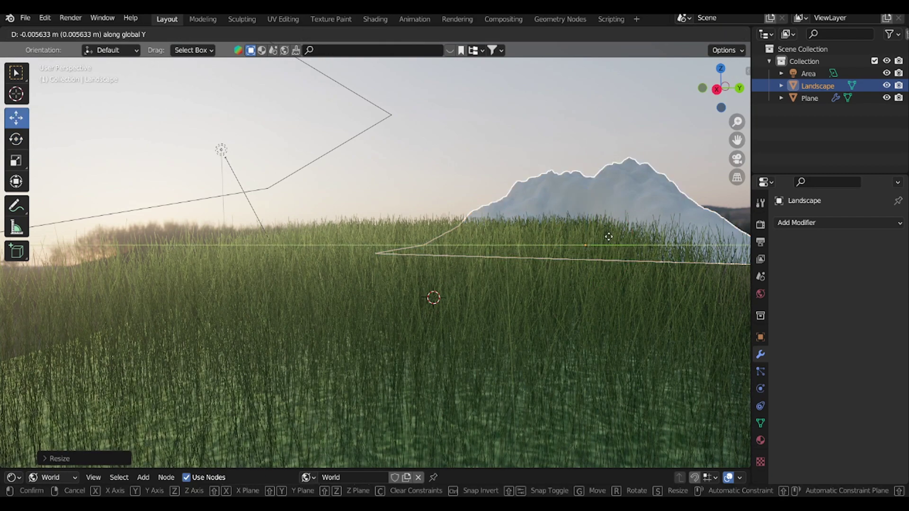
{"action": "left_click", "coordinate": [576, 232]}
{"action": "key", "text": "g"}
{"action": "key", "text": "y"}
{"action": "left_click", "coordinate": [680, 208]}
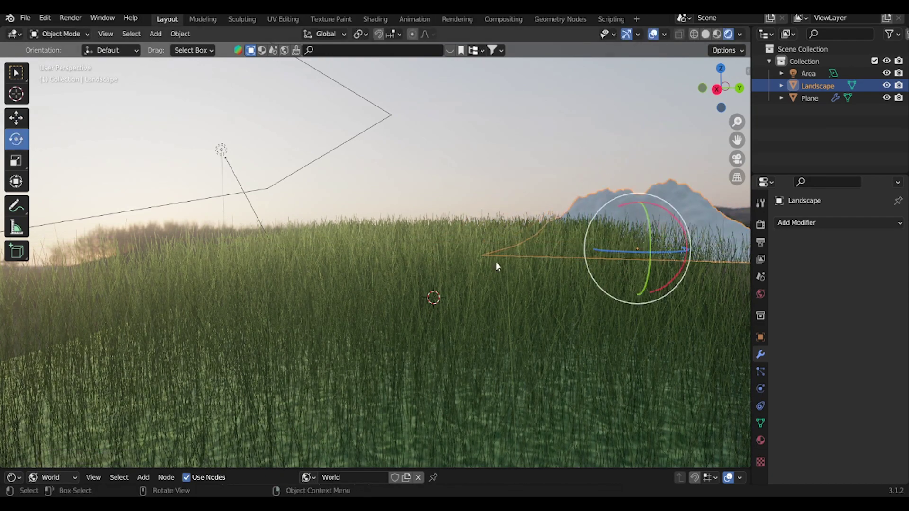
{"action": "mouse_move", "coordinate": [616, 250]}
{"action": "left_mouse_down"}
{"action": "mouse_move", "coordinate": [672, 251]}
{"action": "mouse_move", "coordinate": [657, 205]}
{"action": "left_mouse_up"}
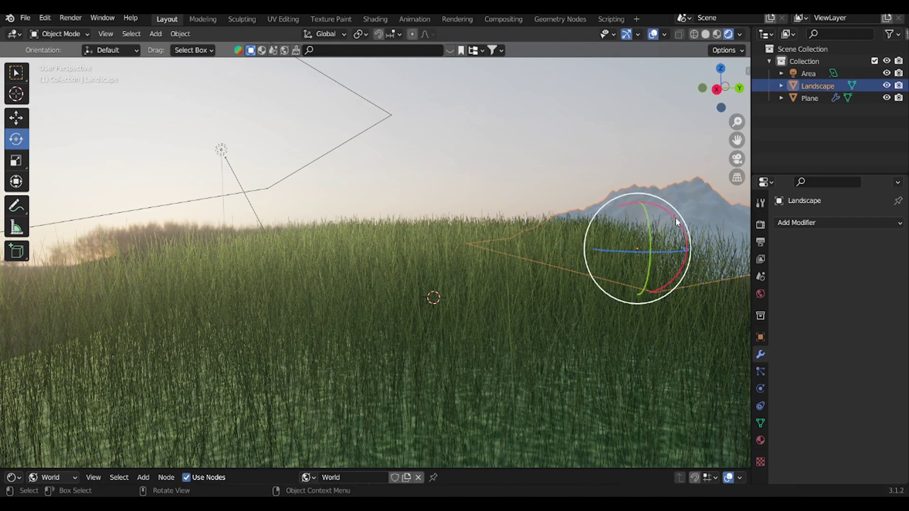
Step: Create a new Material.002 for the Landscape in an enlarged object shader editor
{"action": "left_click_drag", "start_coordinate": [379, 470], "coordinate": [378, 285]}
{"action": "left_click", "coordinate": [52, 293]}
{"action": "left_click", "coordinate": [57, 308]}
Step: Feed Rock051 rock textures through Mapping into the Landscape's Principled BSDF, then shrink the editor
{"action": "left_click", "coordinate": [374, 293]}
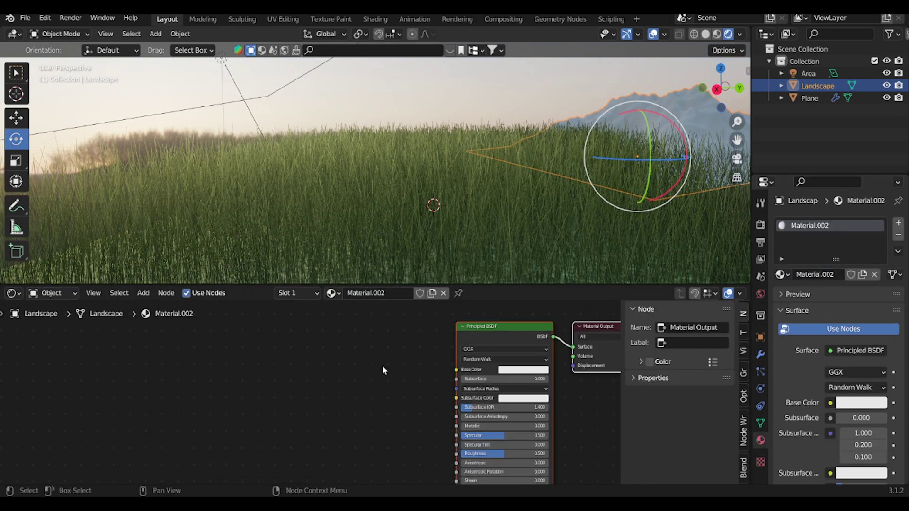
{"action": "left_click", "coordinate": [475, 328]}
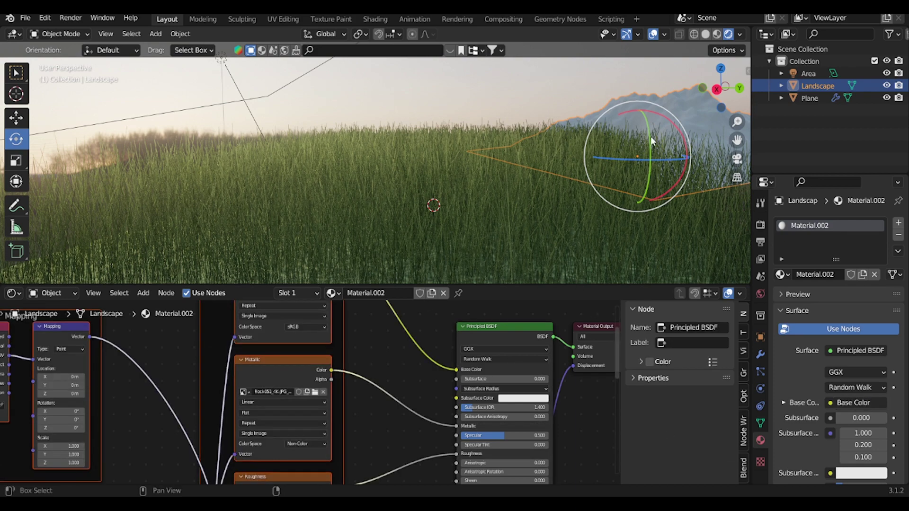
{"action": "left_click_drag", "start_coordinate": [476, 285], "coordinate": [476, 220]}
{"action": "scroll", "coordinate": [325, 331], "scroll_direction": "up", "scroll_amount": 3}
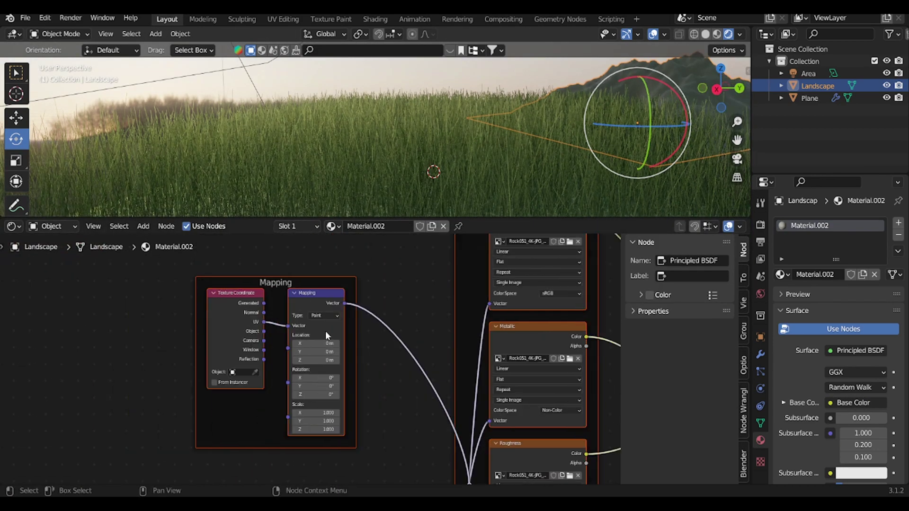
{"action": "scroll", "coordinate": [271, 322], "scroll_direction": "up", "scroll_amount": 2}
{"action": "left_click_drag", "start_coordinate": [287, 482], "coordinate": [341, 482]}
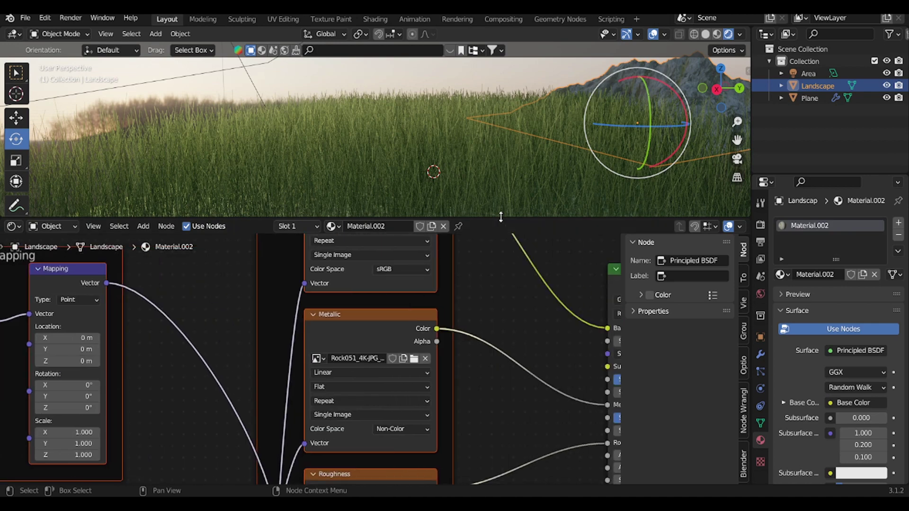
{"action": "left_click_drag", "start_coordinate": [500, 219], "coordinate": [548, 490]}
Step: Duplicate the mountain as Landscape.001 and move it left and further back
{"action": "key", "text": "shift+d"}
{"action": "left_click", "coordinate": [699, 192]}
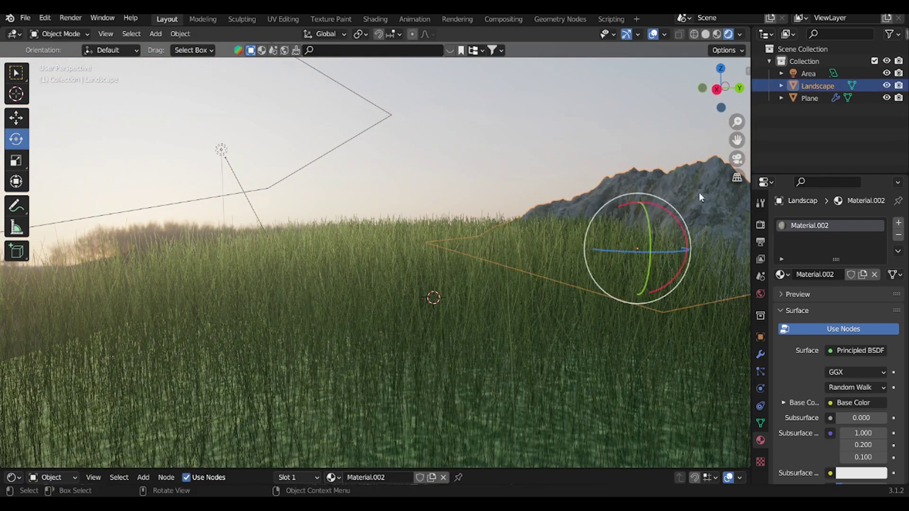
{"action": "key", "text": "shift+space"}
{"action": "key", "text": "g"}
{"action": "mouse_move", "coordinate": [637, 248]}
{"action": "left_mouse_down"}
{"action": "mouse_move", "coordinate": [483, 248]}
{"action": "mouse_move", "coordinate": [487, 229]}
{"action": "mouse_move", "coordinate": [453, 232]}
{"action": "left_mouse_up"}
Step: Rotate the first mountain copy, then duplicate it as Landscape.002 placed and tilted further left
{"action": "key", "text": "shift+space"}
{"action": "key", "text": "r"}
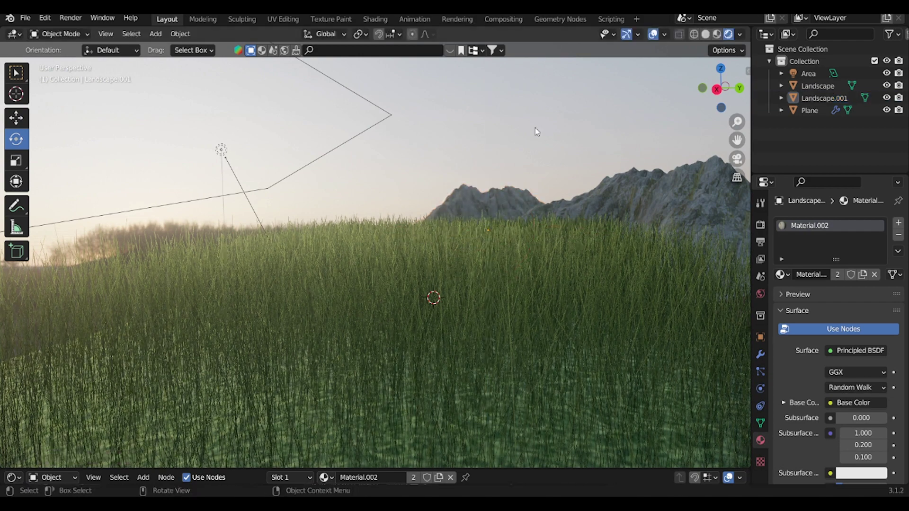
{"action": "key", "text": "shift+d"}
{"action": "left_click", "coordinate": [470, 223]}
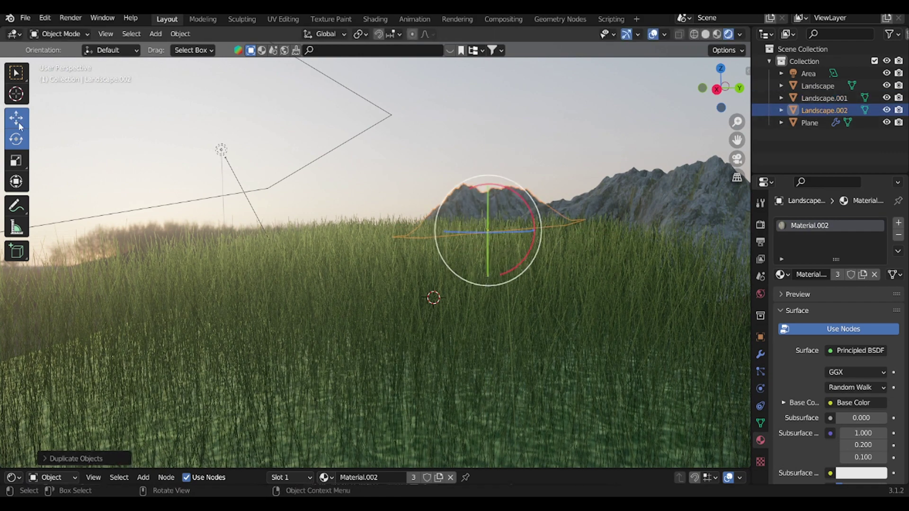
{"action": "key", "text": "g"}
{"action": "left_click", "coordinate": [144, 209]}
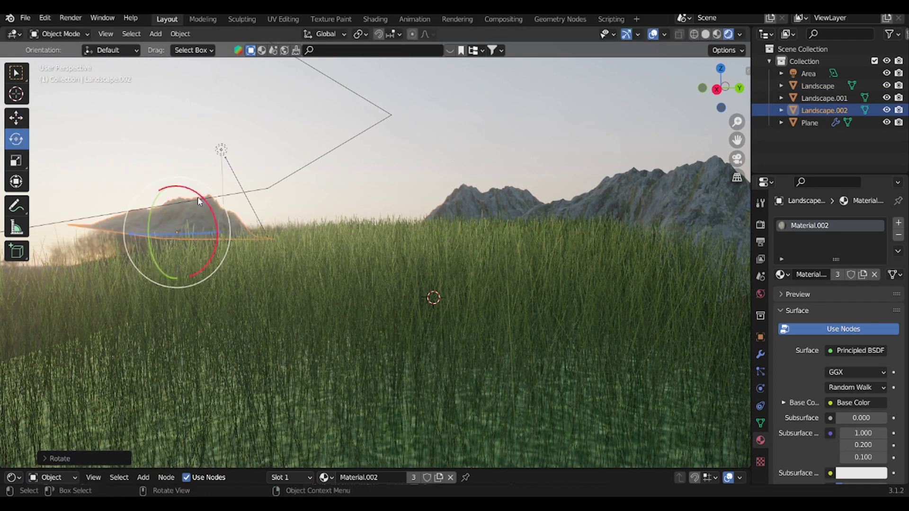
{"action": "mouse_move", "coordinate": [198, 197]}
{"action": "left_mouse_down"}
{"action": "mouse_move", "coordinate": [155, 214]}
{"action": "mouse_move", "coordinate": [171, 203]}
{"action": "mouse_move", "coordinate": [145, 226]}
{"action": "left_mouse_up"}
Step: Scale Landscape.002 taller along Z and slide it left
{"action": "key", "text": "s"}
{"action": "key", "text": "z"}
{"action": "key", "text": "Return"}
{"action": "left_click", "coordinate": [16, 117]}
{"action": "left_click", "coordinate": [171, 203]}
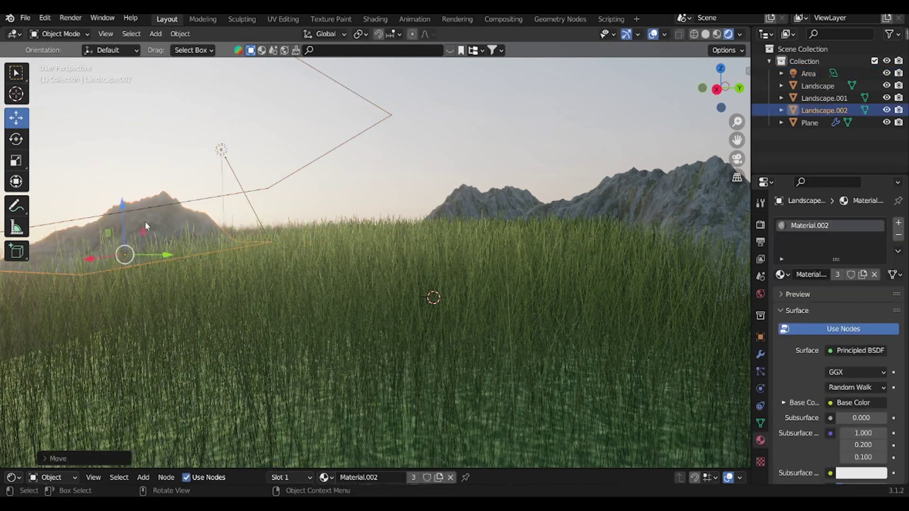
Step: Stretch Landscape.002 higher along Z and shift it along the Y axis
{"action": "left_click", "coordinate": [136, 212]}
{"action": "key", "text": "s"}
{"action": "key", "text": "z"}
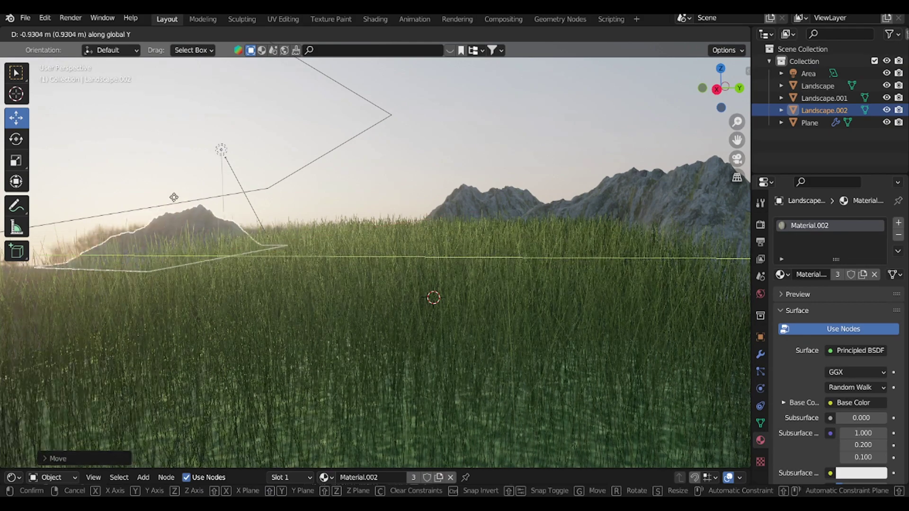
{"action": "left_click", "coordinate": [143, 110]}
{"action": "left_click_drag", "start_coordinate": [161, 255], "coordinate": [133, 268]}
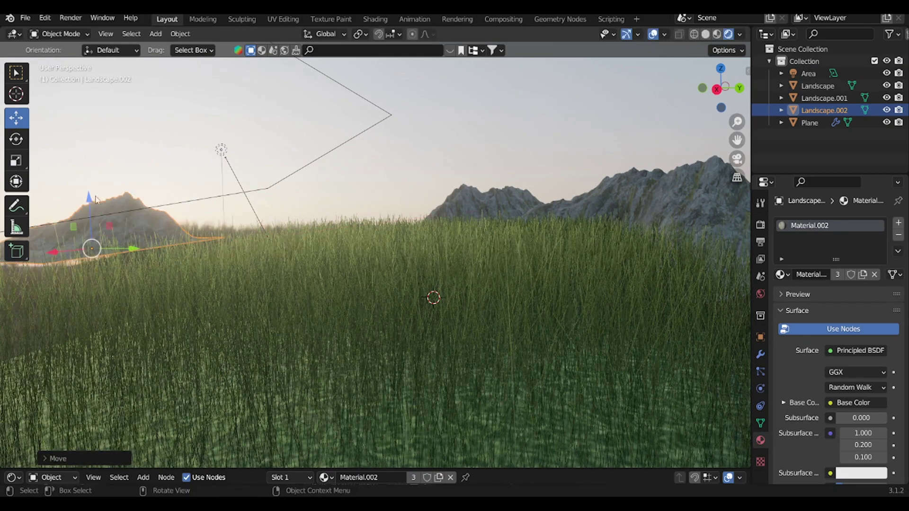
Step: Rotate Landscape.002 and push it further back along Y
{"action": "left_click", "coordinate": [136, 243]}
{"action": "key", "text": "s"}
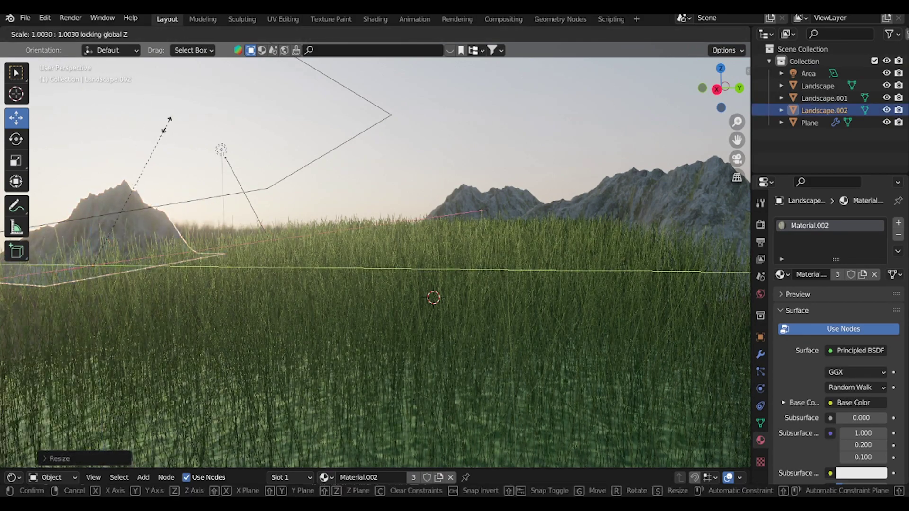
{"action": "key", "text": "Escape"}
{"action": "left_click_drag", "start_coordinate": [95, 262], "coordinate": [75, 242]}
{"action": "key", "text": "g"}
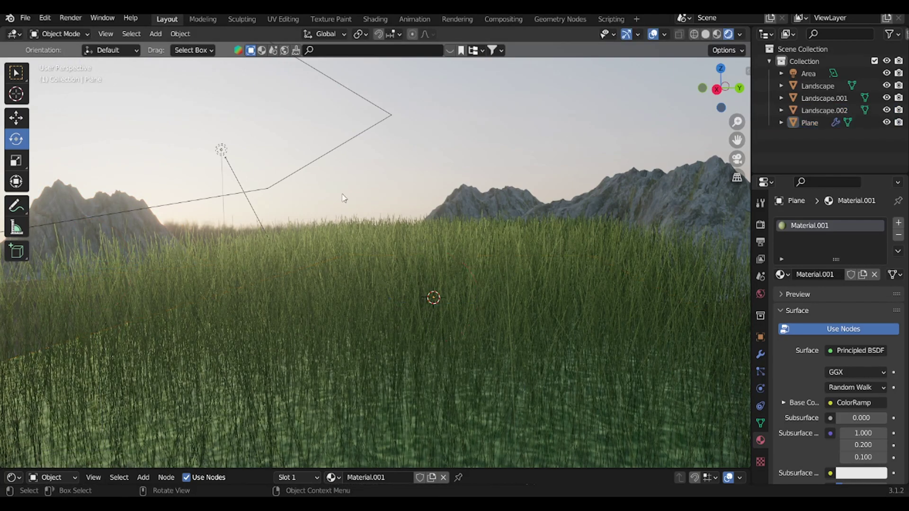
{"action": "key", "text": "y"}
{"action": "left_click", "coordinate": [110, 190]}
Step: Reposition and enlarge Landscape.002, then deselect the mountains
{"action": "key", "text": "g"}
{"action": "left_click", "coordinate": [142, 125]}
{"action": "key", "text": "s"}
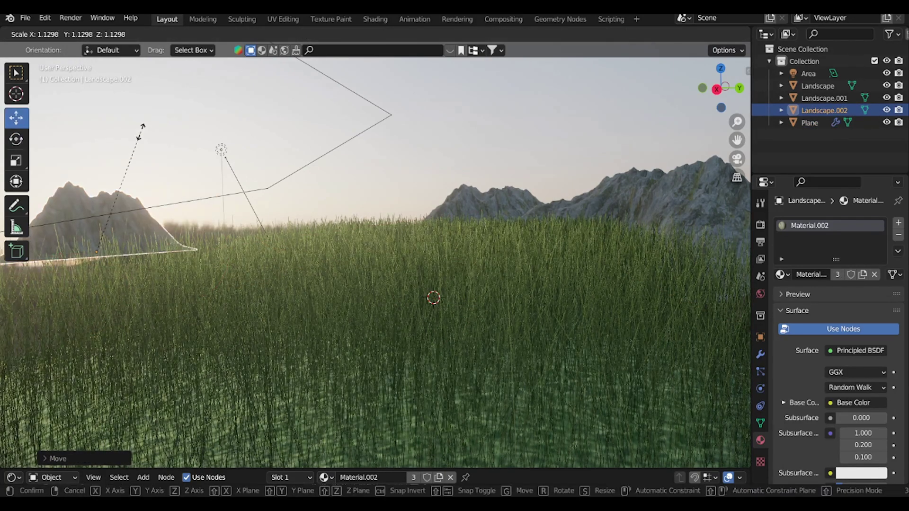
{"action": "left_click", "coordinate": [100, 214]}
{"action": "key", "text": "shift+space"}
{"action": "key", "text": "g"}
{"action": "left_click", "coordinate": [383, 196]}
Step: Add a camera and look through it
{"action": "key", "text": "shift+a"}
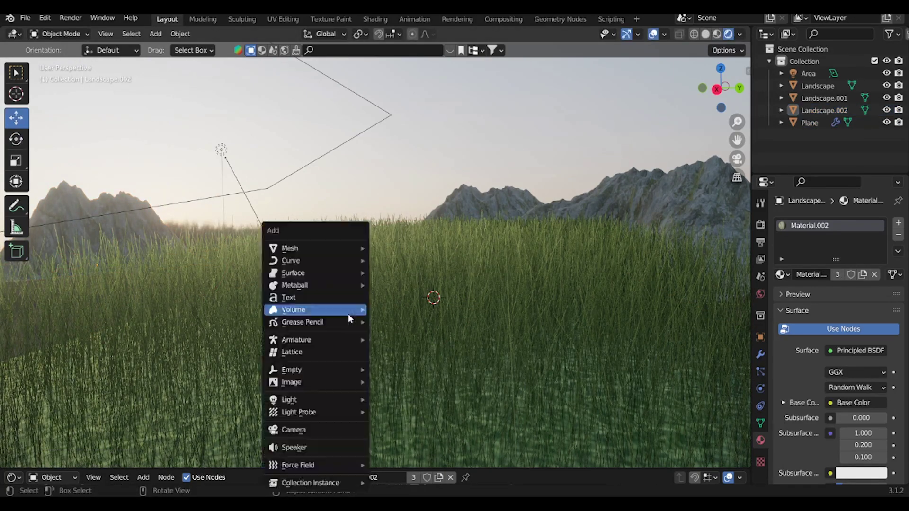
{"action": "left_click", "coordinate": [321, 436]}
{"action": "key", "text": "ctrl+alt+KP_0"}
Step: Set the camera's focal length to 30 mm
{"action": "mouse_move", "coordinate": [855, 281]}
{"action": "left_mouse_down"}
{"action": "mouse_move", "coordinate": [833, 280]}
{"action": "mouse_move", "coordinate": [866, 281]}
{"action": "left_mouse_up"}
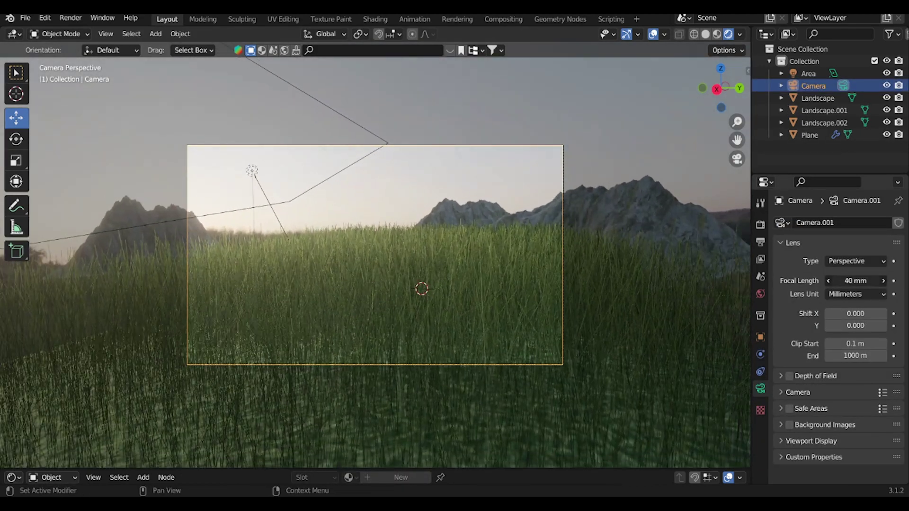
{"action": "type", "text": "30"}
{"action": "key", "text": "Return"}
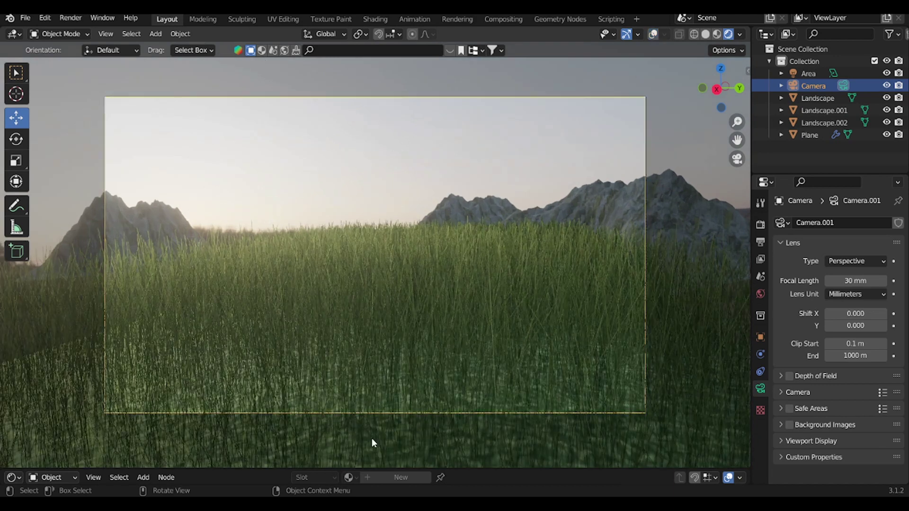
Step: Split the viewport and show the second view in rendered shading outside the camera
{"action": "left_click", "coordinate": [379, 445]}
{"action": "middle_click_drag", "start_coordinate": [591, 285], "coordinate": [555, 281]}
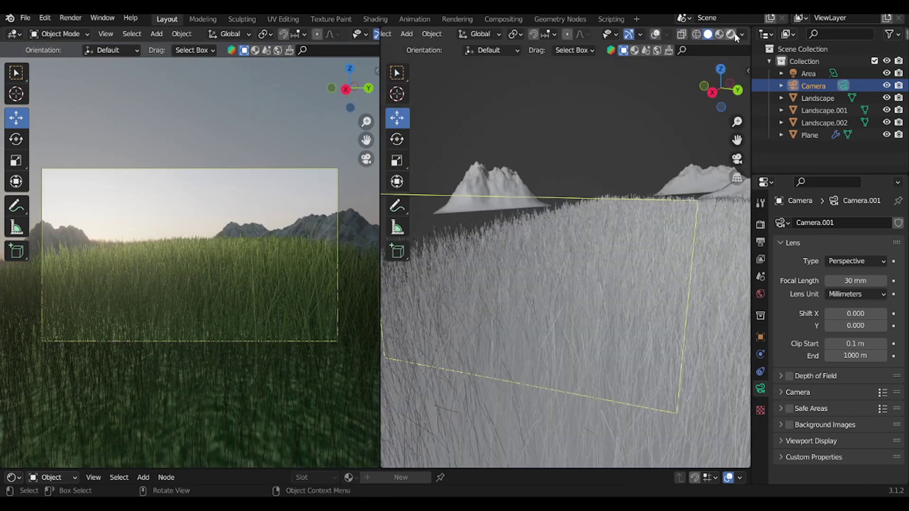
{"action": "left_click", "coordinate": [70, 18]}
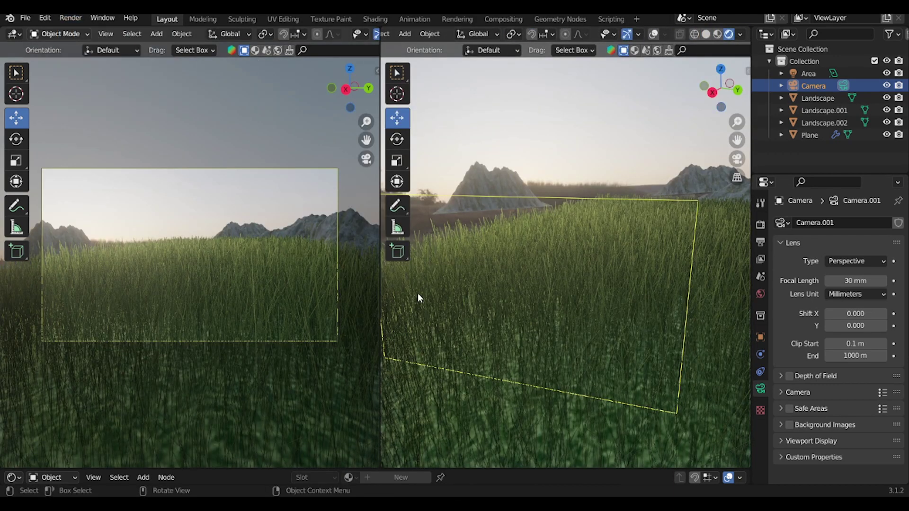
Step: Widen Landscape.002 along the X axis
{"action": "left_click", "coordinate": [824, 123]}
{"action": "key", "text": "g"}
{"action": "key", "text": "x"}
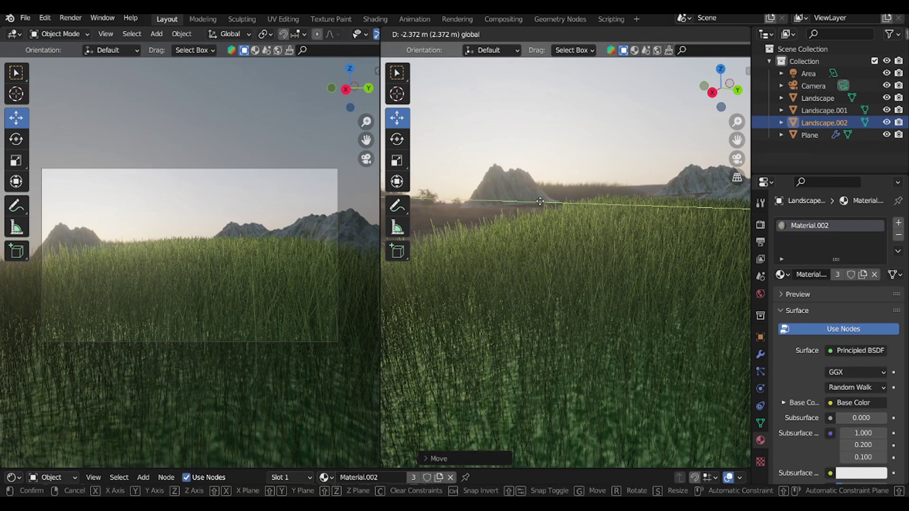
{"action": "key", "text": "s"}
{"action": "key", "text": "x"}
{"action": "left_click", "coordinate": [575, 157]}
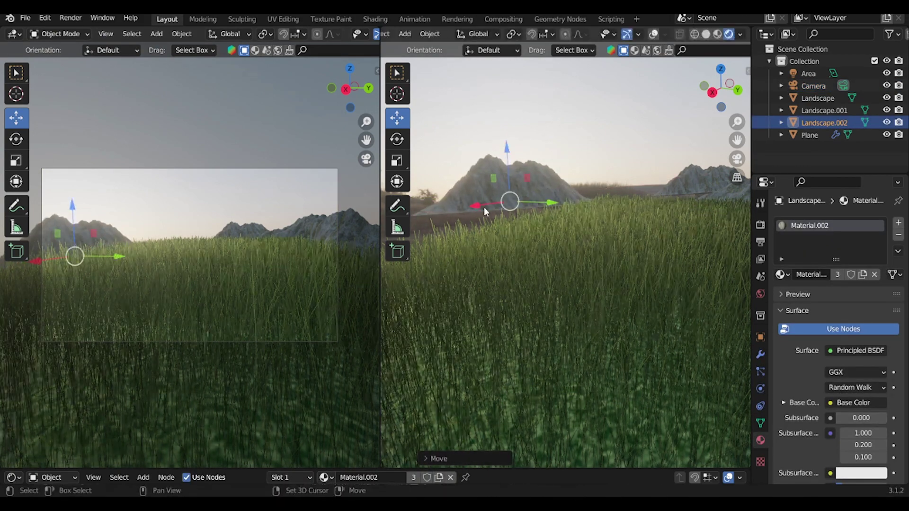
Step: Duplicate the mountains and place the copies to the right, rotated around Z and rescaled
{"action": "key", "text": "shift+d"}
{"action": "right_click", "coordinate": [502, 203]}
{"action": "key", "text": "shift+d"}
{"action": "left_click", "coordinate": [556, 194]}
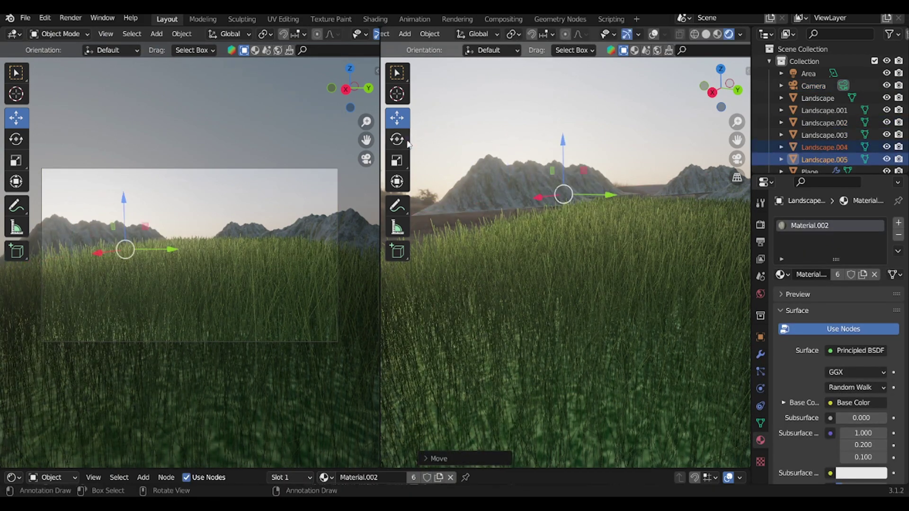
{"action": "key", "text": "r"}
{"action": "key", "text": "z"}
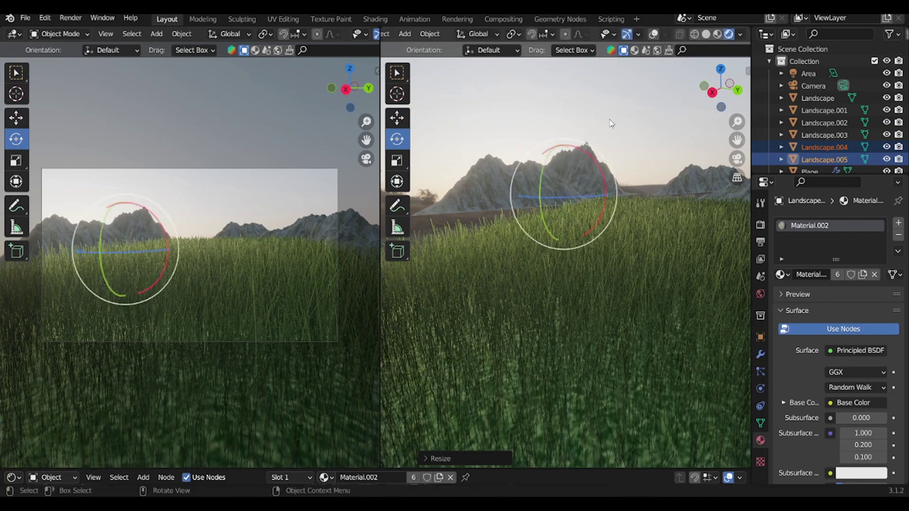
{"action": "left_click", "coordinate": [568, 156]}
{"action": "key", "text": "s"}
{"action": "left_click", "coordinate": [629, 116]}
{"action": "left_click", "coordinate": [666, 126]}
Step: Delete Landscape.003 and slide Landscape.002 to the left
{"action": "left_click", "coordinate": [518, 181]}
{"action": "key", "text": "shift+space"}
{"action": "key", "text": "g"}
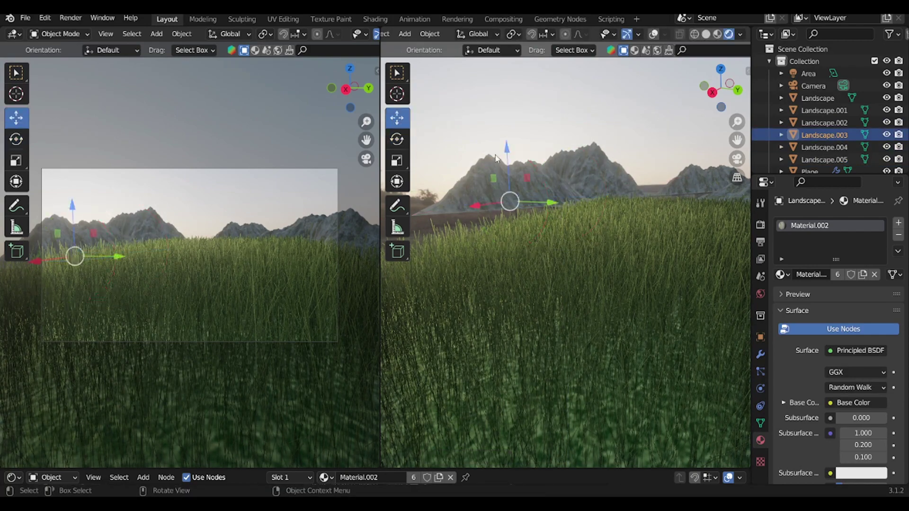
{"action": "key", "text": "Delete"}
{"action": "left_click", "coordinate": [501, 167]}
{"action": "left_click_drag", "start_coordinate": [510, 209], "coordinate": [460, 207]}
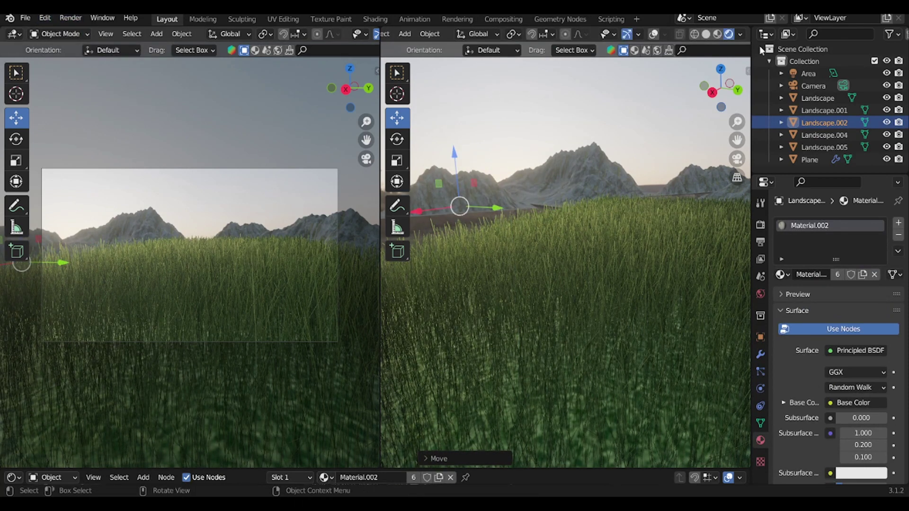
Step: Set the grass Plane's hair count to 40000 strands
{"action": "left_click", "coordinate": [191, 307]}
{"action": "left_click", "coordinate": [761, 371]}
{"action": "type", "text": "40000"}
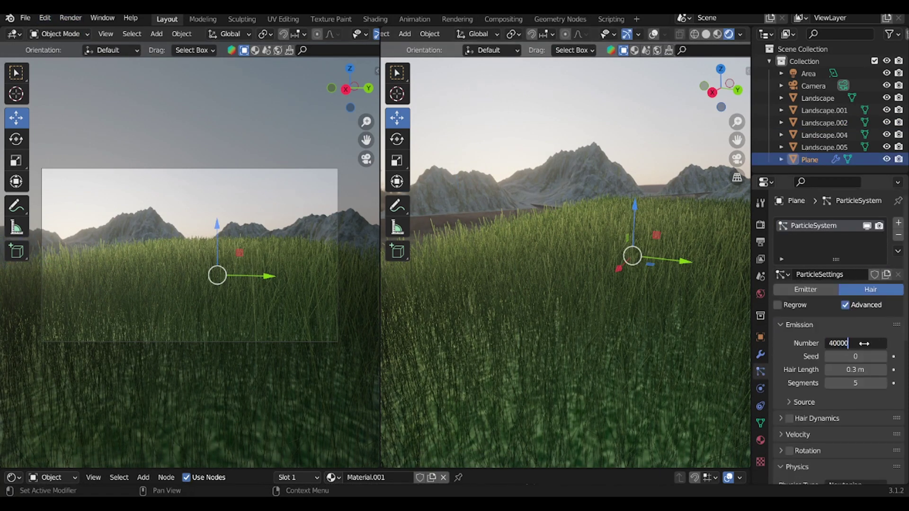
{"action": "key", "text": "Return"}
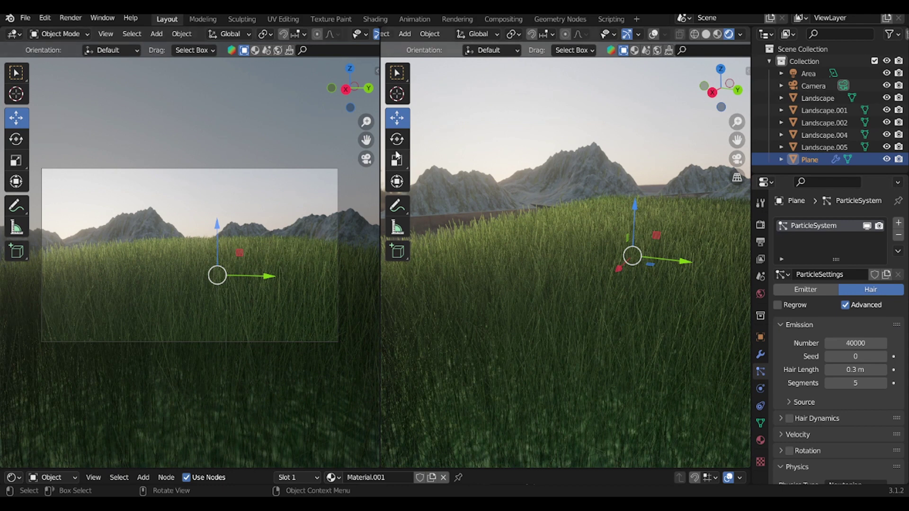
Step: Rotate the camera slightly and run a test render
{"action": "left_click", "coordinate": [812, 86]}
{"action": "key", "text": "shift+space"}
{"action": "key", "text": "r"}
{"action": "left_click_drag", "start_coordinate": [486, 277], "coordinate": [492, 284]}
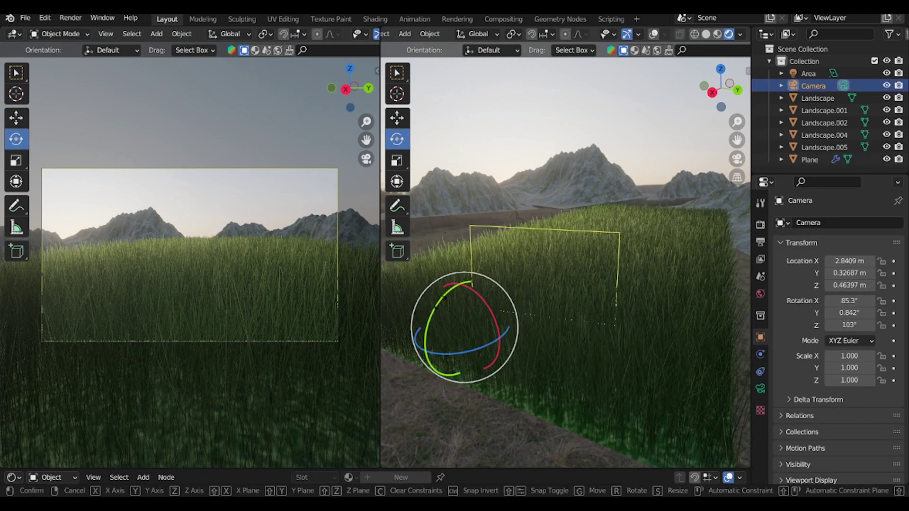
{"action": "left_click", "coordinate": [257, 150]}
{"action": "left_click", "coordinate": [70, 17]}
{"action": "left_click", "coordinate": [96, 30]}
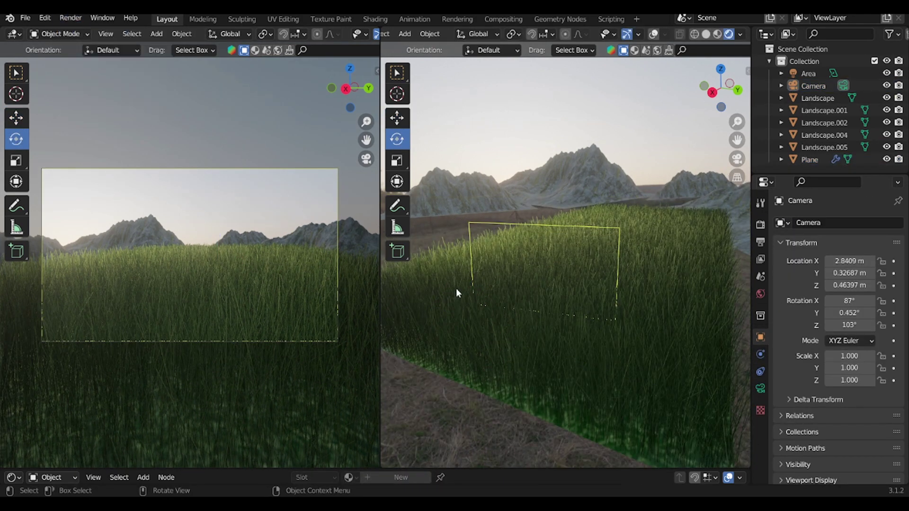
Step: Give the grass 42000 strands, seed 1 and 4 segments per strand
{"action": "left_click", "coordinate": [206, 287]}
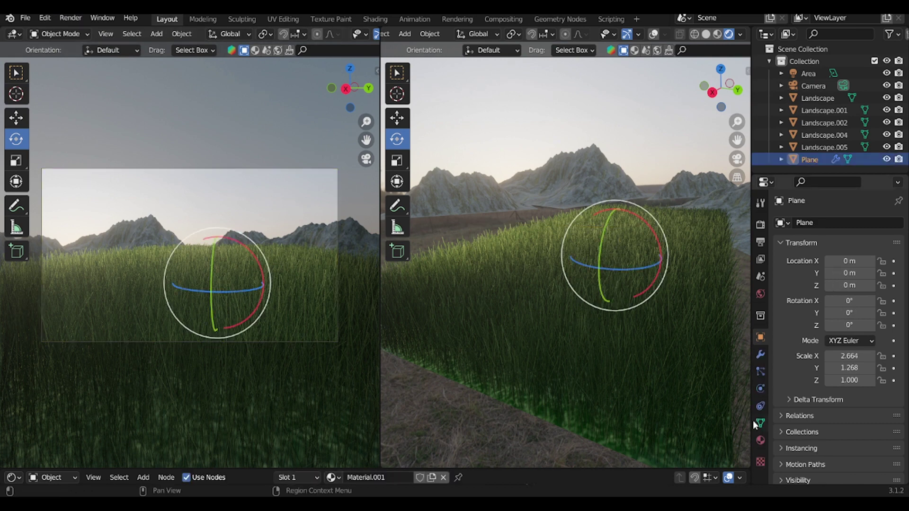
{"action": "left_click", "coordinate": [760, 372]}
{"action": "left_click", "coordinate": [854, 342]}
{"action": "key", "text": "Return"}
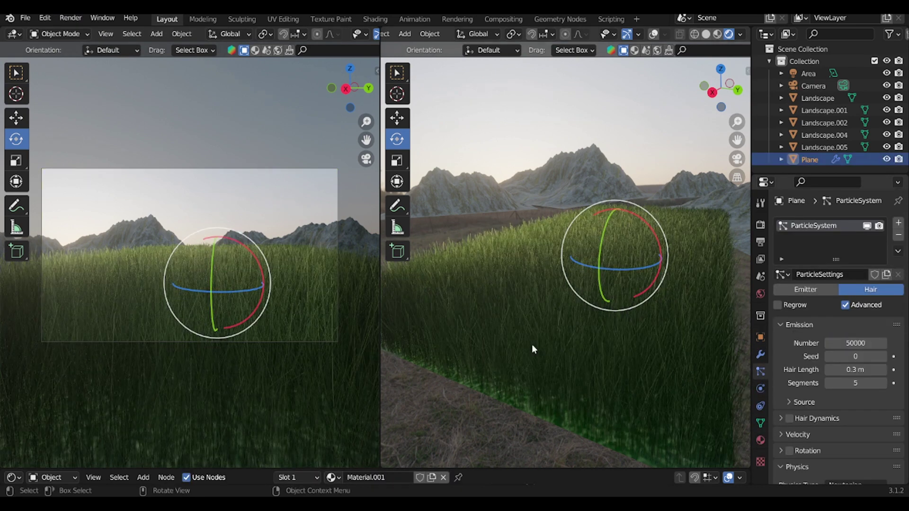
{"action": "type", "text": "000"}
{"action": "key", "text": "Return"}
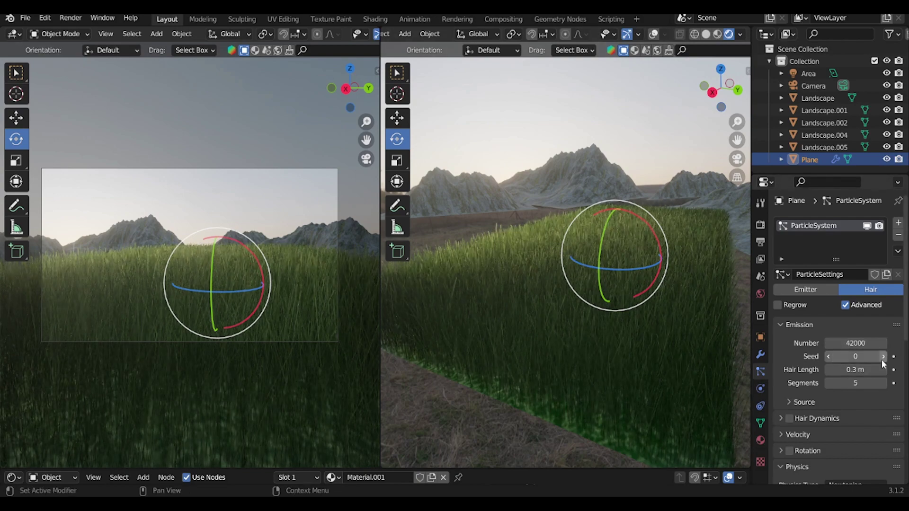
{"action": "left_click", "coordinate": [883, 356]}
{"action": "left_click", "coordinate": [830, 383]}
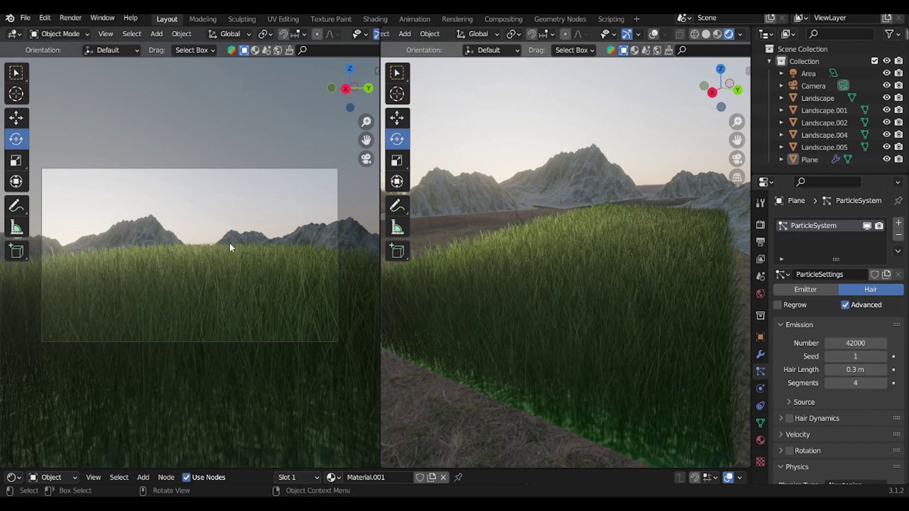
Step: Widen the right-hand 3D view and zoom in on the grass
{"action": "left_click_drag", "start_coordinate": [381, 284], "coordinate": [15, 274]}
{"action": "scroll", "coordinate": [307, 285], "scroll_direction": "up", "scroll_amount": 3}
{"action": "scroll", "coordinate": [293, 279], "scroll_direction": "up", "scroll_amount": 2}
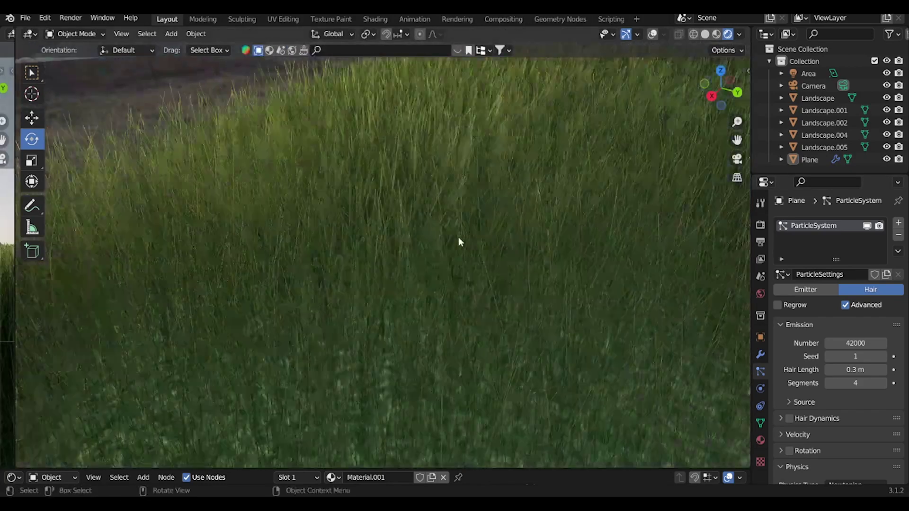
{"action": "scroll", "coordinate": [458, 242], "scroll_direction": "down", "scroll_amount": 5}
Step: Add a cube, shrink it and raise it onto the grass
{"action": "key", "text": "shift+a"}
{"action": "left_click", "coordinate": [568, 94]}
{"action": "key", "text": "s"}
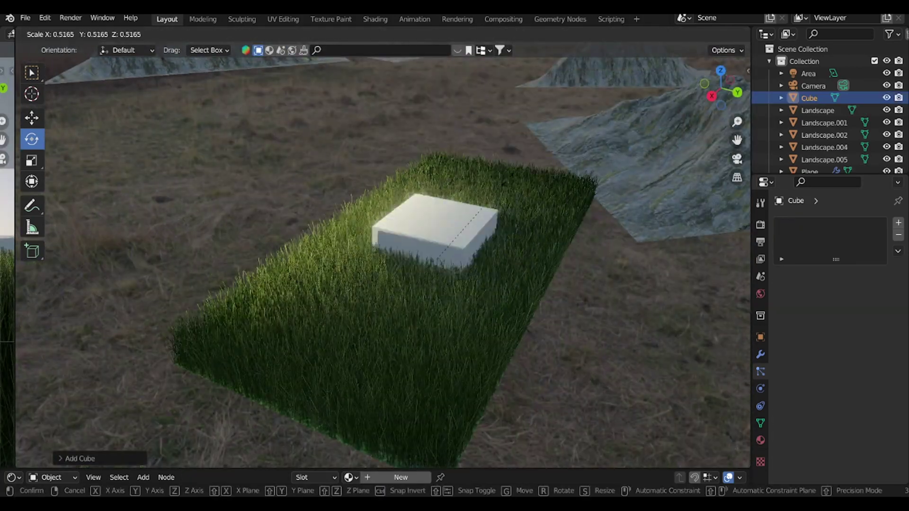
{"action": "left_click", "coordinate": [510, 192]}
{"action": "key", "text": "g"}
{"action": "key", "text": "z"}
{"action": "left_click", "coordinate": [710, 189]}
{"action": "scroll", "coordinate": [709, 188], "scroll_direction": "up", "scroll_amount": 3}
{"action": "scroll", "coordinate": [521, 239], "scroll_direction": "up", "scroll_amount": 2}
{"action": "key", "text": "s"}
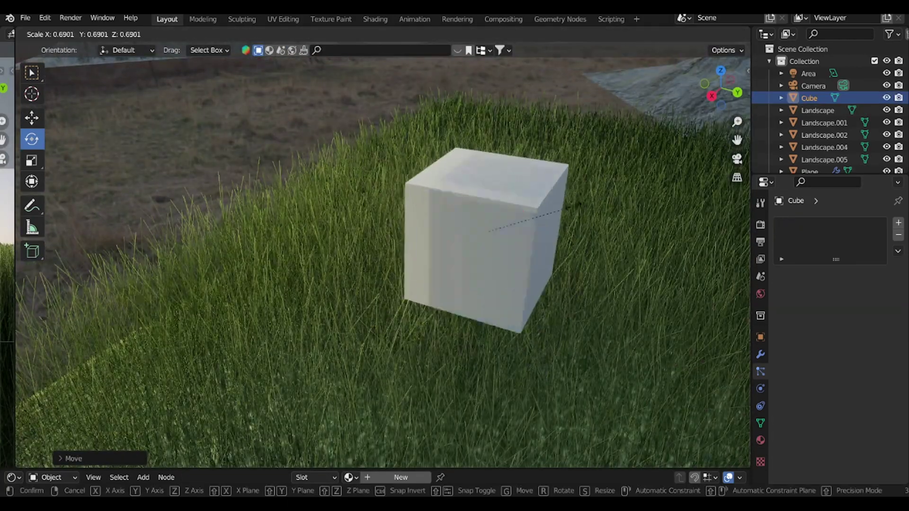
{"action": "left_click", "coordinate": [565, 207]}
Step: Add a Subdivision Surface modifier with a higher viewport level to round the cube
{"action": "left_click", "coordinate": [760, 354]}
{"action": "left_click", "coordinate": [833, 223]}
{"action": "left_click", "coordinate": [655, 442]}
{"action": "left_click", "coordinate": [885, 277]}
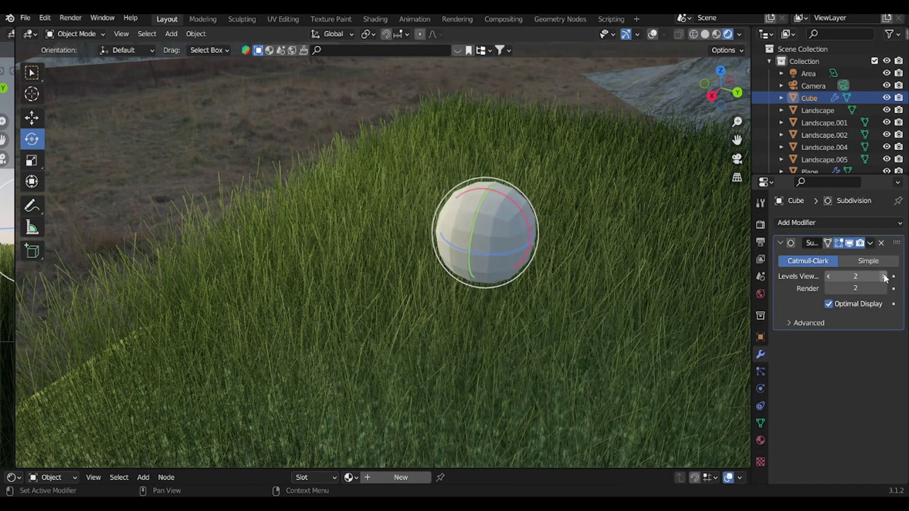
Step: Add a Displace modifier driven by a new Voronoi texture with size 1.25
{"action": "left_click", "coordinate": [833, 222]}
{"action": "left_click", "coordinate": [760, 391]}
{"action": "left_click", "coordinate": [850, 357]}
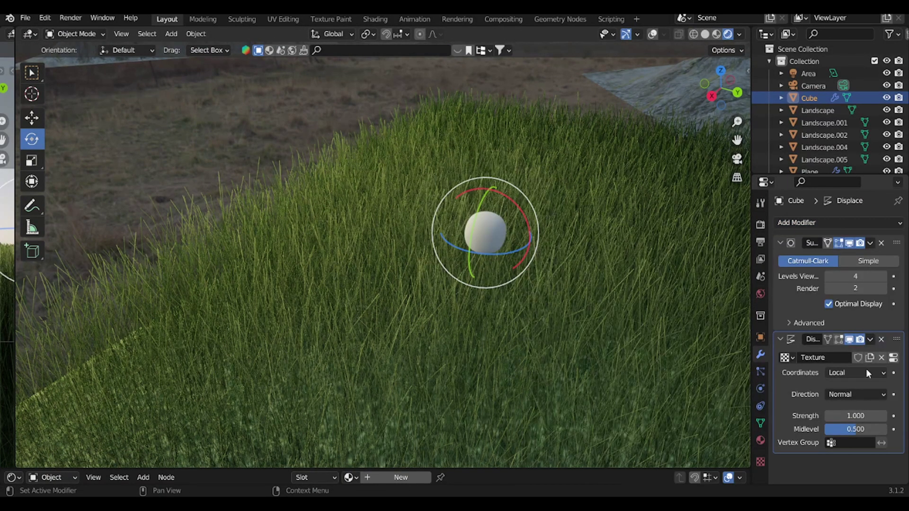
{"action": "left_click", "coordinate": [890, 357]}
{"action": "left_click", "coordinate": [864, 259]}
{"action": "left_click", "coordinate": [848, 400]}
{"action": "type", "text": "1"}
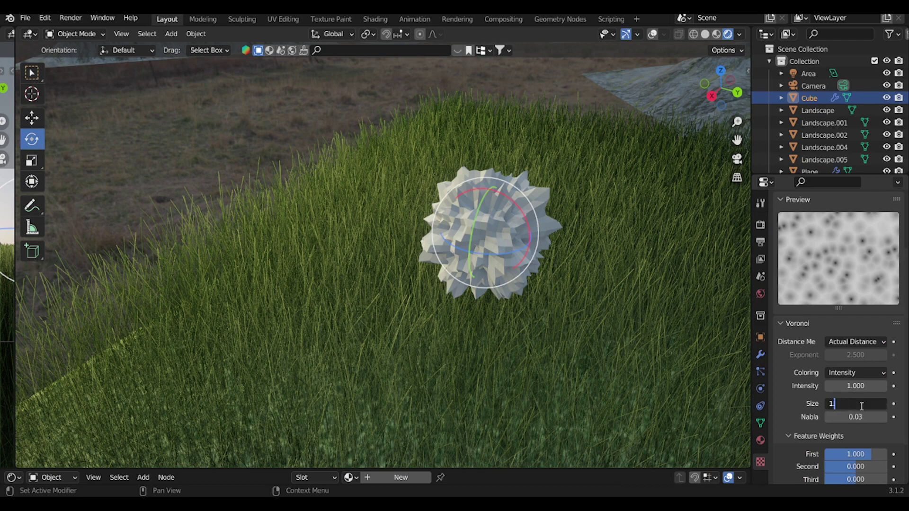
{"action": "type", "text": ".25"}
{"action": "key", "text": "Return"}
Step: Adjust the Displace settings, raising the midlevel to 0.552
{"action": "left_click_drag", "start_coordinate": [856, 386], "coordinate": [834, 385]}
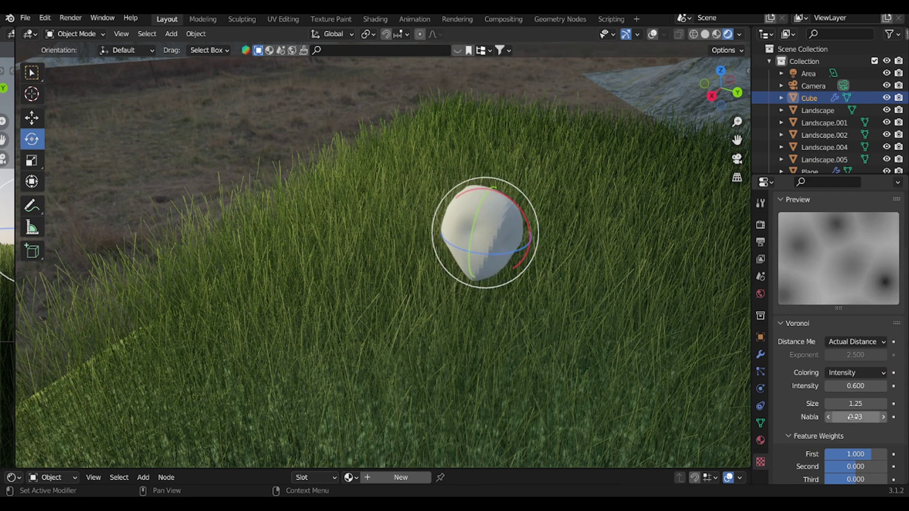
{"action": "scroll", "coordinate": [857, 449], "scroll_direction": "down", "scroll_amount": 2}
{"action": "left_click", "coordinate": [760, 355]}
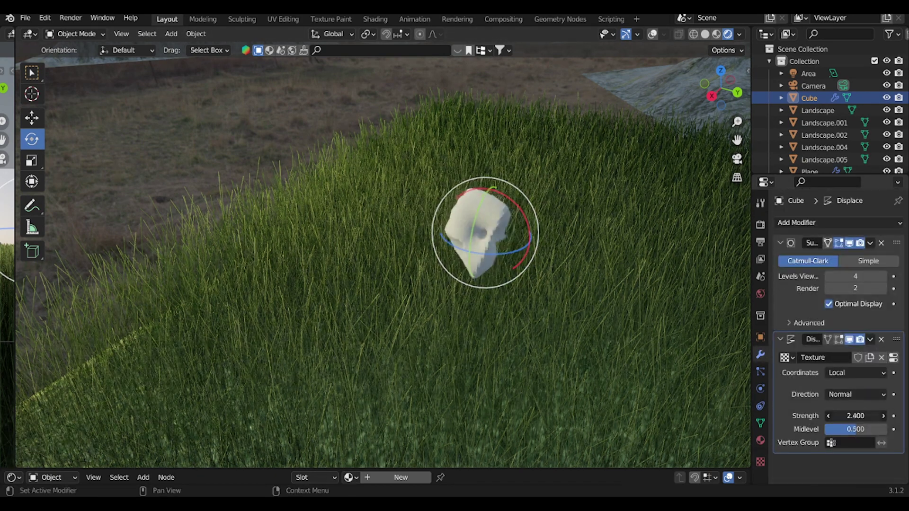
{"action": "left_click_drag", "start_coordinate": [855, 428], "coordinate": [866, 429]}
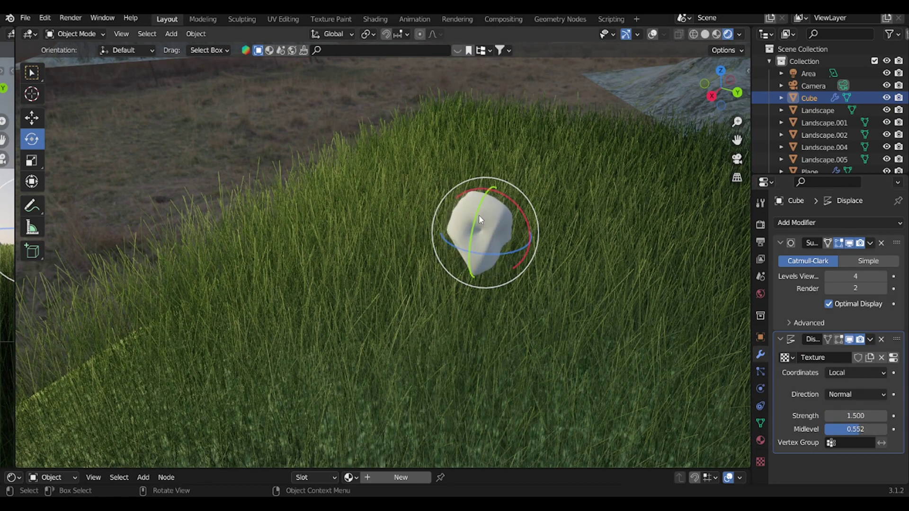
Step: Assign the existing rock material Material.002 to the boulder
{"action": "key", "text": "r"}
{"action": "key", "text": "s"}
{"action": "left_click", "coordinate": [760, 440]}
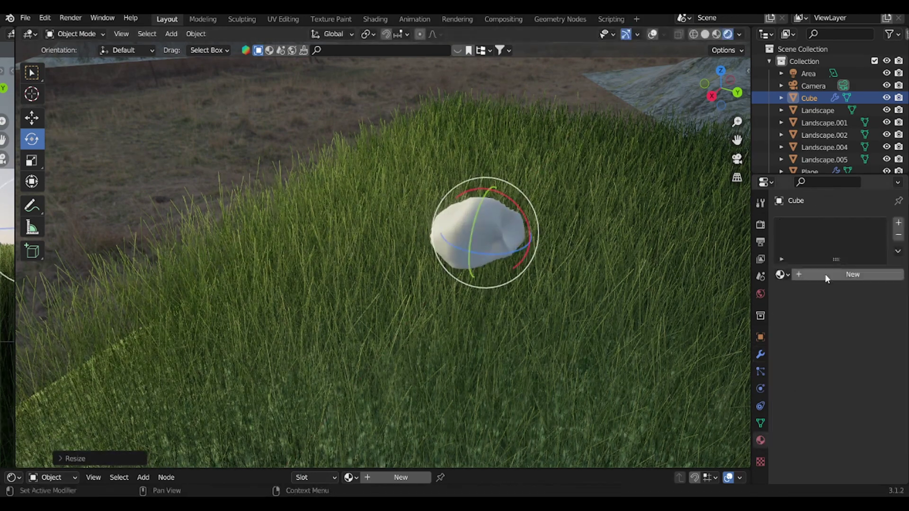
{"action": "left_click_drag", "start_coordinate": [441, 470], "coordinate": [442, 249]}
{"action": "left_click", "coordinate": [401, 255]}
{"action": "scroll", "coordinate": [380, 305], "scroll_direction": "up", "scroll_amount": 3}
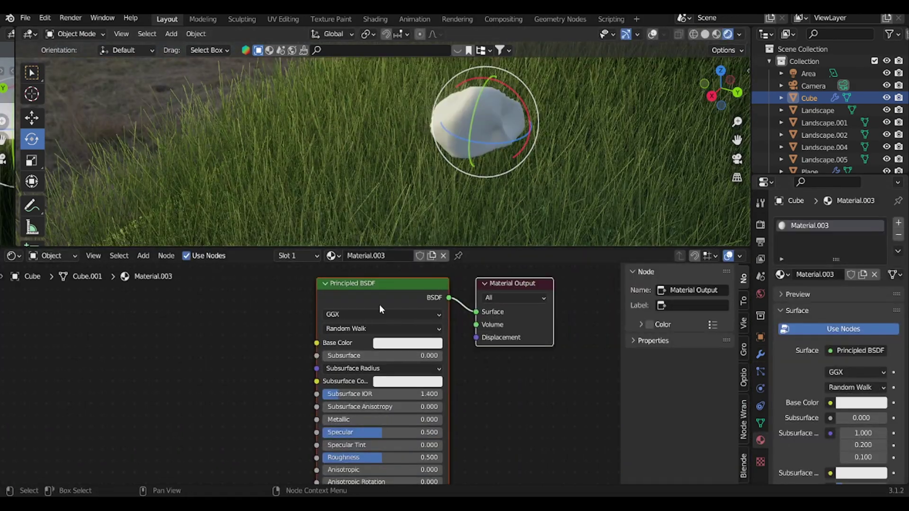
{"action": "left_click", "coordinate": [382, 298]}
{"action": "left_click", "coordinate": [782, 275]}
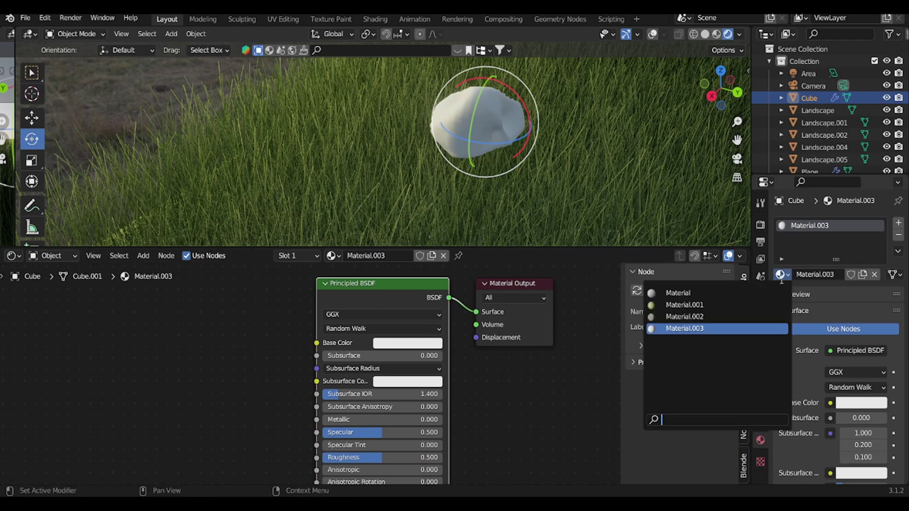
{"action": "left_click", "coordinate": [748, 315]}
Step: Raise the rock vertically, enlarge it and rotate it around its vertical axis
{"action": "key", "text": "g"}
{"action": "key", "text": "z"}
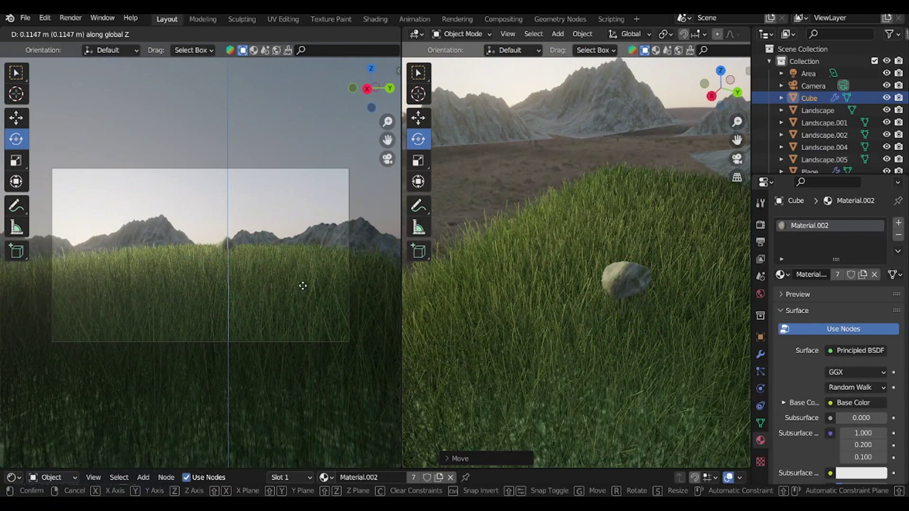
{"action": "left_click", "coordinate": [303, 286]}
{"action": "key", "text": "s"}
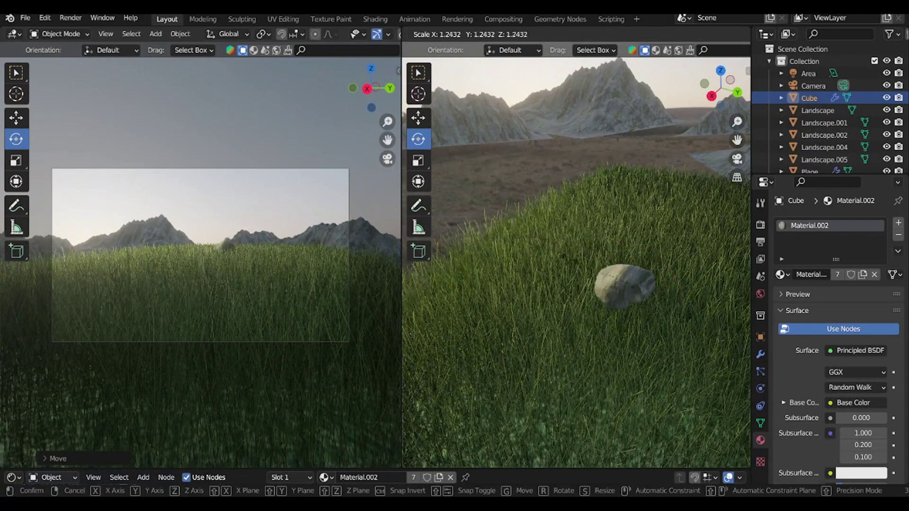
{"action": "left_click", "coordinate": [399, 282]}
{"action": "left_click_drag", "start_coordinate": [597, 307], "coordinate": [643, 311]}
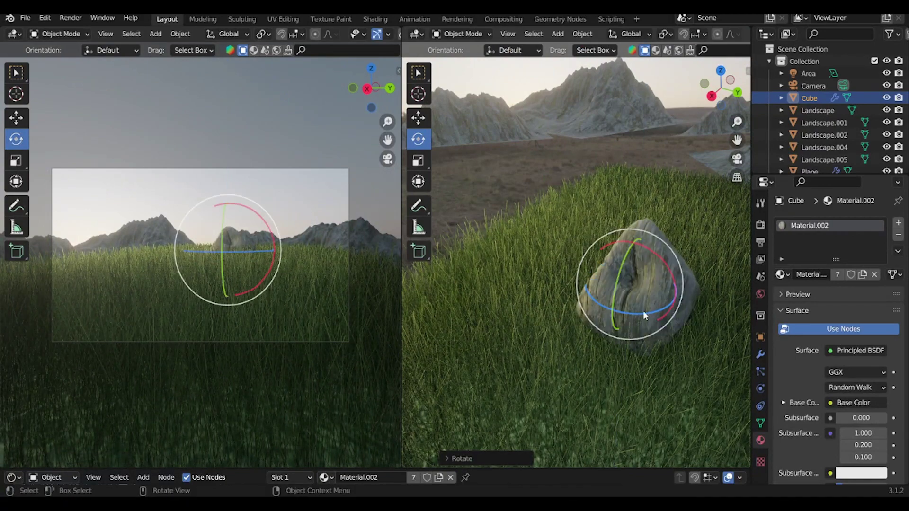
{"action": "key", "text": "s"}
{"action": "left_click", "coordinate": [593, 229]}
Step: In Edit Mode, squash the rock into a rounded block and pull part outward with falloff
{"action": "key", "text": "Tab"}
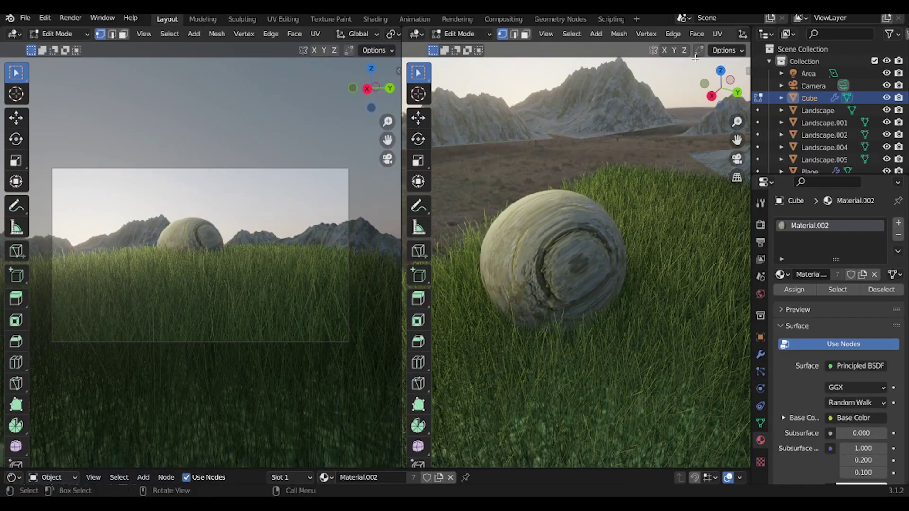
{"action": "scroll", "coordinate": [695, 59], "scroll_direction": "down", "scroll_amount": 5}
{"action": "left_click", "coordinate": [655, 34]}
{"action": "key", "text": "s"}
{"action": "left_click", "coordinate": [584, 244]}
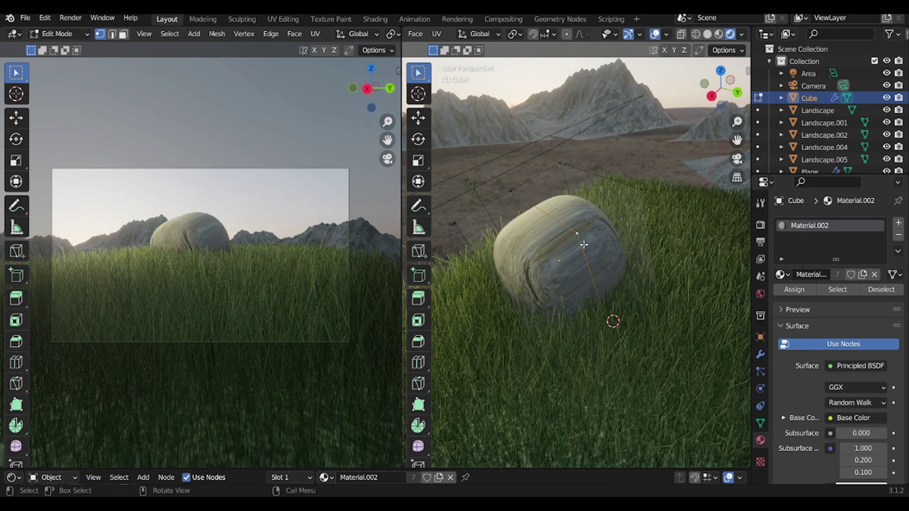
{"action": "key", "text": "g"}
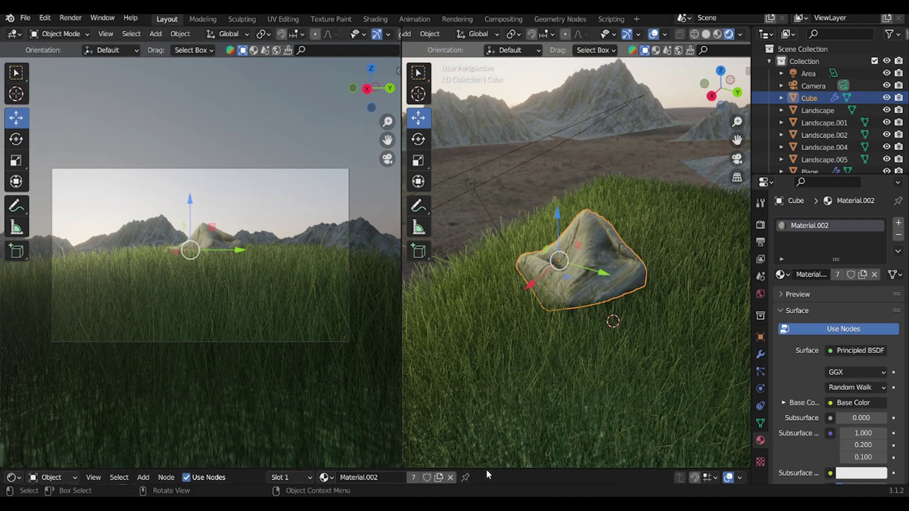
{"action": "scroll", "coordinate": [435, 346], "scroll_direction": "up", "scroll_amount": 3}
{"action": "scroll", "coordinate": [435, 347], "scroll_direction": "up", "scroll_amount": 2}
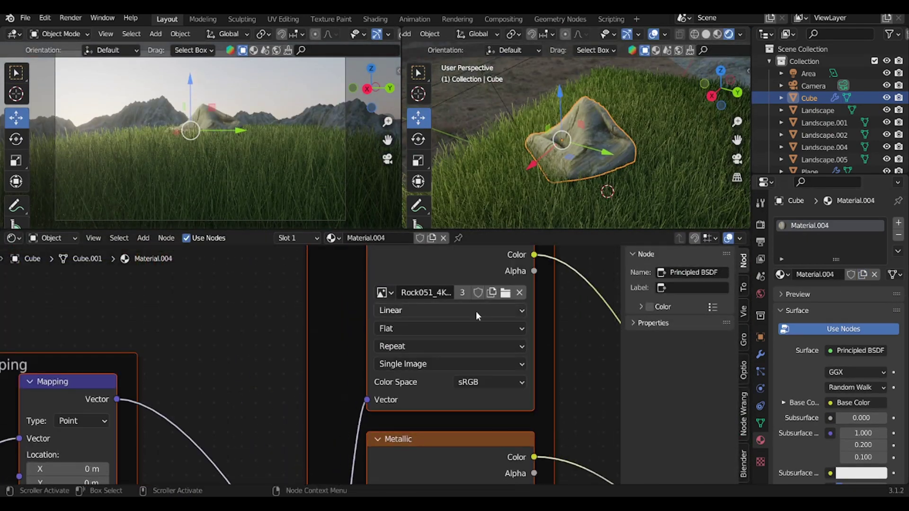
Step: Set Box projection on the colour, Metallic, Roughness, Normal and Displacement image textures
{"action": "left_click", "coordinate": [450, 328]}
{"action": "left_click", "coordinate": [445, 365]}
{"action": "left_click_drag", "start_coordinate": [618, 298], "coordinate": [616, 436]}
{"action": "left_click", "coordinate": [452, 360]}
{"action": "left_click", "coordinate": [451, 388]}
{"action": "left_click", "coordinate": [449, 391]}
{"action": "left_click", "coordinate": [450, 424]}
{"action": "left_click", "coordinate": [442, 347]}
{"action": "left_click", "coordinate": [443, 380]}
{"action": "left_click", "coordinate": [450, 412]}
{"action": "left_click", "coordinate": [450, 444]}
Step: Reselect the rock, rotate and resize it, and enlarge its mesh with falloff
{"action": "left_click", "coordinate": [224, 126]}
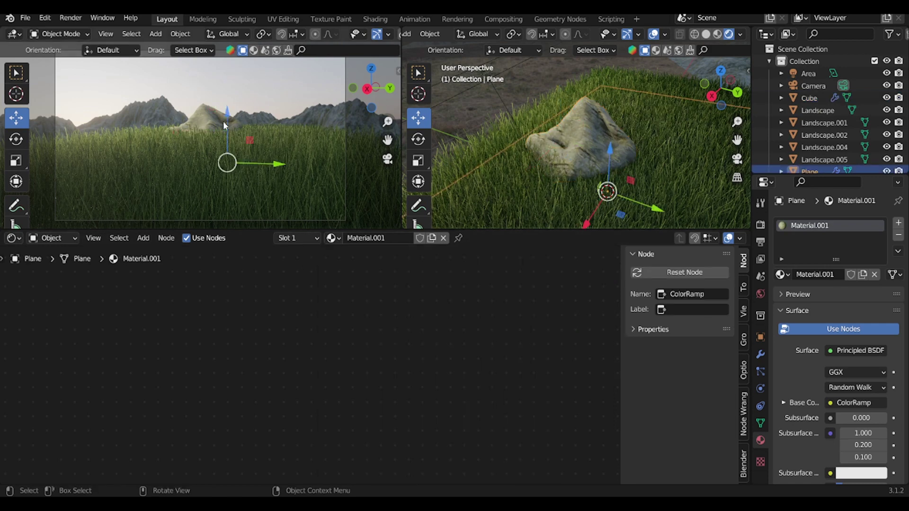
{"action": "left_click", "coordinate": [418, 139]}
{"action": "left_click_drag", "start_coordinate": [587, 137], "coordinate": [554, 161]}
{"action": "key", "text": "s"}
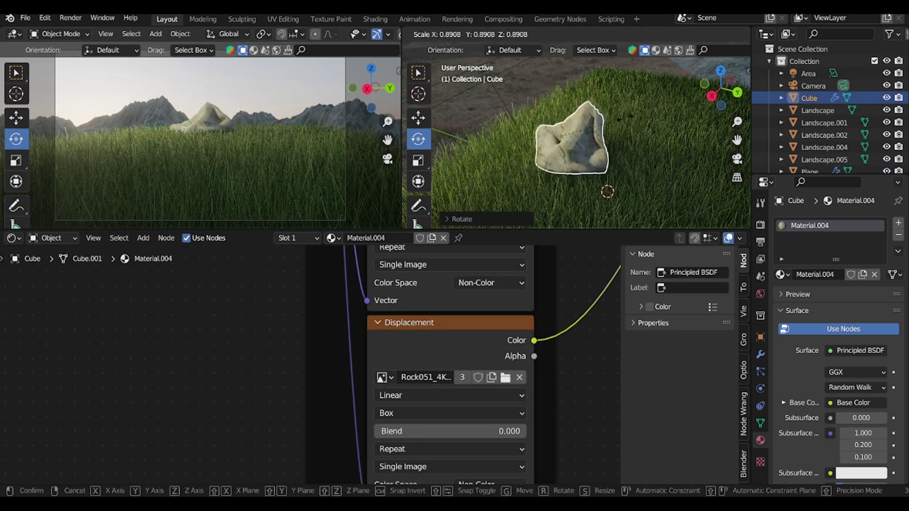
{"action": "left_click", "coordinate": [624, 117]}
{"action": "key", "text": "Tab"}
Step: Duplicate the rock as a second boulder, Cube.001
{"action": "key", "text": "Tab"}
{"action": "key", "text": "Tab"}
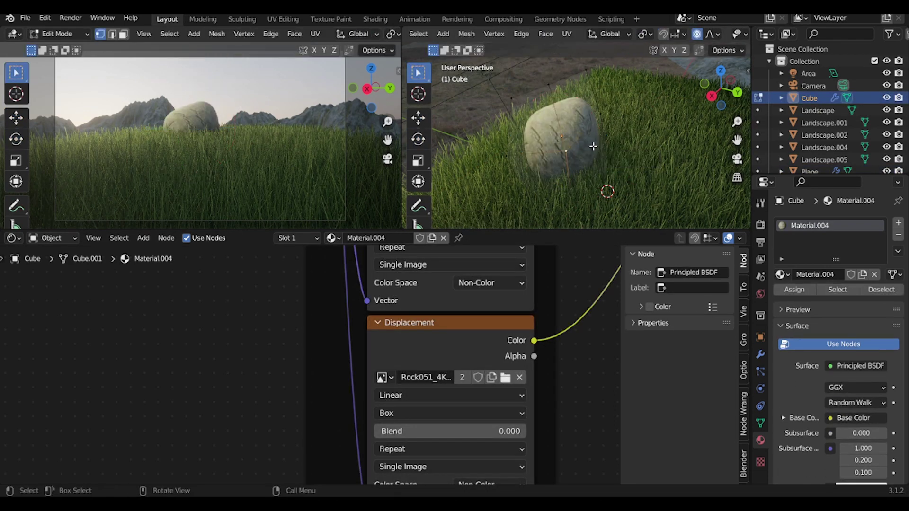
{"action": "key", "text": "s"}
{"action": "key", "text": "Escape"}
{"action": "key", "text": "s"}
{"action": "key", "text": "Return"}
{"action": "key", "text": "Tab"}
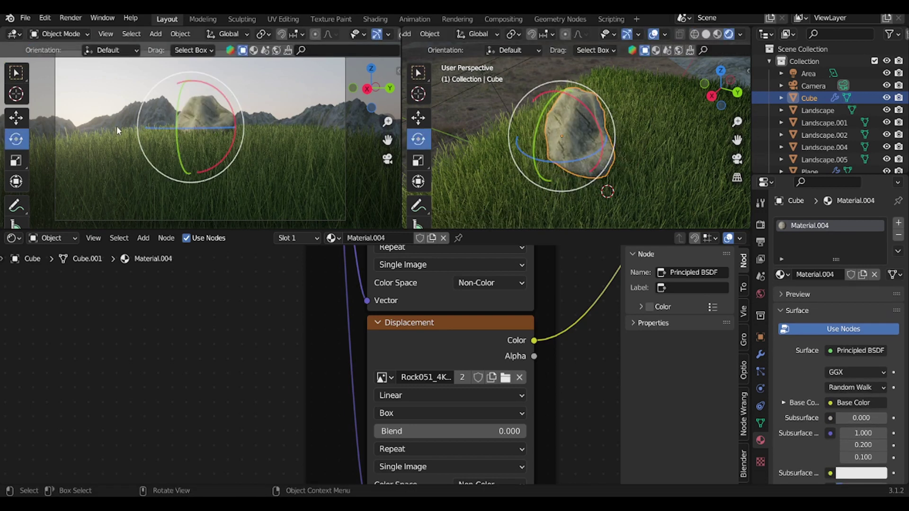
{"action": "key", "text": "shift+d"}
Step: Place the duplicate beside the first rock, shift its vertices along X and rotate it
{"action": "left_click", "coordinate": [573, 142]}
{"action": "key", "text": "Tab"}
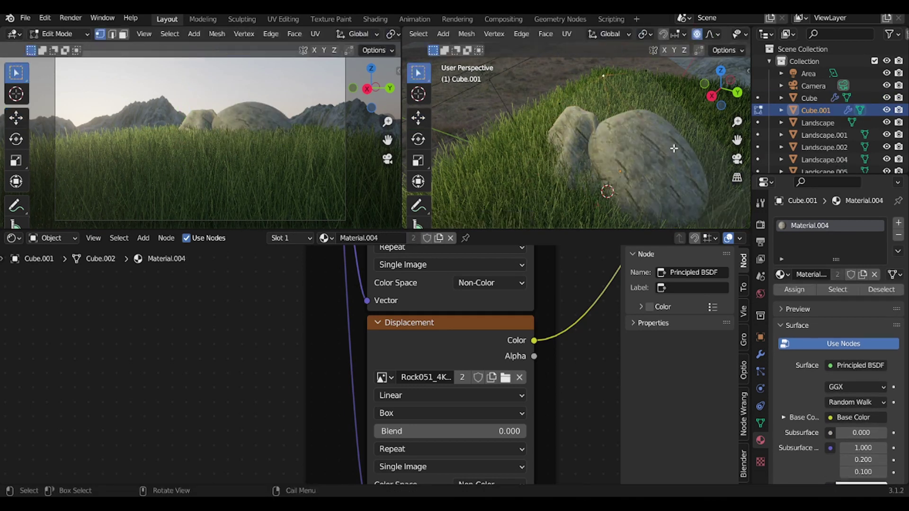
{"action": "key", "text": "ctrl+r"}
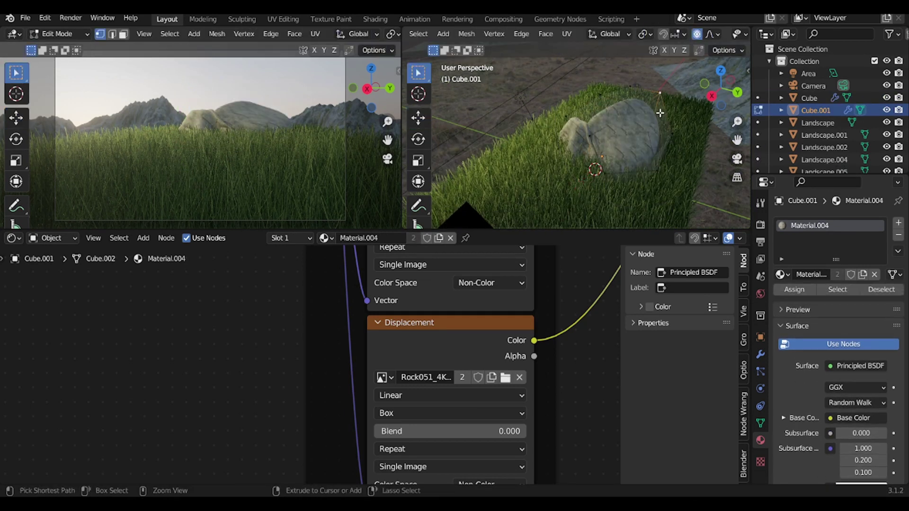
{"action": "key", "text": "Escape"}
{"action": "key", "text": "Tab"}
{"action": "key", "text": "Tab"}
{"action": "key", "text": "g"}
{"action": "key", "text": "x"}
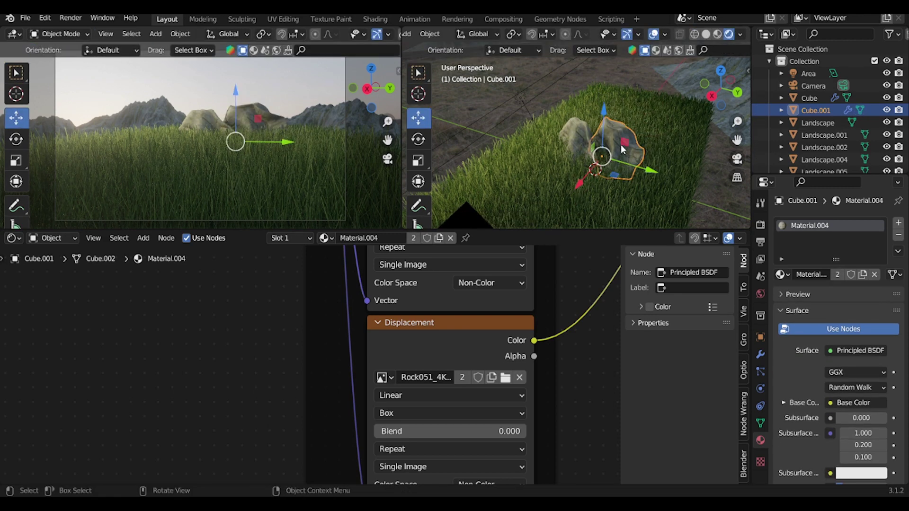
{"action": "left_click", "coordinate": [679, 142]}
{"action": "left_click", "coordinate": [640, 141]}
{"action": "key", "text": "Tab"}
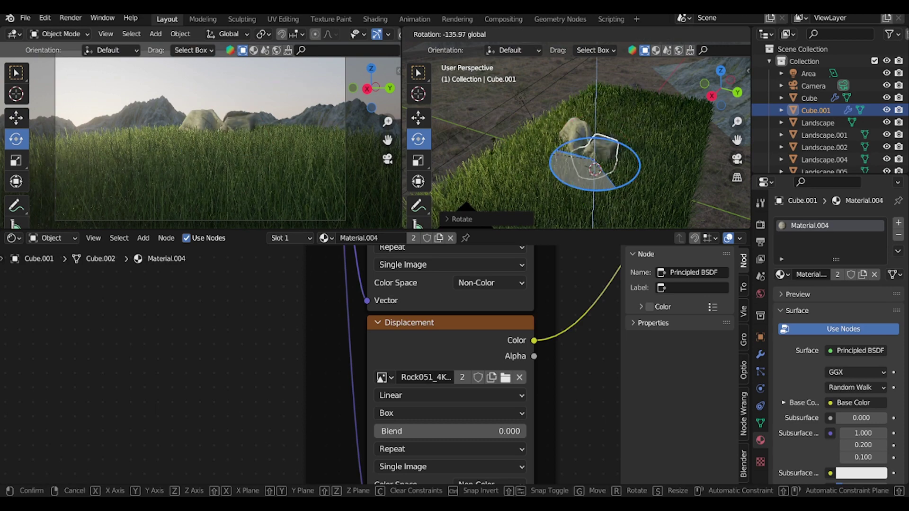
{"action": "left_click_drag", "start_coordinate": [591, 131], "coordinate": [616, 166]}
Step: Enlarge the 3D views and look through the scene camera in the left view
{"action": "left_click", "coordinate": [635, 179]}
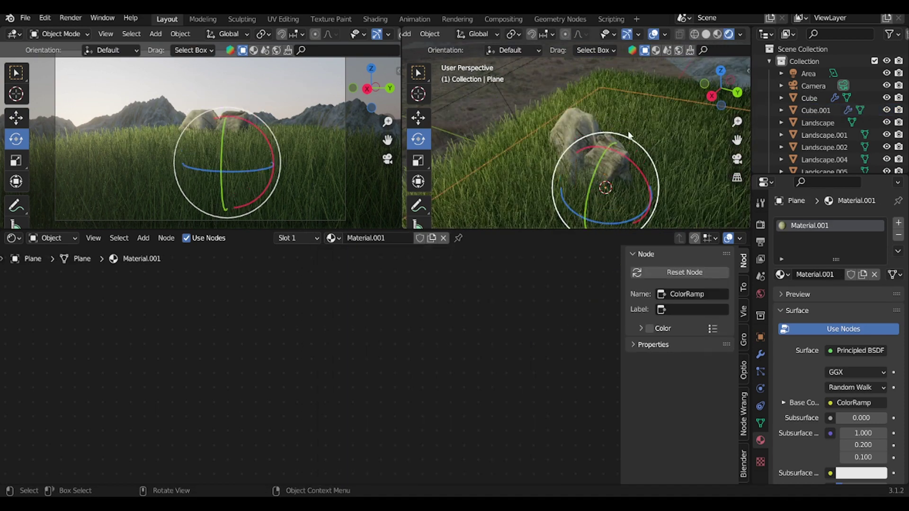
{"action": "left_click_drag", "start_coordinate": [247, 231], "coordinate": [247, 411]}
{"action": "left_click", "coordinate": [585, 237]}
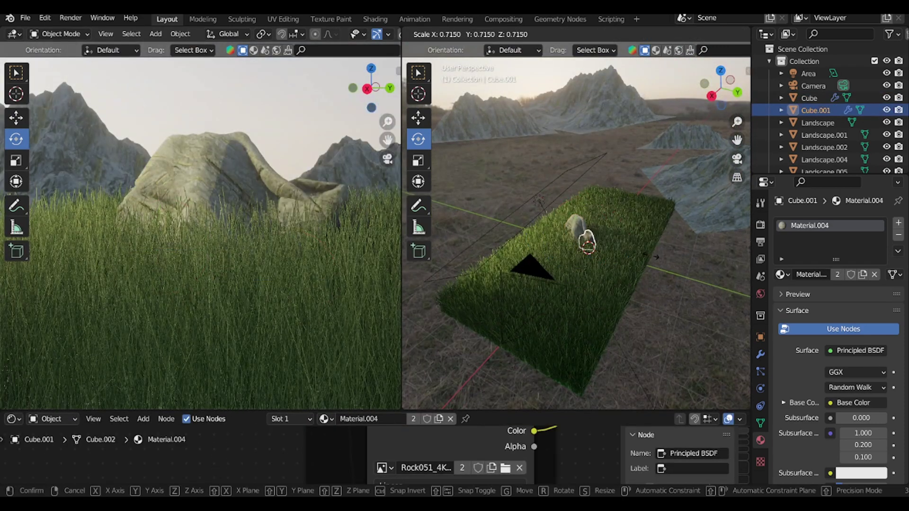
{"action": "left_click", "coordinate": [293, 143]}
{"action": "key", "text": "KP_0"}
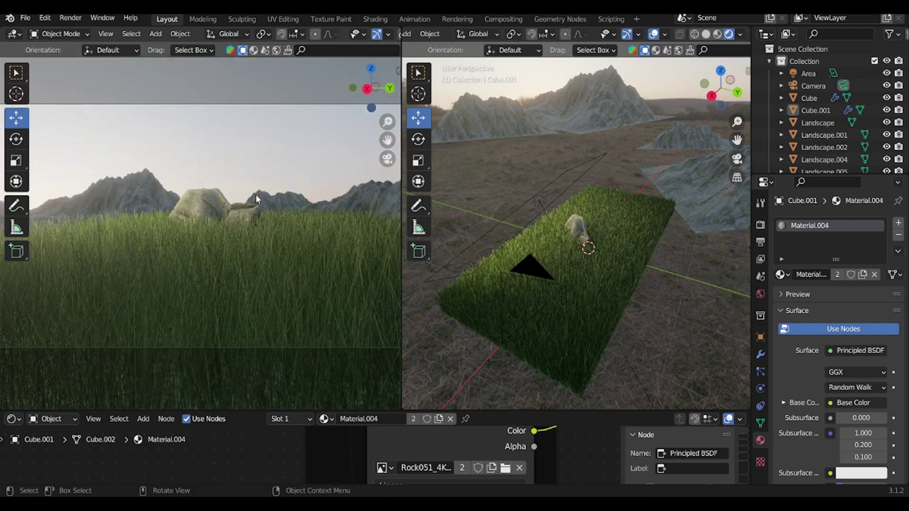
{"action": "left_click", "coordinate": [519, 243]}
Step: Duplicate the rock, moving the copy toward the camera, turning and shrinking it
{"action": "left_click", "coordinate": [579, 236]}
{"action": "key", "text": "shift+d"}
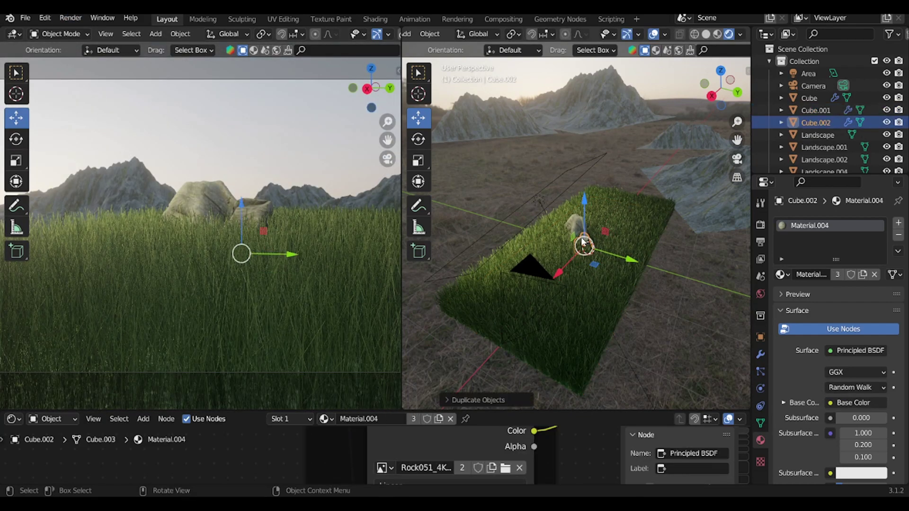
{"action": "key", "text": "g"}
{"action": "left_click", "coordinate": [300, 256]}
{"action": "scroll", "coordinate": [301, 257], "scroll_direction": "down", "scroll_amount": 3}
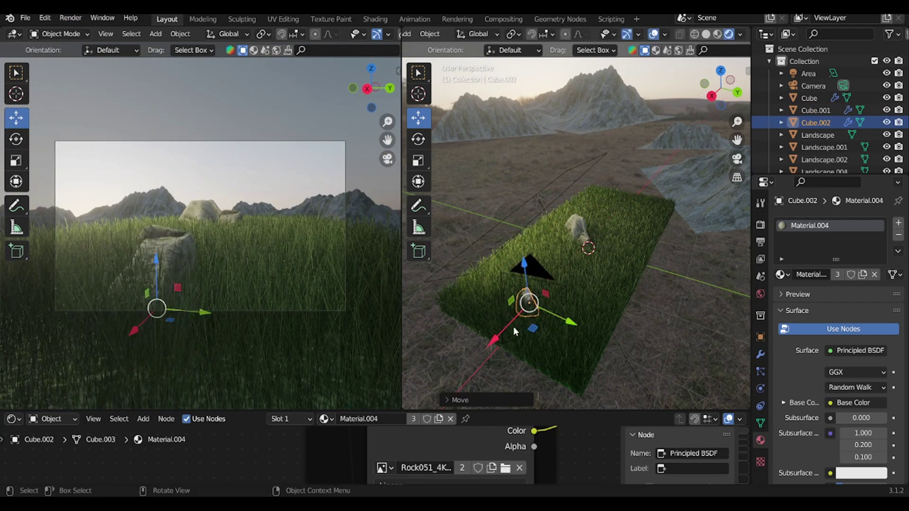
{"action": "mouse_move", "coordinate": [518, 320]}
{"action": "left_mouse_down"}
{"action": "mouse_move", "coordinate": [520, 296]}
{"action": "mouse_move", "coordinate": [556, 317]}
{"action": "mouse_move", "coordinate": [530, 332]}
{"action": "left_mouse_up"}
{"action": "left_click", "coordinate": [418, 139]}
{"action": "key", "text": "s"}
{"action": "left_click", "coordinate": [543, 268]}
Step: Place another rock copy on the grass and widen the camera preview pane
{"action": "key", "text": "Tab"}
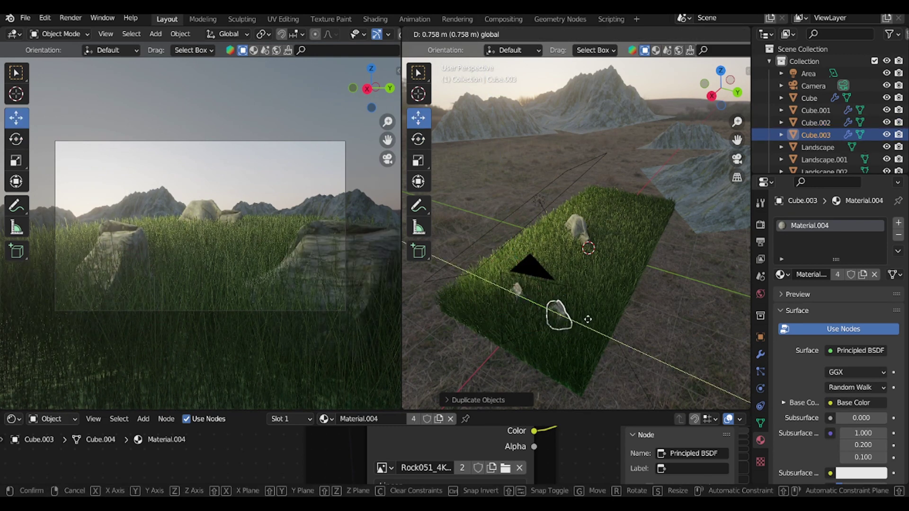
{"action": "key", "text": "Escape"}
{"action": "key", "text": "Tab"}
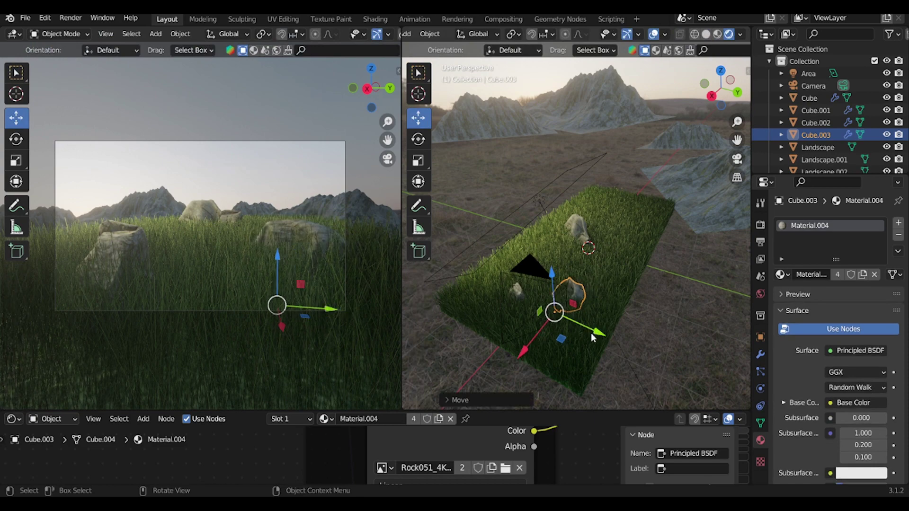
{"action": "left_click", "coordinate": [635, 163]}
{"action": "scroll", "coordinate": [576, 234], "scroll_direction": "up", "scroll_amount": 5}
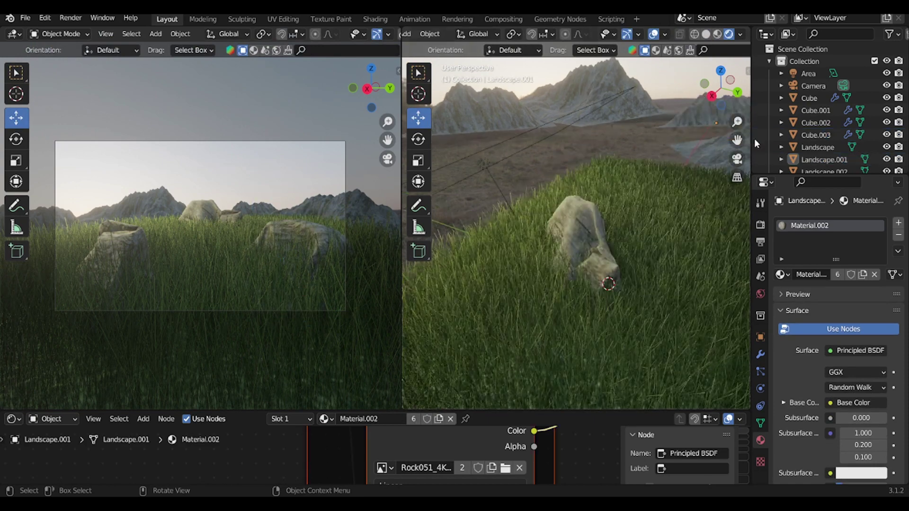
{"action": "scroll", "coordinate": [561, 259], "scroll_direction": "up", "scroll_amount": 3}
{"action": "scroll", "coordinate": [561, 260], "scroll_direction": "down", "scroll_amount": 3}
{"action": "scroll", "coordinate": [582, 263], "scroll_direction": "down", "scroll_amount": 5}
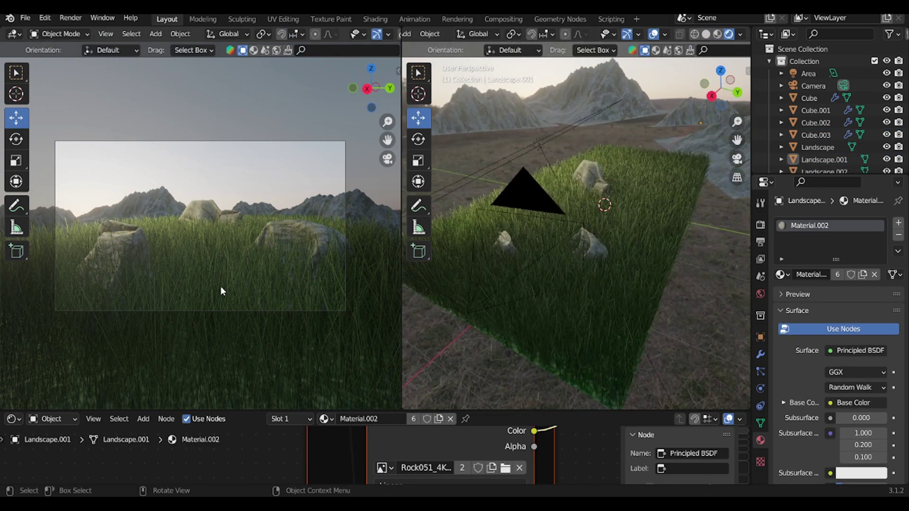
{"action": "left_click_drag", "start_coordinate": [400, 256], "coordinate": [714, 258]}
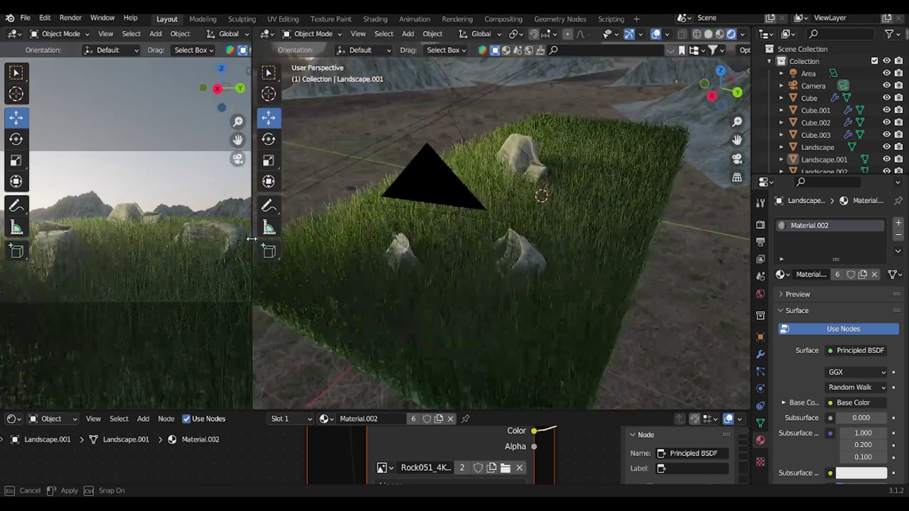
{"action": "key", "text": "shift+a"}
Step: Add a Sapling tree from a preset and scale it up
{"action": "left_click", "coordinate": [566, 250]}
{"action": "left_click", "coordinate": [369, 400]}
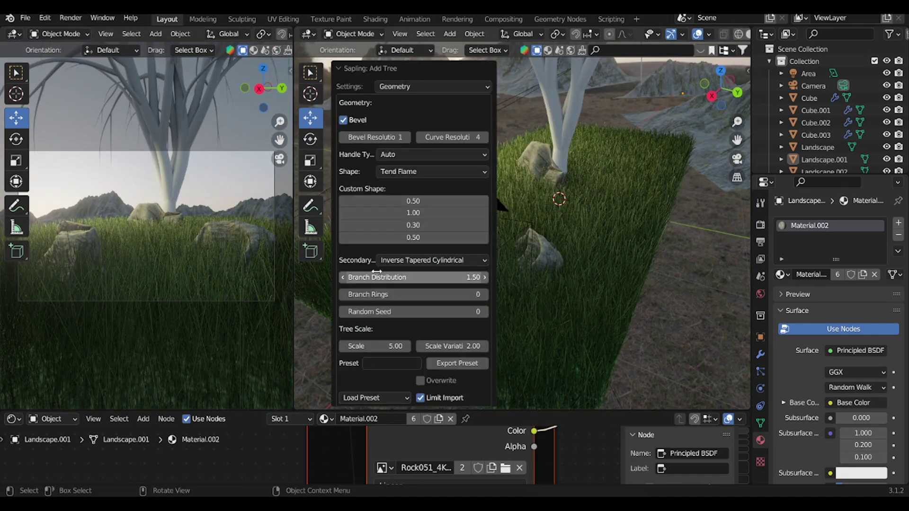
{"action": "left_click", "coordinate": [383, 353]}
{"action": "key", "text": "s"}
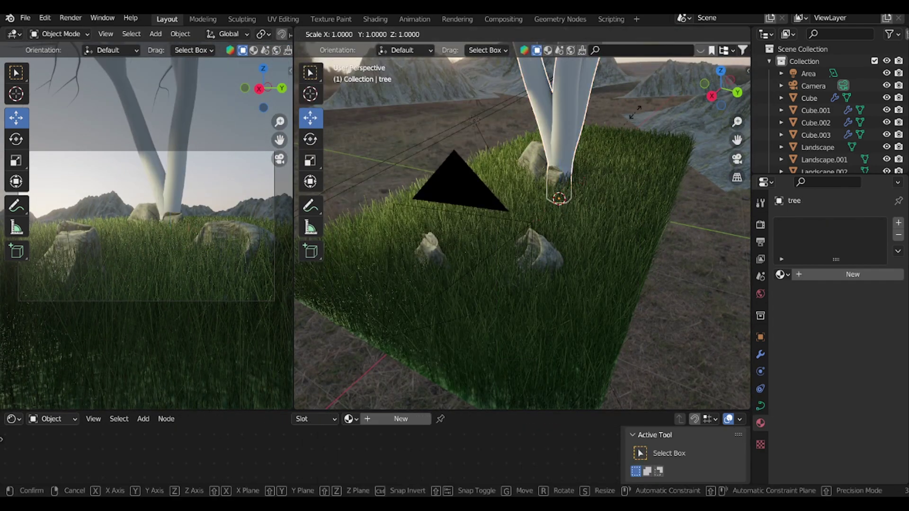
{"action": "key", "text": "Return"}
Step: Move the tree along X to the grass patch's far corner and resize it, excluding Z
{"action": "key", "text": "g"}
{"action": "key", "text": "x"}
{"action": "left_click", "coordinate": [615, 153]}
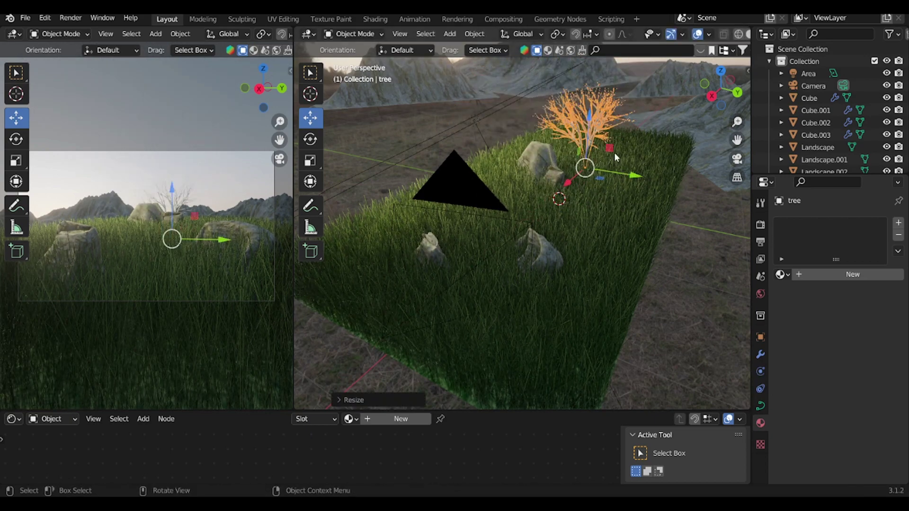
{"action": "key", "text": "g"}
{"action": "left_click", "coordinate": [686, 164]}
{"action": "key", "text": "s"}
{"action": "key", "text": "shift+z"}
{"action": "left_click", "coordinate": [702, 164]}
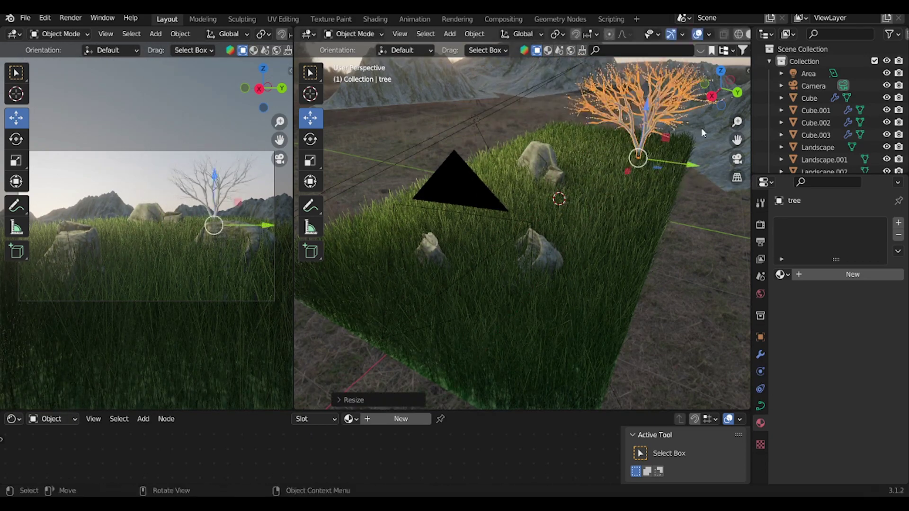
Step: Deselect the tree, widen the camera preview pane and return to box selection
{"action": "key", "text": "alt+a"}
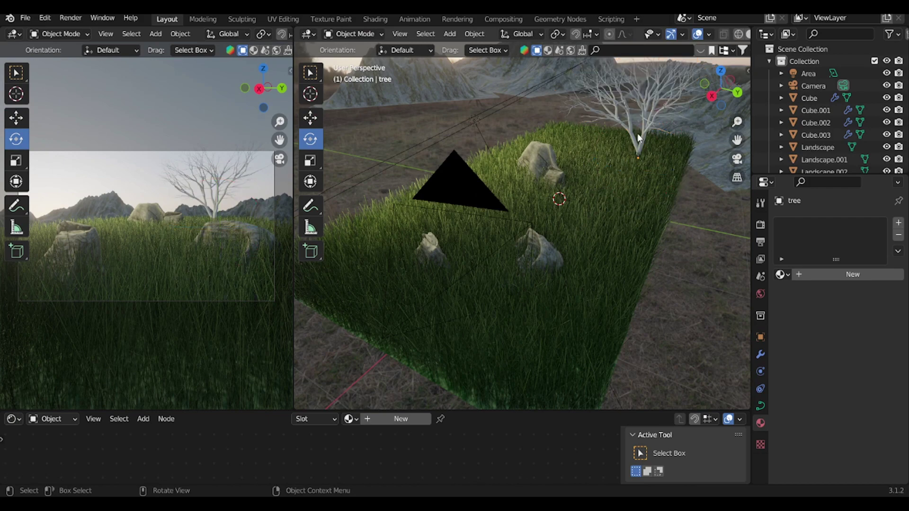
{"action": "mouse_move", "coordinate": [292, 326]}
{"action": "left_mouse_down"}
{"action": "mouse_move", "coordinate": [387, 325]}
{"action": "mouse_move", "coordinate": [16, 326]}
{"action": "left_mouse_up"}
{"action": "key", "text": "w"}
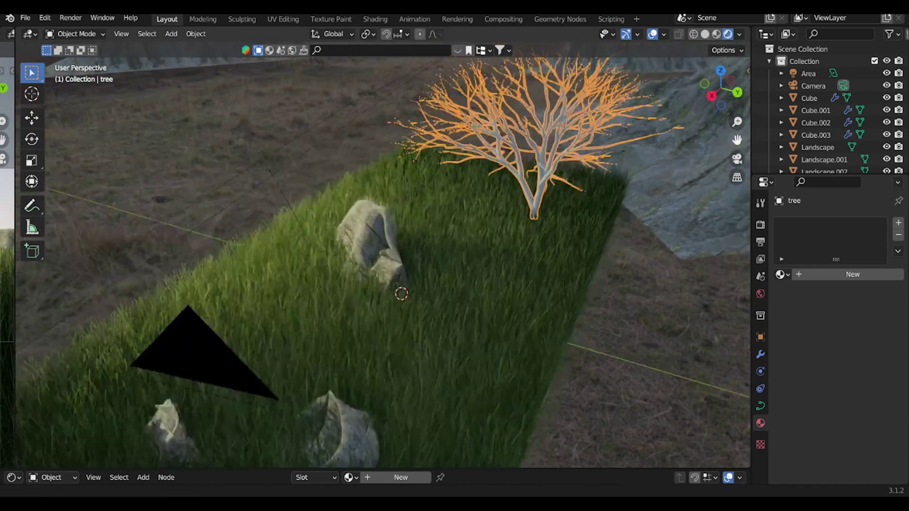
Step: Create a new tree material and load the Bark013 texture maps into it
{"action": "left_click", "coordinate": [400, 477]}
{"action": "left_click_drag", "start_coordinate": [529, 470], "coordinate": [530, 192]}
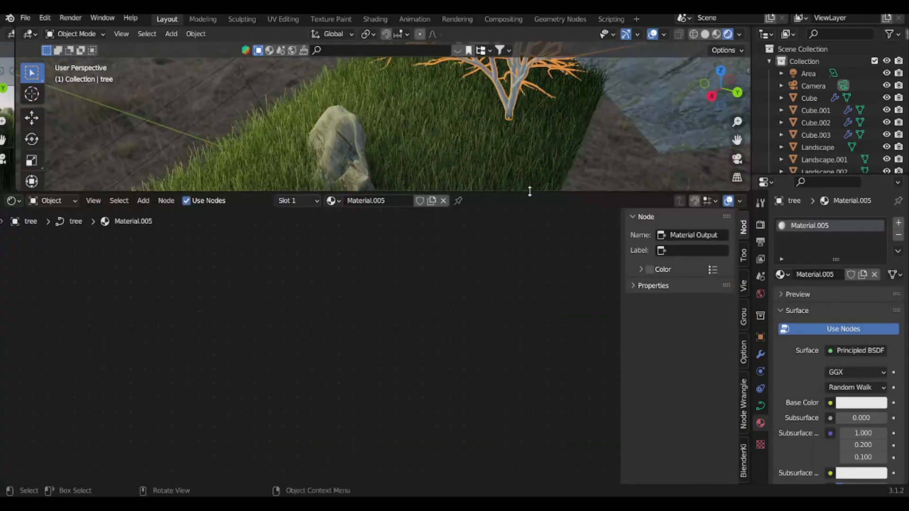
{"action": "key", "text": "Home"}
{"action": "left_click", "coordinate": [353, 297]}
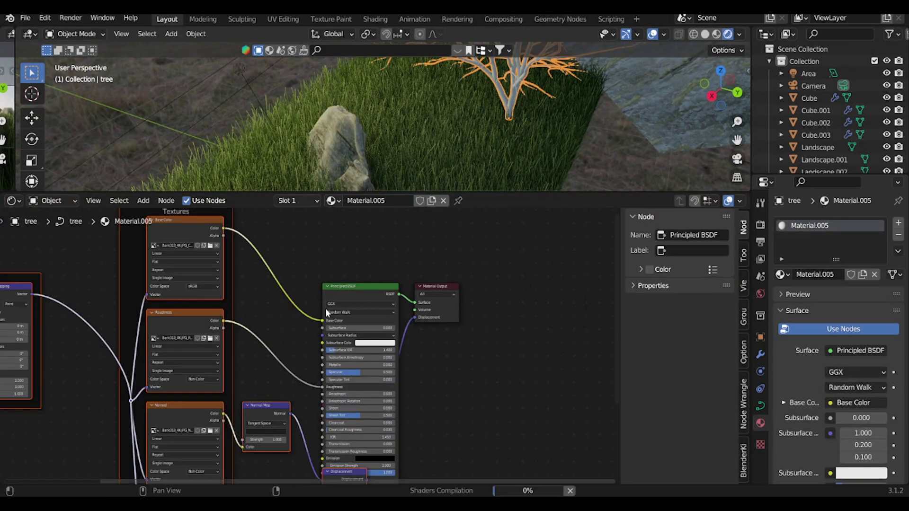
{"action": "mouse_move", "coordinate": [521, 191]}
{"action": "left_mouse_down"}
{"action": "mouse_move", "coordinate": [521, 390]}
{"action": "mouse_move", "coordinate": [520, 191]}
{"action": "left_mouse_up"}
{"action": "key", "text": "shift+grave"}
{"action": "key", "text": "s"}
{"action": "key", "text": "Return"}
Step: Change the projection mode of the bark image textures
{"action": "middle_click_drag", "start_coordinate": [28, 479], "coordinate": [211, 479]}
{"action": "scroll", "coordinate": [261, 308], "scroll_direction": "up", "scroll_amount": 2}
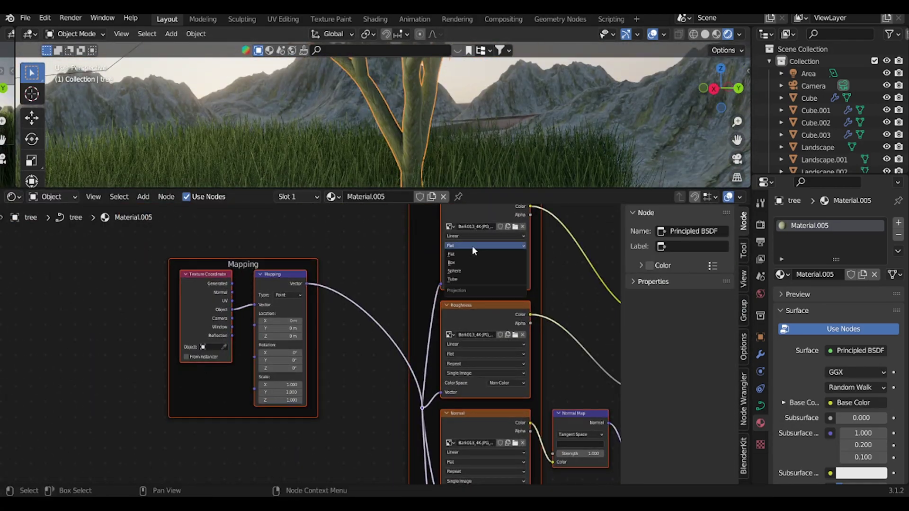
{"action": "left_click_drag", "start_coordinate": [617, 315], "coordinate": [613, 371]}
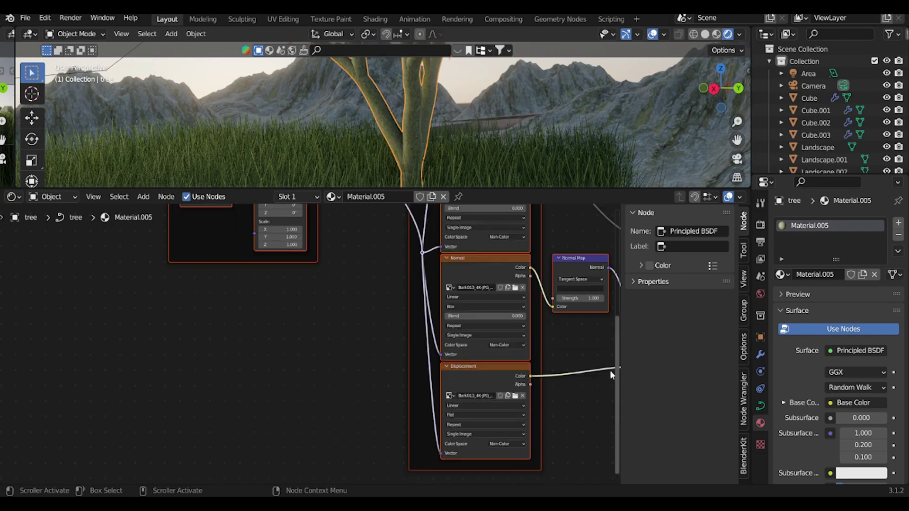
{"action": "left_click", "coordinate": [484, 382]}
{"action": "left_click_drag", "start_coordinate": [521, 191], "coordinate": [473, 471]}
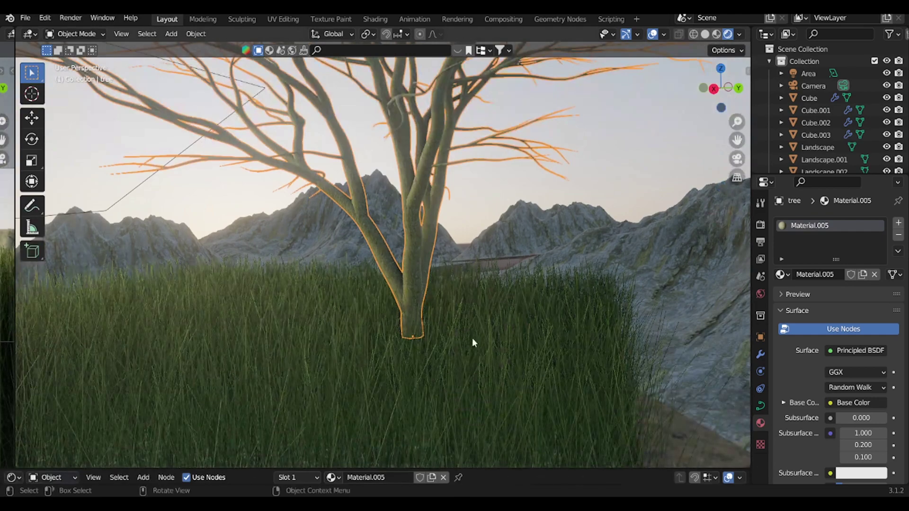
Step: Select the tree and convert it into a mesh
{"action": "left_click", "coordinate": [414, 279]}
{"action": "scroll", "coordinate": [559, 214], "scroll_direction": "up", "scroll_amount": 5}
{"action": "scroll", "coordinate": [559, 215], "scroll_direction": "down", "scroll_amount": 5}
{"action": "left_click", "coordinate": [430, 317]}
{"action": "left_click", "coordinate": [196, 34]}
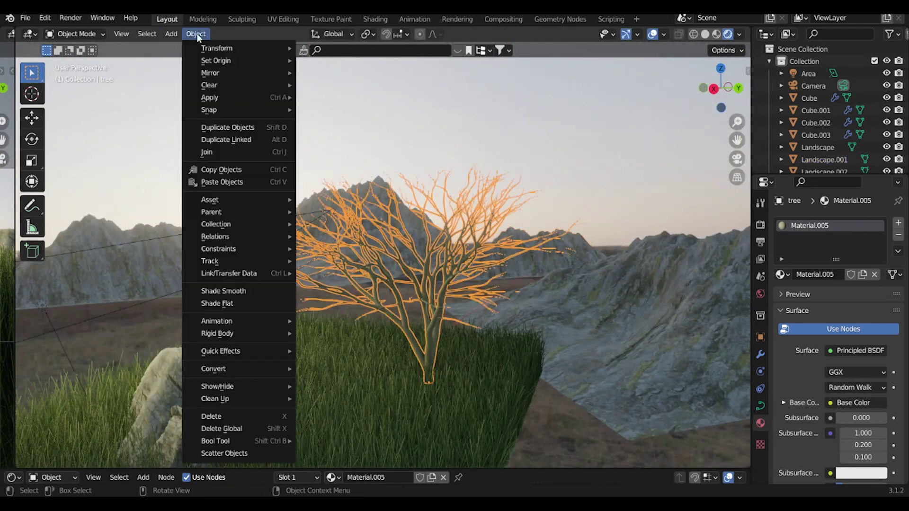
{"action": "left_click", "coordinate": [323, 381]}
Step: Add a new vertex group in the tree's mesh data properties
{"action": "scroll", "coordinate": [451, 385], "scroll_direction": "up", "scroll_amount": 4}
{"action": "scroll", "coordinate": [452, 372], "scroll_direction": "down", "scroll_amount": 2}
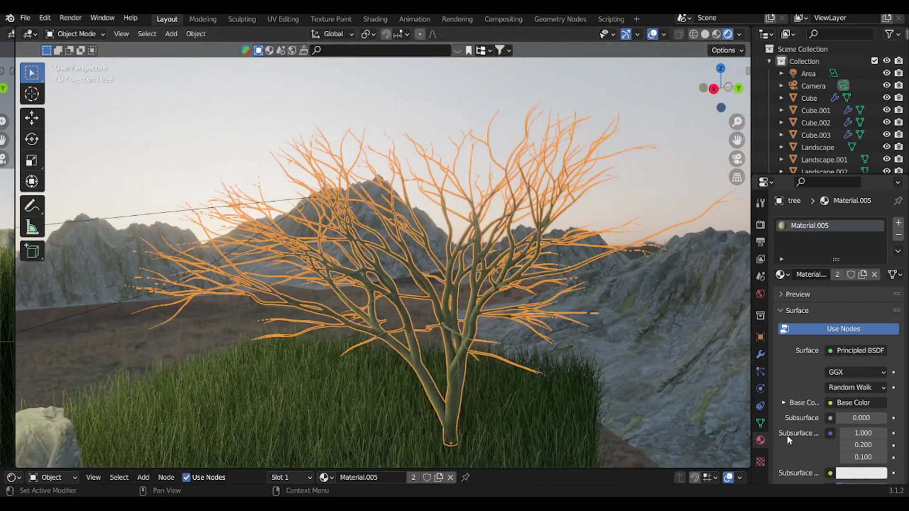
{"action": "left_click", "coordinate": [760, 423]}
{"action": "left_click", "coordinate": [894, 261]}
Step: Weight-paint the tree's left and right outer branches, orbiting around it to reach all sides
{"action": "left_click", "coordinate": [81, 101]}
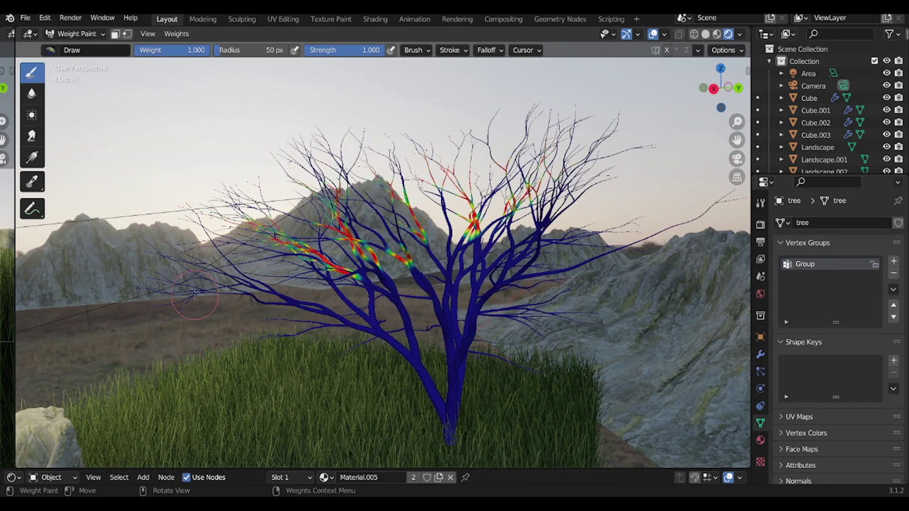
{"action": "left_click_drag", "start_coordinate": [195, 294], "coordinate": [201, 242]}
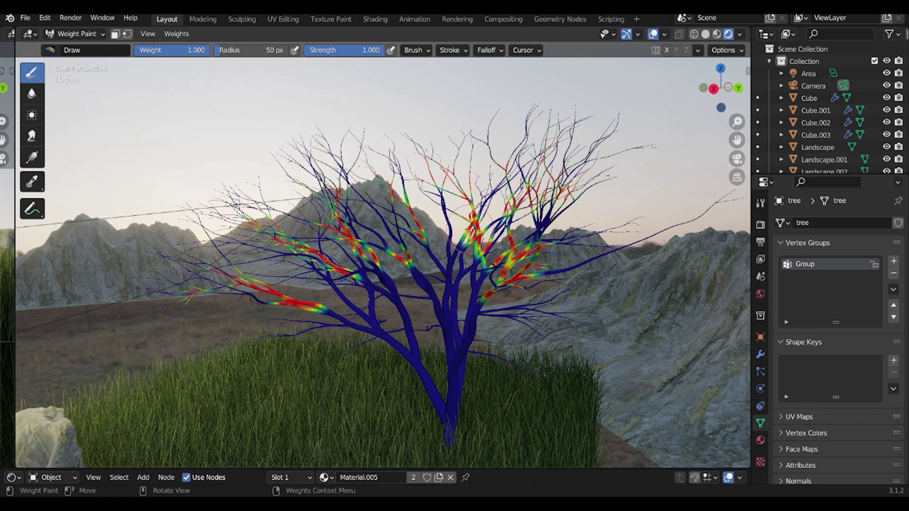
{"action": "middle_click_drag", "start_coordinate": [493, 303], "coordinate": [558, 316]}
{"action": "left_click_drag", "start_coordinate": [706, 72], "coordinate": [461, 76]}
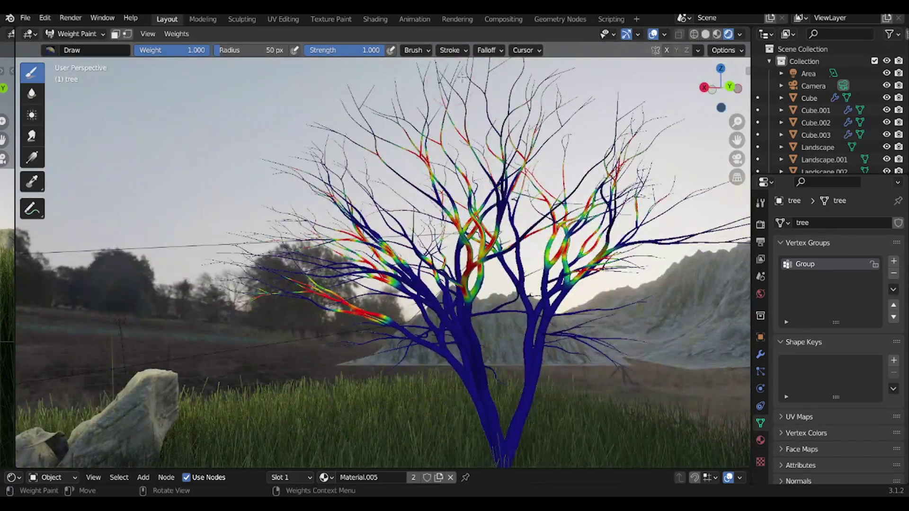
{"action": "mouse_move", "coordinate": [605, 356]}
{"action": "middle_mouse_down"}
{"action": "mouse_move", "coordinate": [575, 342]}
{"action": "mouse_move", "coordinate": [563, 282]}
{"action": "middle_mouse_up"}
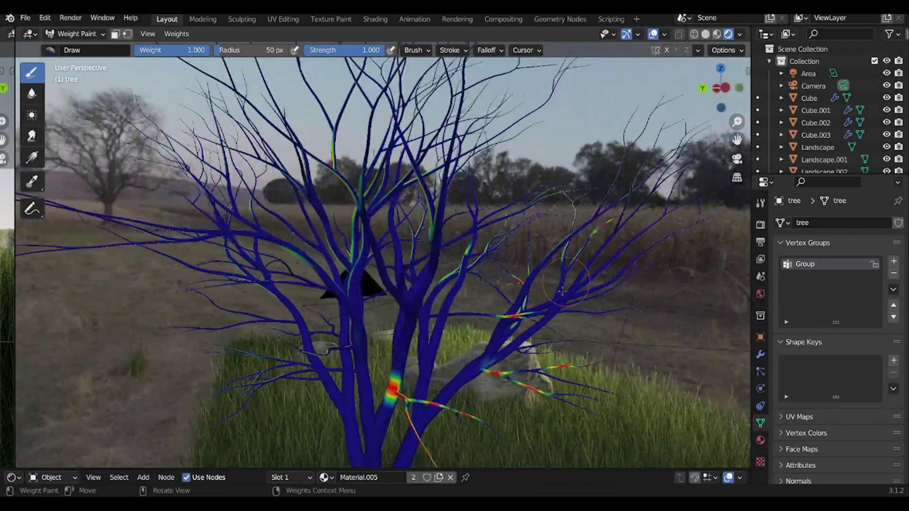
{"action": "middle_click_drag", "start_coordinate": [592, 229], "coordinate": [222, 141]}
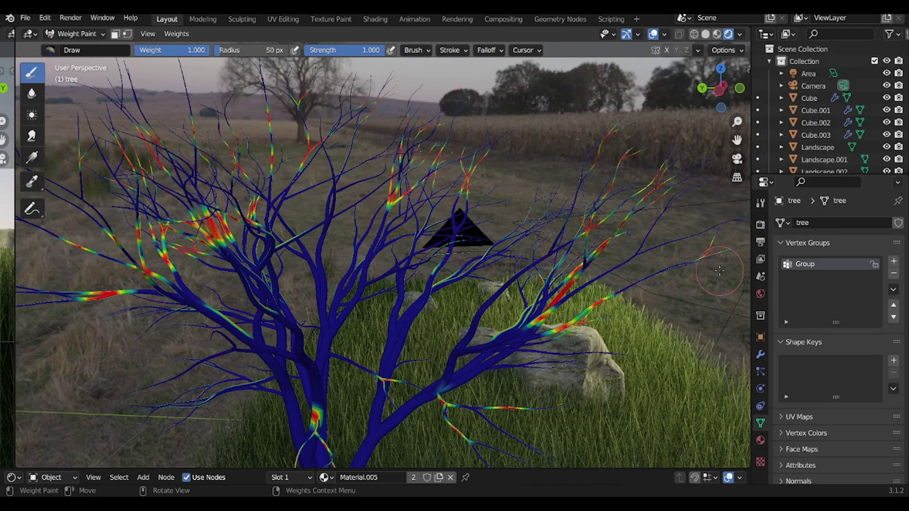
{"action": "middle_click_drag", "start_coordinate": [572, 207], "coordinate": [438, 185]}
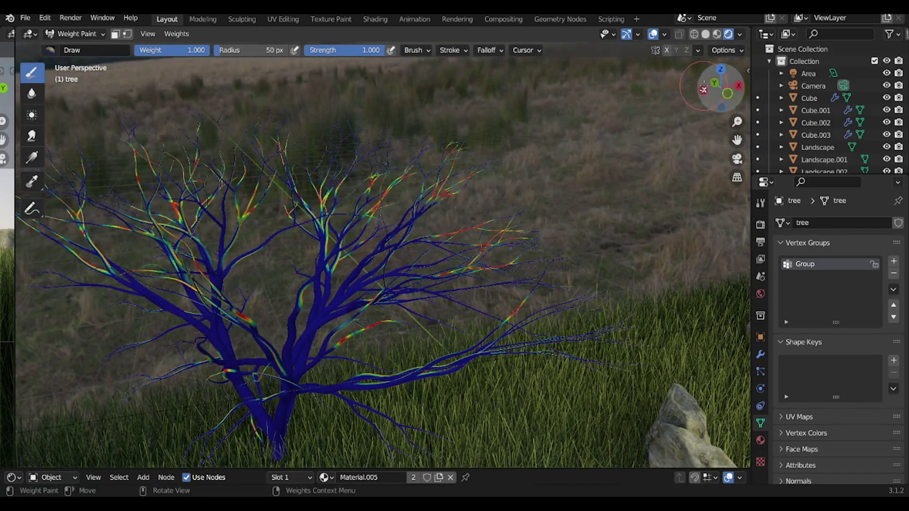
{"action": "middle_click_drag", "start_coordinate": [476, 221], "coordinate": [449, 114]}
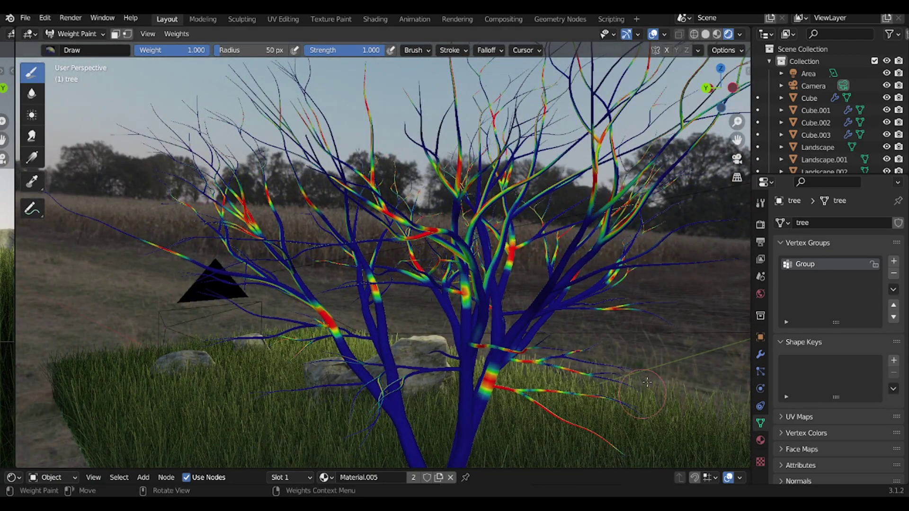
{"action": "middle_click_drag", "start_coordinate": [646, 382], "coordinate": [544, 374]}
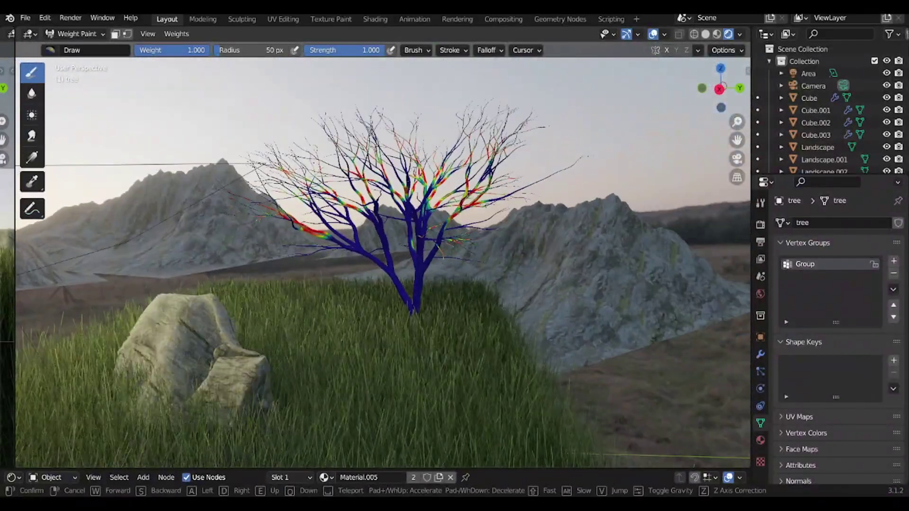
{"action": "key", "text": "w"}
{"action": "left_click", "coordinate": [385, 271]}
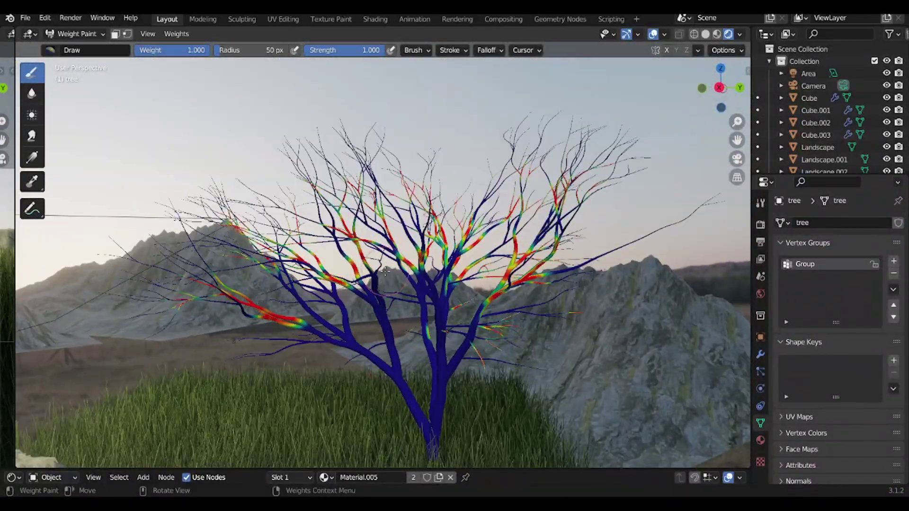
Step: Add a hair particle system to the tree and set it to render as Object
{"action": "left_click", "coordinate": [90, 49]}
{"action": "left_click", "coordinate": [760, 371]}
{"action": "left_click", "coordinate": [898, 202]}
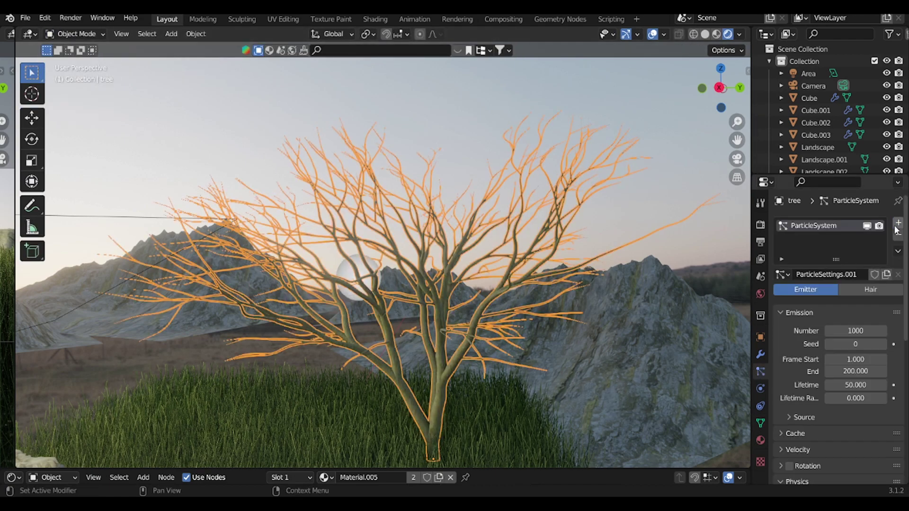
{"action": "left_click", "coordinate": [871, 270]}
{"action": "scroll", "coordinate": [848, 374], "scroll_direction": "down", "scroll_amount": 1}
{"action": "scroll", "coordinate": [847, 376], "scroll_direction": "down", "scroll_amount": 3}
{"action": "left_click", "coordinate": [796, 358]}
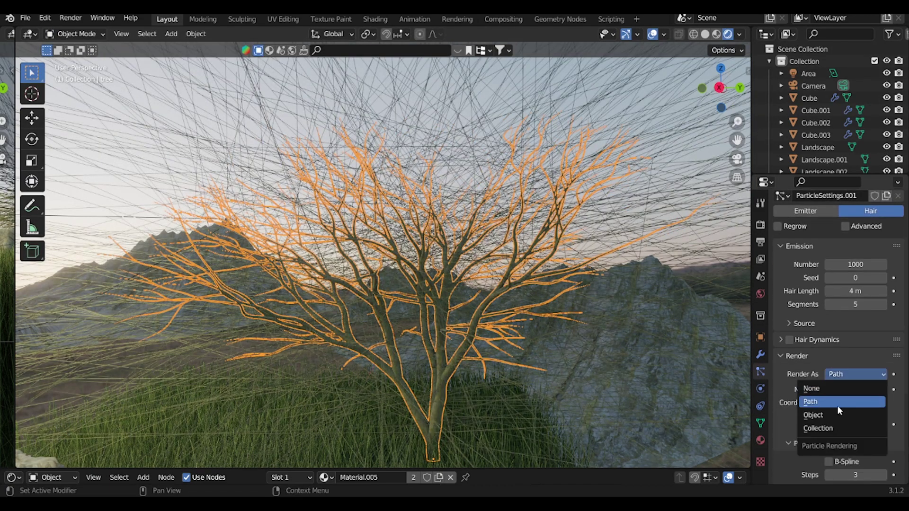
{"action": "left_click", "coordinate": [838, 414]}
{"action": "scroll", "coordinate": [817, 396], "scroll_direction": "down", "scroll_amount": 5}
{"action": "scroll", "coordinate": [817, 395], "scroll_direction": "up", "scroll_amount": 3}
Step: Shrink the green_leaves_PNG3661 leaf image plane in the viewport
{"action": "key", "text": "shift+a"}
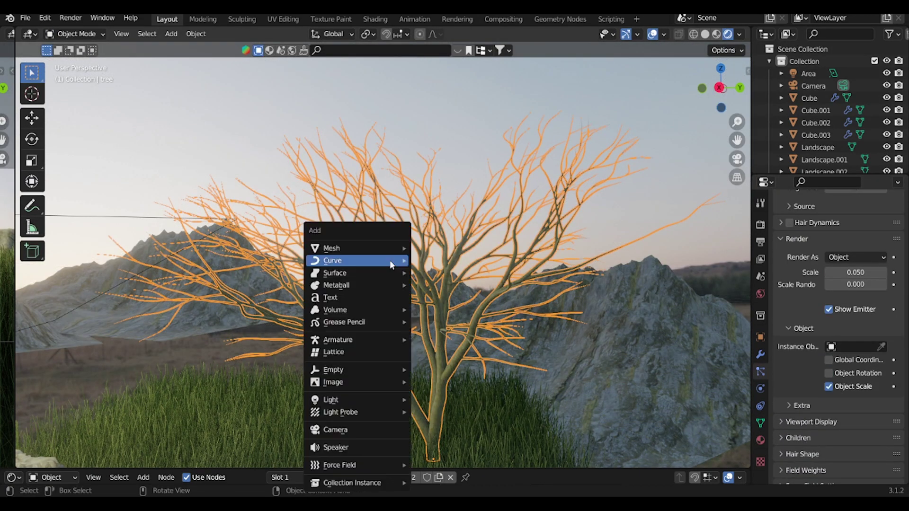
{"action": "left_click", "coordinate": [450, 406]}
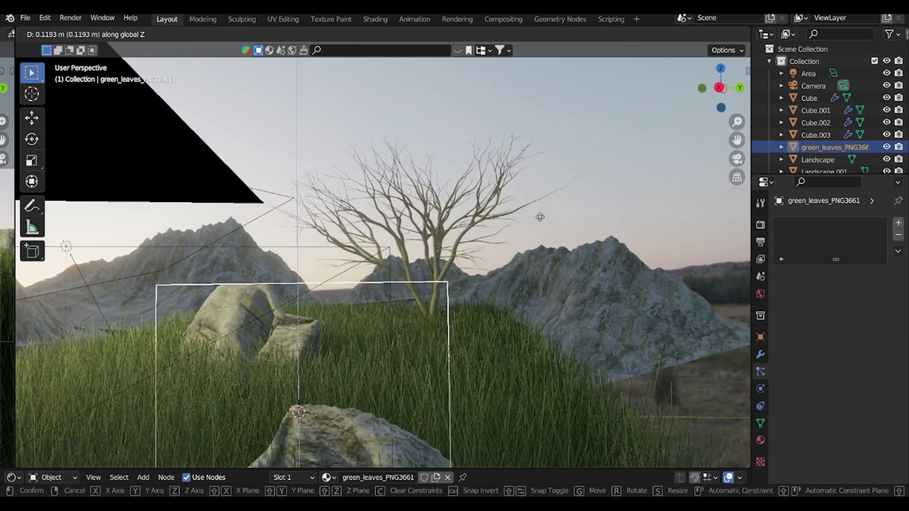
{"action": "key", "text": "s"}
{"action": "left_click", "coordinate": [308, 199]}
{"action": "scroll", "coordinate": [308, 199], "scroll_direction": "up", "scroll_amount": 3}
{"action": "key", "text": "s"}
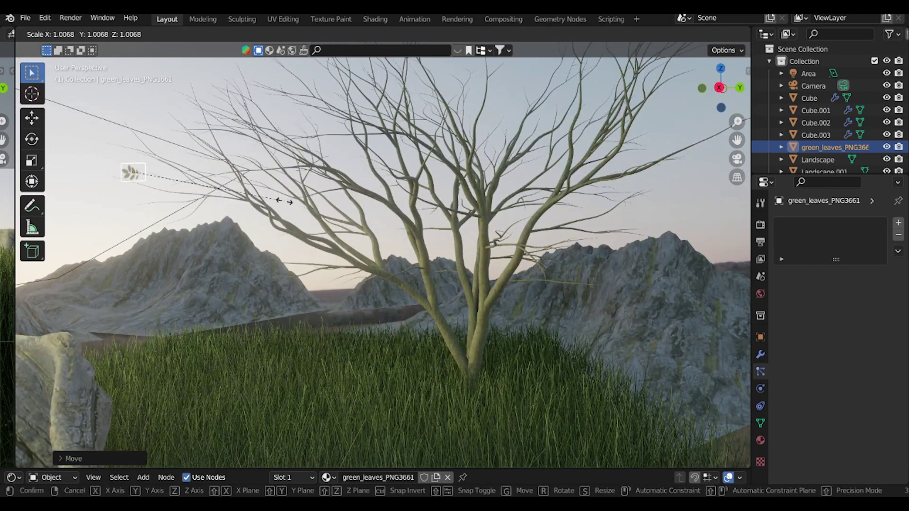
{"action": "left_click", "coordinate": [303, 198]}
Step: Lower the leaf material's alpha Clip Threshold, then choose the tree particles' instance object
{"action": "left_click", "coordinate": [760, 441]}
{"action": "scroll", "coordinate": [843, 332], "scroll_direction": "down", "scroll_amount": 5}
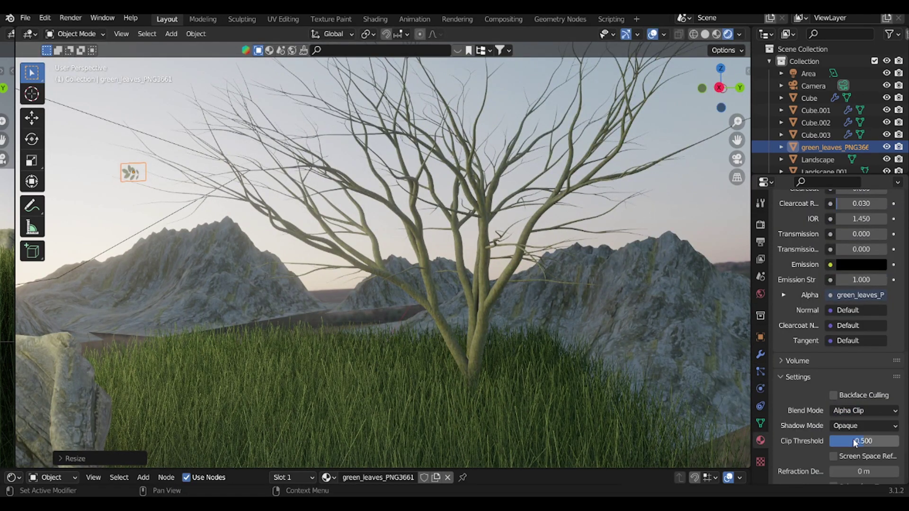
{"action": "left_click_drag", "start_coordinate": [855, 442], "coordinate": [871, 442]}
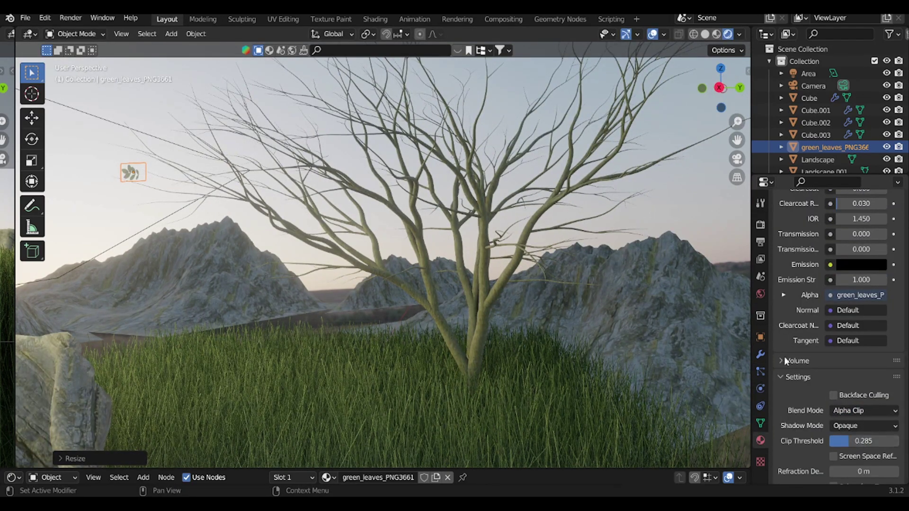
{"action": "left_click", "coordinate": [541, 220]}
{"action": "left_click", "coordinate": [761, 372]}
{"action": "scroll", "coordinate": [847, 359], "scroll_direction": "up", "scroll_amount": 8}
{"action": "left_click", "coordinate": [847, 336]}
Step: Instance green_leaves as 3000 leaf particles with 35 m hair length
{"action": "left_click", "coordinate": [824, 421]}
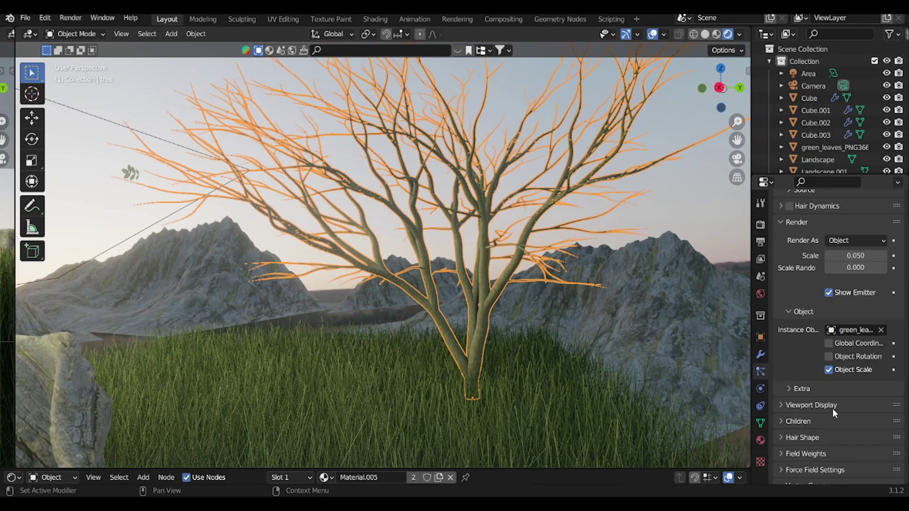
{"action": "scroll", "coordinate": [833, 379], "scroll_direction": "up", "scroll_amount": 7}
{"action": "scroll", "coordinate": [761, 294], "scroll_direction": "up", "scroll_amount": 4}
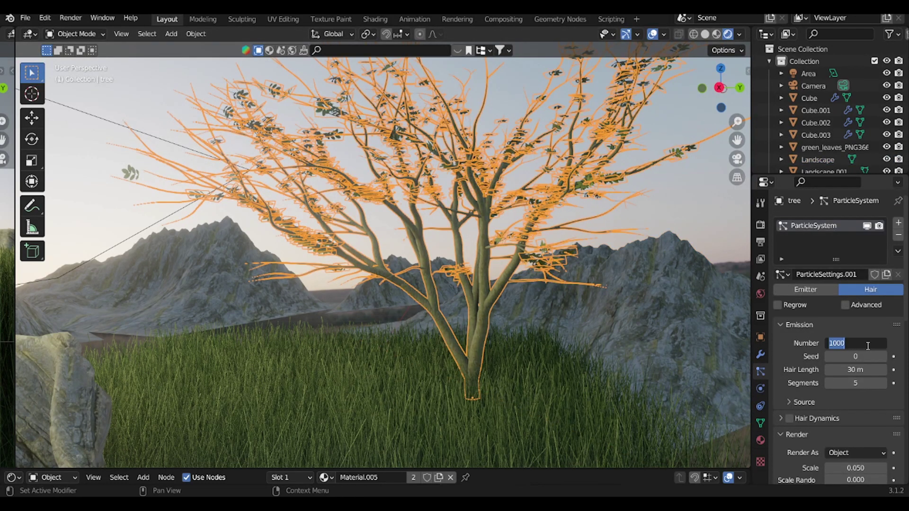
{"action": "type", "text": "0"}
{"action": "key", "text": "Return"}
{"action": "type", "text": "35"}
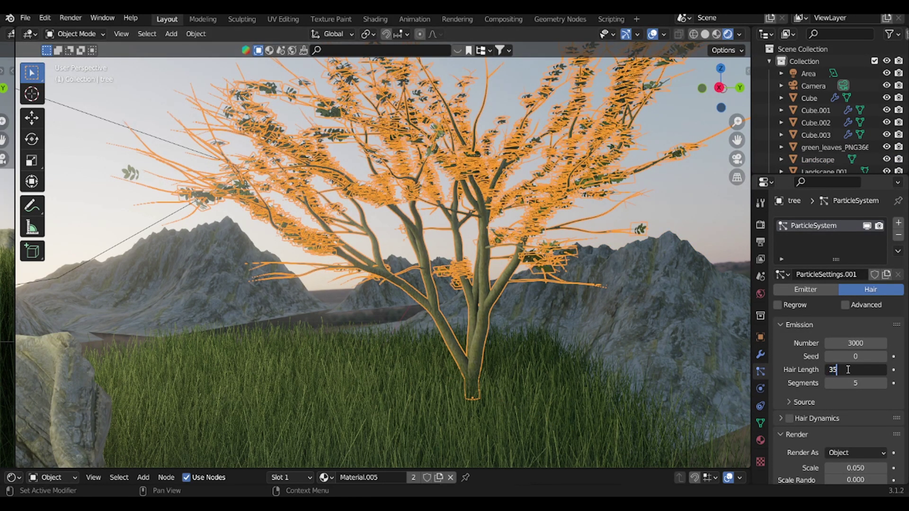
{"action": "key", "text": "Return"}
Step: Enable Advanced and Rotation, randomize leaf rotation, and orient it to Global Z
{"action": "scroll", "coordinate": [833, 331], "scroll_direction": "down", "scroll_amount": 3}
{"action": "left_click", "coordinate": [846, 264]}
{"action": "scroll", "coordinate": [799, 384], "scroll_direction": "down", "scroll_amount": 6}
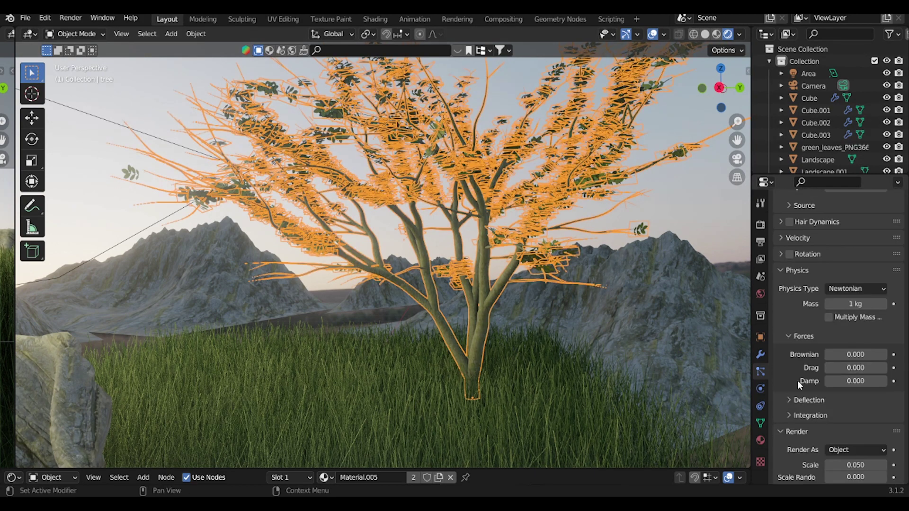
{"action": "left_click", "coordinate": [789, 254]}
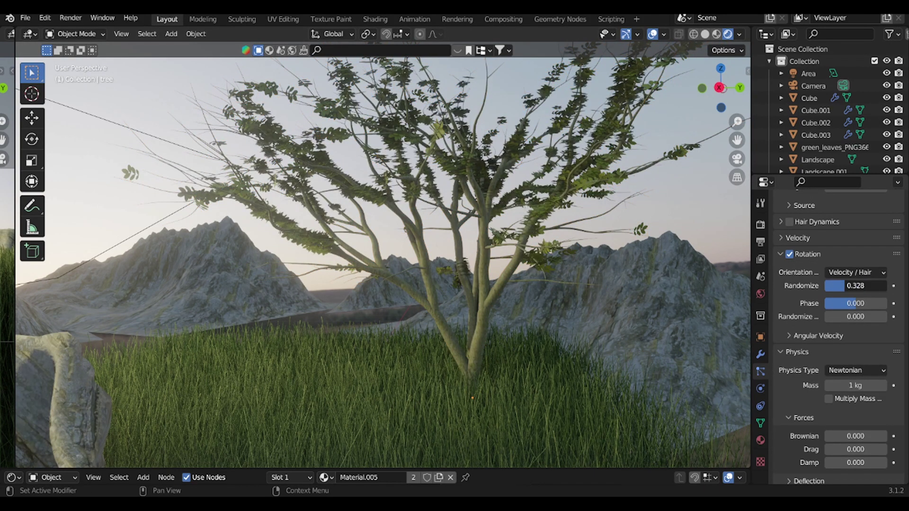
{"action": "left_click_drag", "start_coordinate": [845, 285], "coordinate": [866, 286]}
{"action": "left_click", "coordinate": [855, 272]}
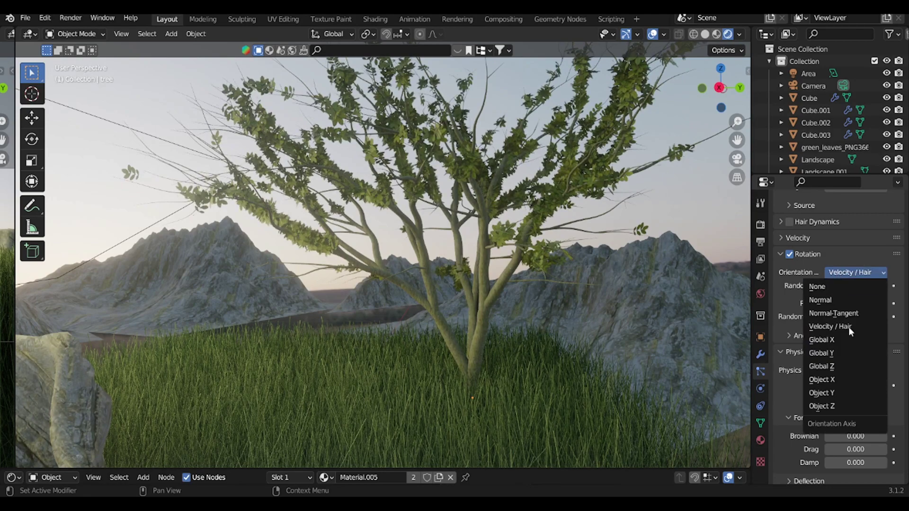
{"action": "left_click", "coordinate": [822, 367]}
{"action": "scroll", "coordinate": [833, 332], "scroll_direction": "down", "scroll_amount": 5}
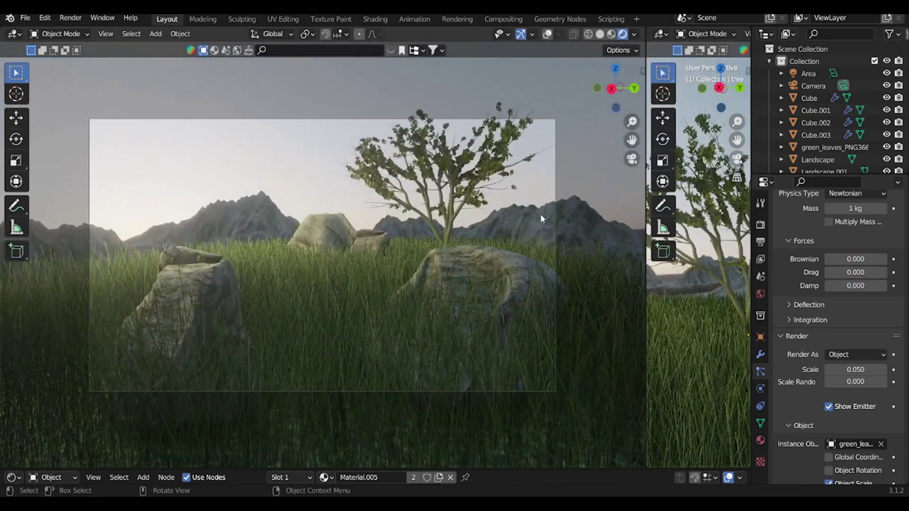
{"action": "scroll", "coordinate": [499, 171], "scroll_direction": "up", "scroll_amount": 2}
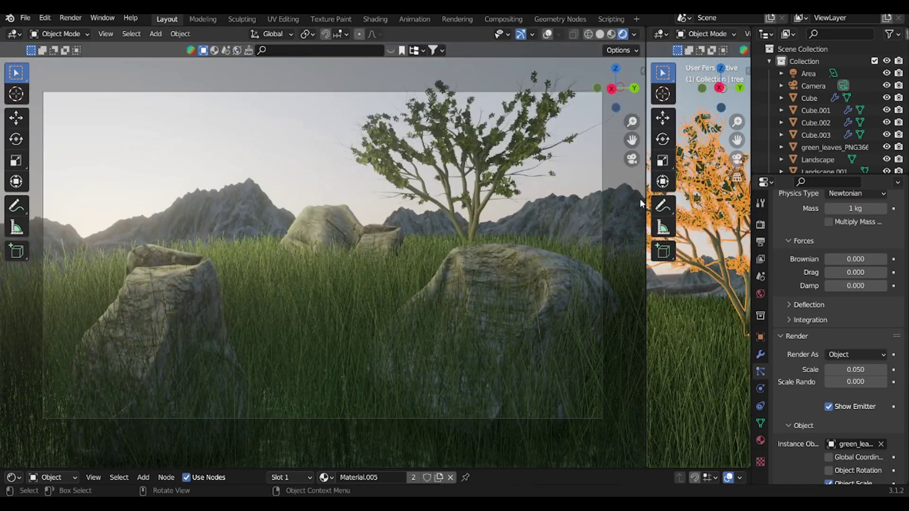
Step: Turn on Simple child leaf particles with a render amount of 20
{"action": "left_click_drag", "start_coordinate": [641, 203], "coordinate": [304, 203]}
{"action": "scroll", "coordinate": [848, 393], "scroll_direction": "down", "scroll_amount": 10}
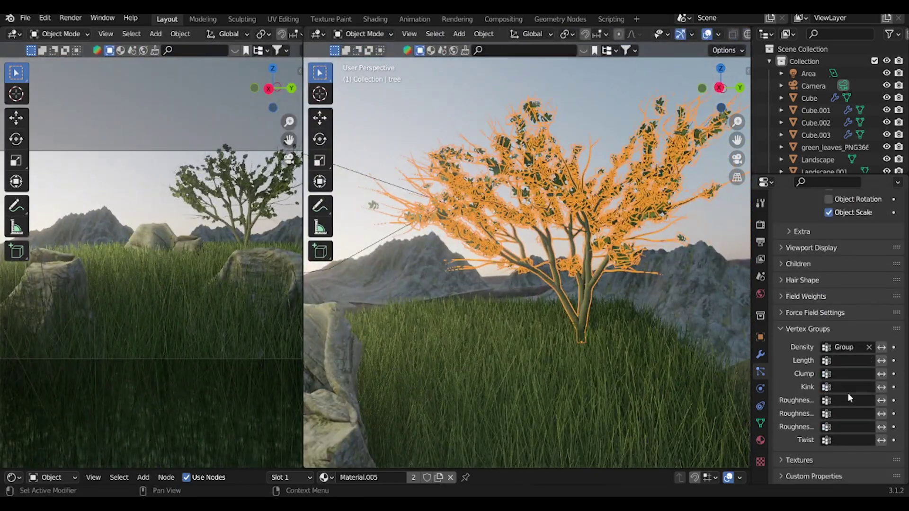
{"action": "scroll", "coordinate": [805, 284], "scroll_direction": "up", "scroll_amount": 1}
{"action": "left_click", "coordinate": [800, 283]}
{"action": "left_click", "coordinate": [835, 302]}
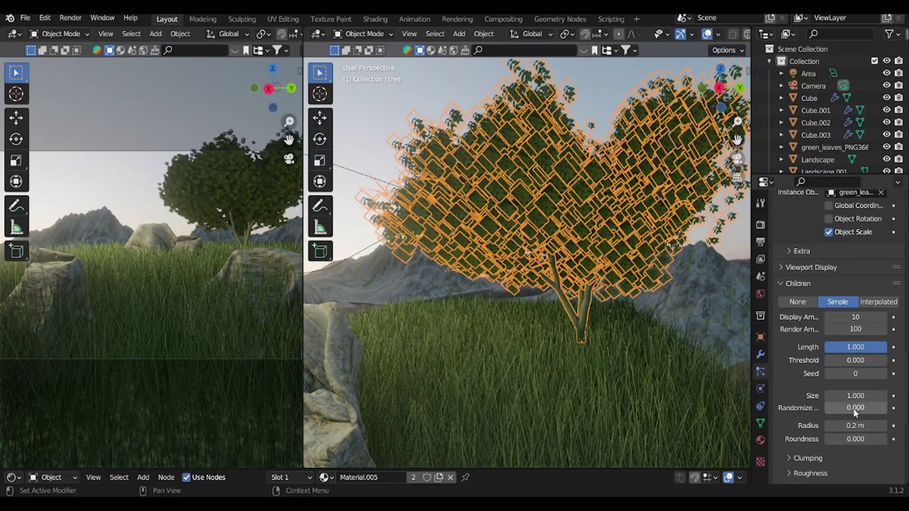
{"action": "type", "text": "20"}
{"action": "key", "text": "Return"}
Step: Enter 100, then 1, in the leaf particle count field
{"action": "scroll", "coordinate": [857, 326], "scroll_direction": "up", "scroll_amount": 5}
{"action": "scroll", "coordinate": [849, 298], "scroll_direction": "down", "scroll_amount": 7}
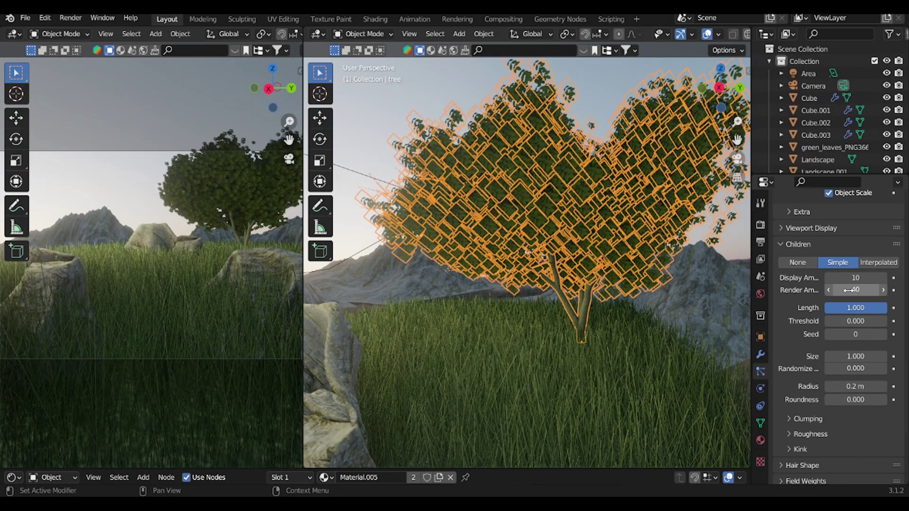
{"action": "scroll", "coordinate": [848, 290], "scroll_direction": "up", "scroll_amount": 10}
{"action": "double_click", "coordinate": [848, 343]}
{"action": "type", "text": "100"}
{"action": "key", "text": "Return"}
{"action": "double_click", "coordinate": [848, 343]}
{"action": "type", "text": "1"}
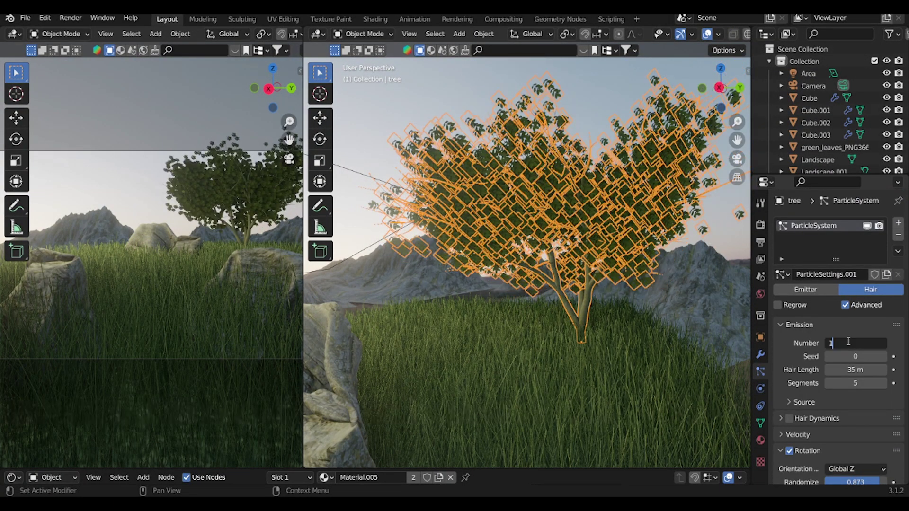
{"action": "key", "text": "Return"}
Step: Set the child seed to 1, randomize child sizes, and reduce child radius to 0.18 m
{"action": "scroll", "coordinate": [852, 337], "scroll_direction": "down", "scroll_amount": 15}
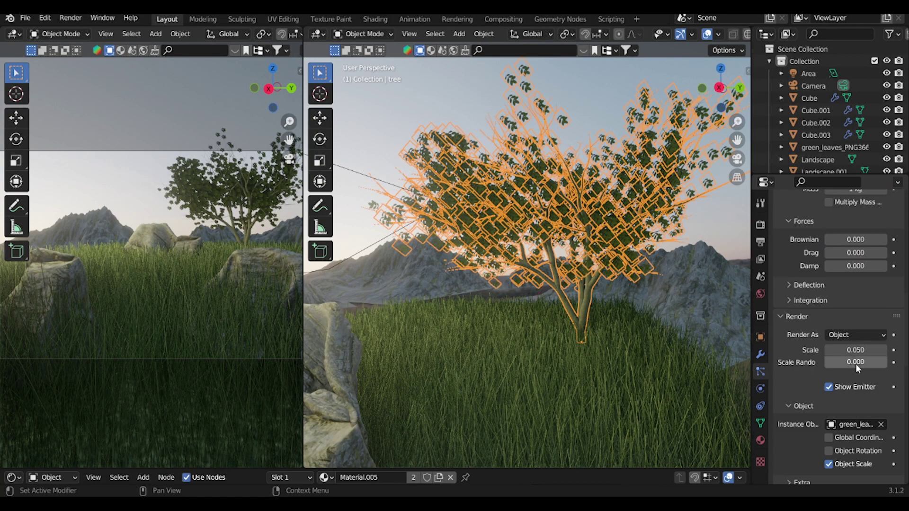
{"action": "scroll", "coordinate": [856, 363], "scroll_direction": "up", "scroll_amount": 4}
{"action": "scroll", "coordinate": [814, 298], "scroll_direction": "down", "scroll_amount": 15}
{"action": "left_click", "coordinate": [882, 369]}
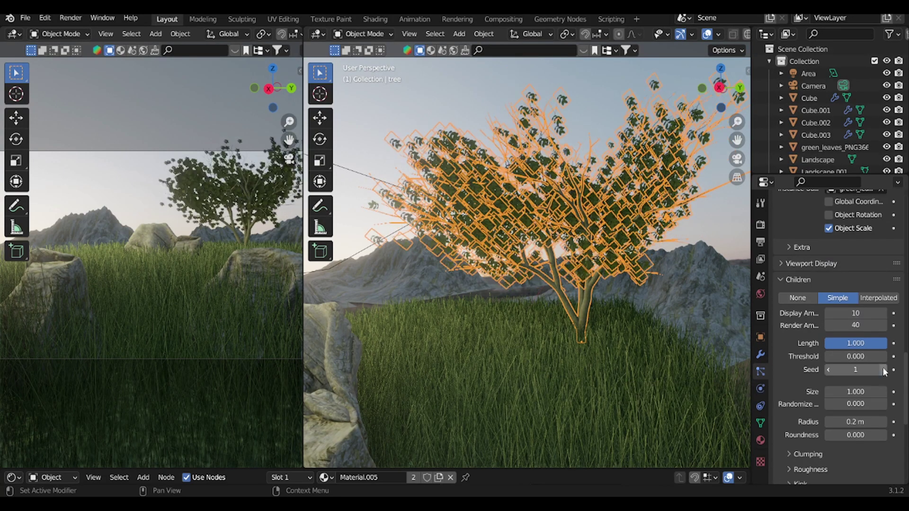
{"action": "mouse_move", "coordinate": [847, 403]}
{"action": "left_mouse_down"}
{"action": "mouse_move", "coordinate": [871, 404]}
{"action": "mouse_move", "coordinate": [848, 421]}
{"action": "left_mouse_up"}
{"action": "left_click", "coordinate": [584, 220]}
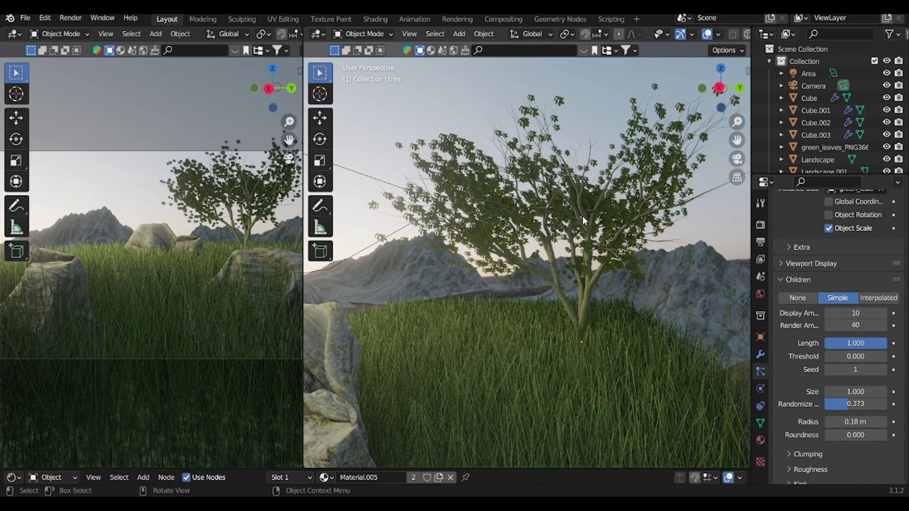
Step: Raise the leaf particle count to 4000
{"action": "scroll", "coordinate": [582, 216], "scroll_direction": "up", "scroll_amount": 3}
{"action": "scroll", "coordinate": [843, 332], "scroll_direction": "up", "scroll_amount": 10}
{"action": "scroll", "coordinate": [852, 341], "scroll_direction": "up", "scroll_amount": 5}
{"action": "left_click", "coordinate": [871, 355]}
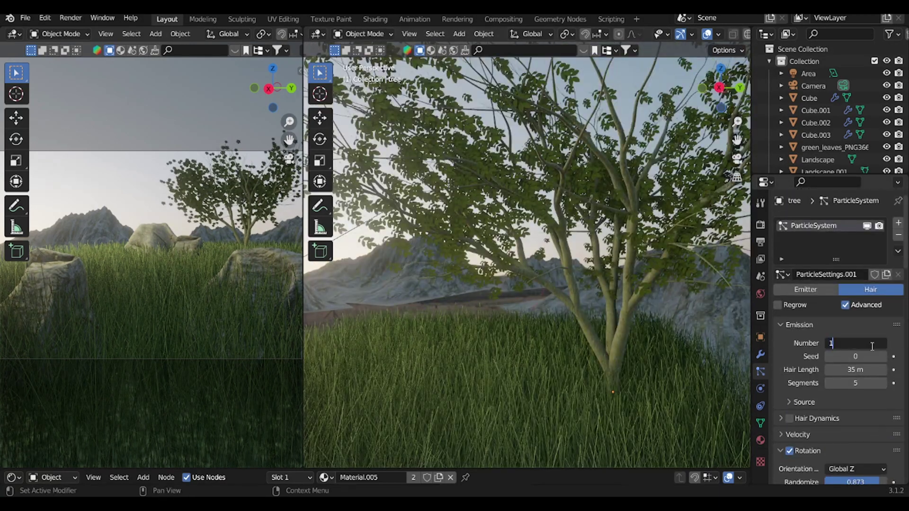
{"action": "key", "text": "Return"}
{"action": "scroll", "coordinate": [852, 345], "scroll_direction": "down", "scroll_amount": 5}
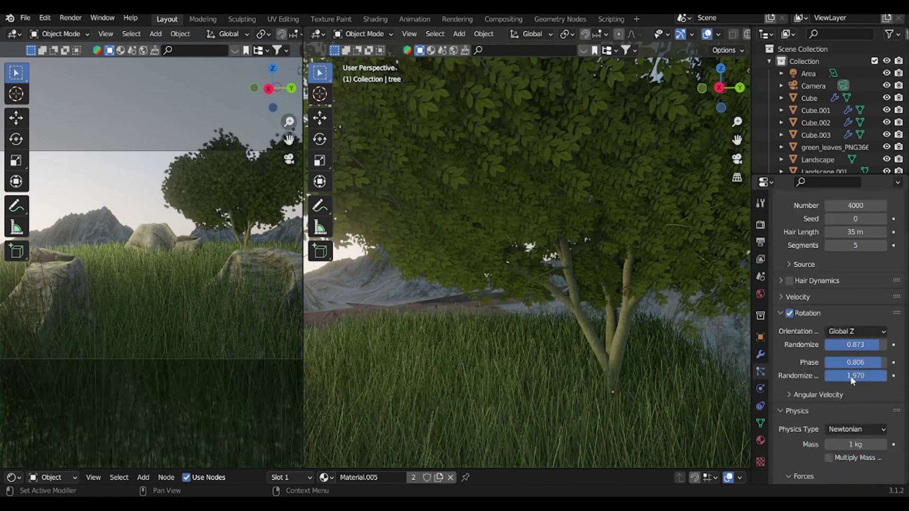
{"action": "scroll", "coordinate": [853, 346], "scroll_direction": "down", "scroll_amount": 5}
{"action": "scroll", "coordinate": [852, 346], "scroll_direction": "down", "scroll_amount": 5}
Step: Rotate the tree around its base and move a copy to the left
{"action": "scroll", "coordinate": [421, 133], "scroll_direction": "down", "scroll_amount": 6}
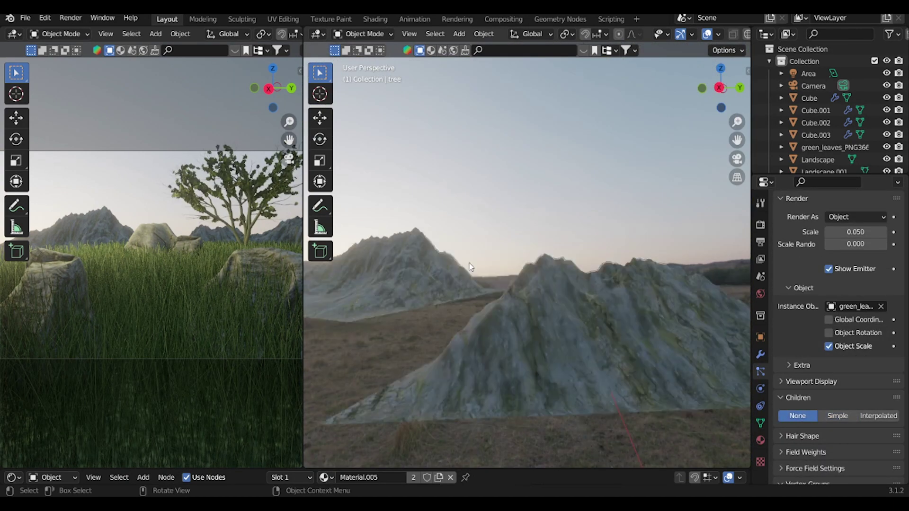
{"action": "left_click", "coordinate": [557, 268]}
{"action": "left_click", "coordinate": [319, 139]}
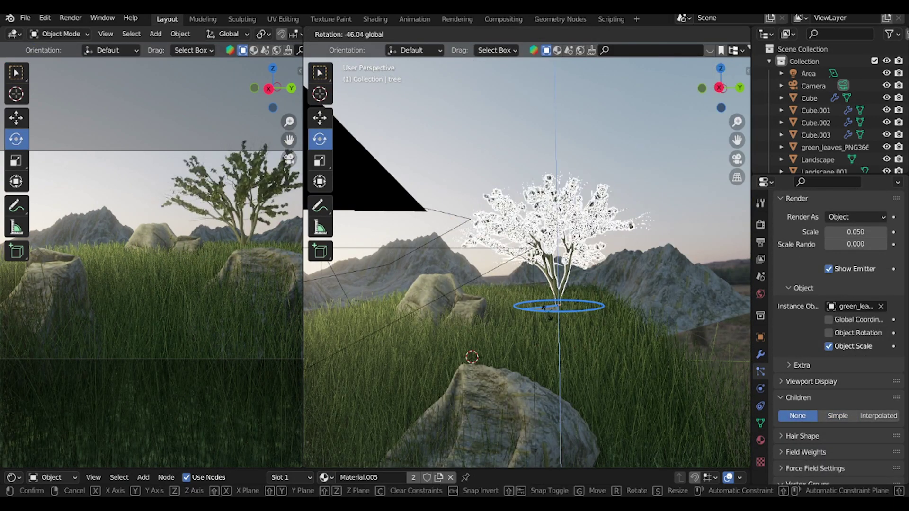
{"action": "left_click_drag", "start_coordinate": [557, 312], "coordinate": [328, 128]}
{"action": "left_click_drag", "start_coordinate": [594, 306], "coordinate": [398, 303]}
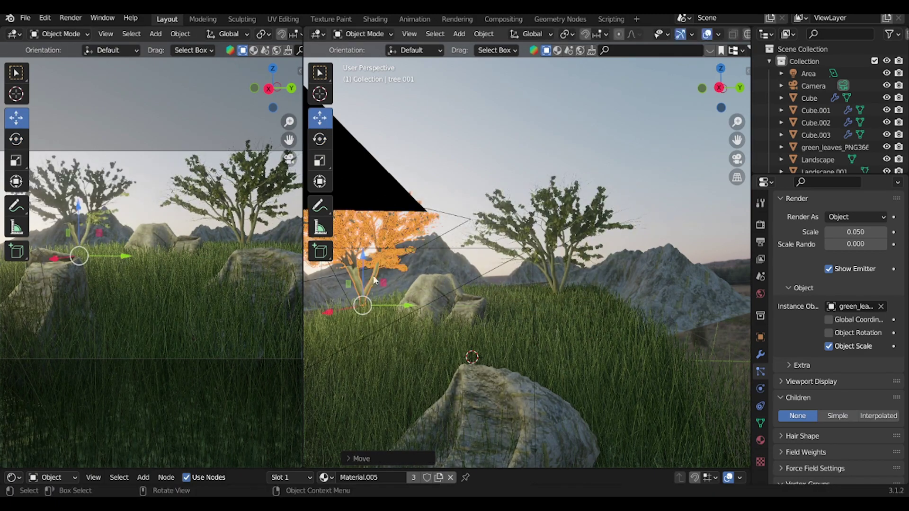
{"action": "key", "text": "s"}
{"action": "left_click", "coordinate": [341, 265]}
Step: Turn the tree copy about its vertical axis, shift it right, and tilt it slightly
{"action": "left_click", "coordinate": [320, 139]}
{"action": "left_click_drag", "start_coordinate": [327, 283], "coordinate": [553, 188]}
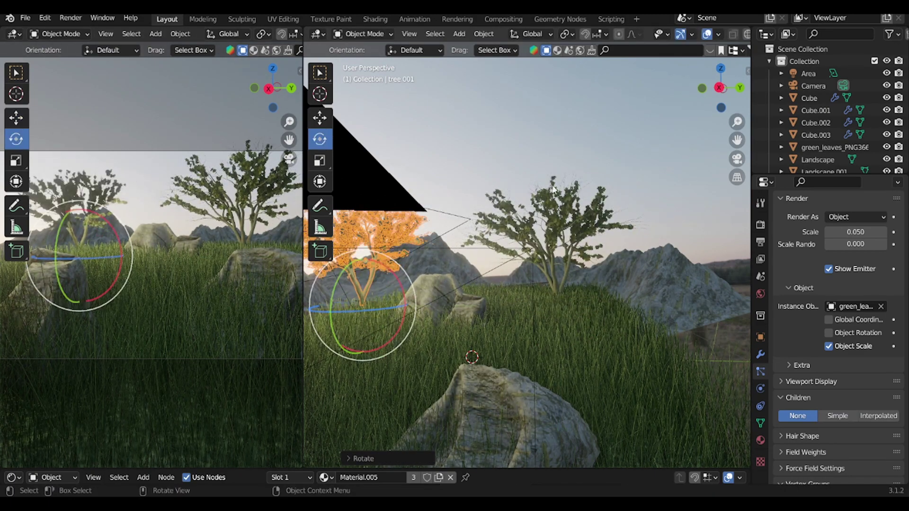
{"action": "mouse_move", "coordinate": [404, 304]}
{"action": "left_mouse_down"}
{"action": "mouse_move", "coordinate": [517, 305]}
{"action": "mouse_move", "coordinate": [493, 315]}
{"action": "left_mouse_up"}
{"action": "left_click", "coordinate": [320, 139]}
{"action": "left_click_drag", "start_coordinate": [545, 266], "coordinate": [536, 265]}
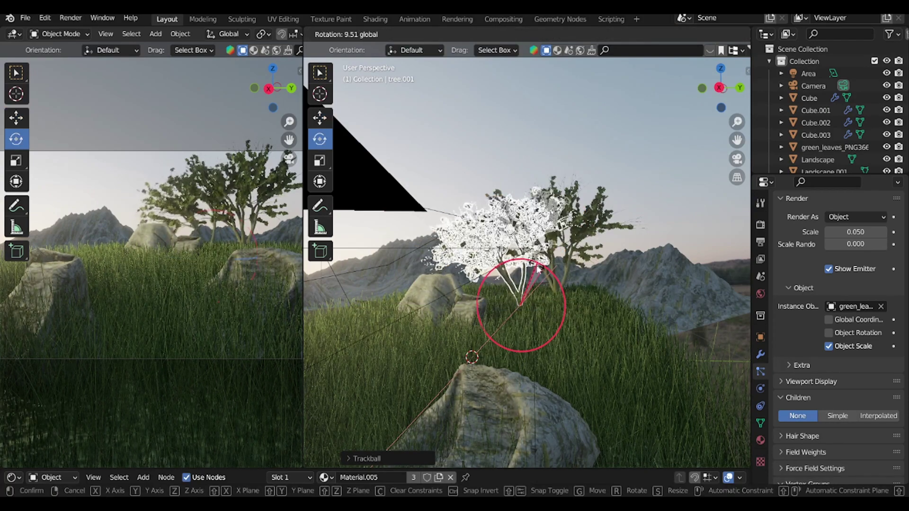
{"action": "left_click", "coordinate": [320, 118]}
Step: Reposition the tree copy along the Y axis on the grass field
{"action": "middle_click_drag", "start_coordinate": [675, 126], "coordinate": [510, 260]}
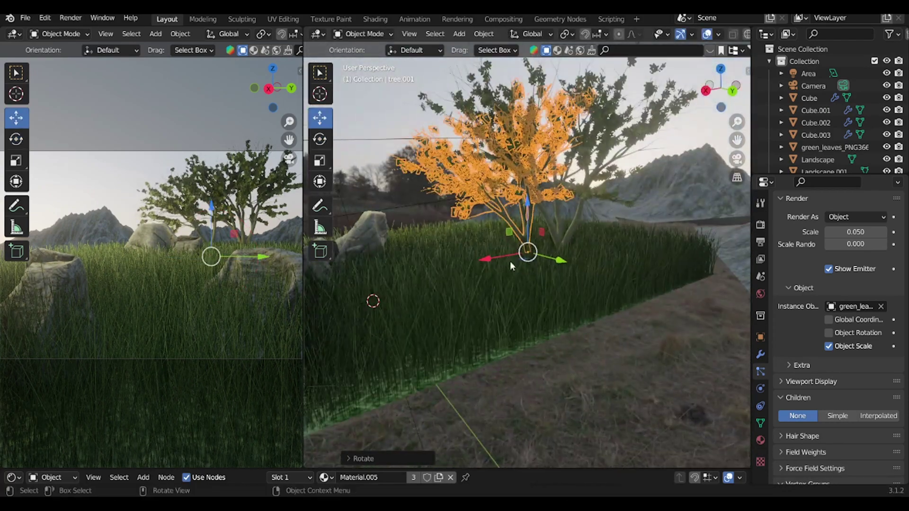
{"action": "left_click_drag", "start_coordinate": [509, 260], "coordinate": [582, 266]}
{"action": "key", "text": "g"}
{"action": "key", "text": "y"}
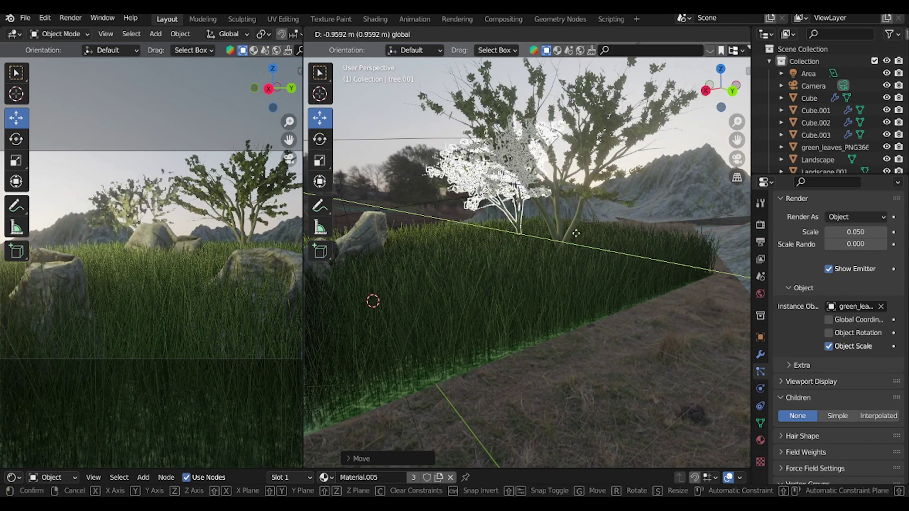
{"action": "left_click", "coordinate": [520, 229]}
Step: Move the Area light along Y and tilt it to about 38°
{"action": "left_click", "coordinate": [808, 74]}
{"action": "key", "text": "KP_Decimal"}
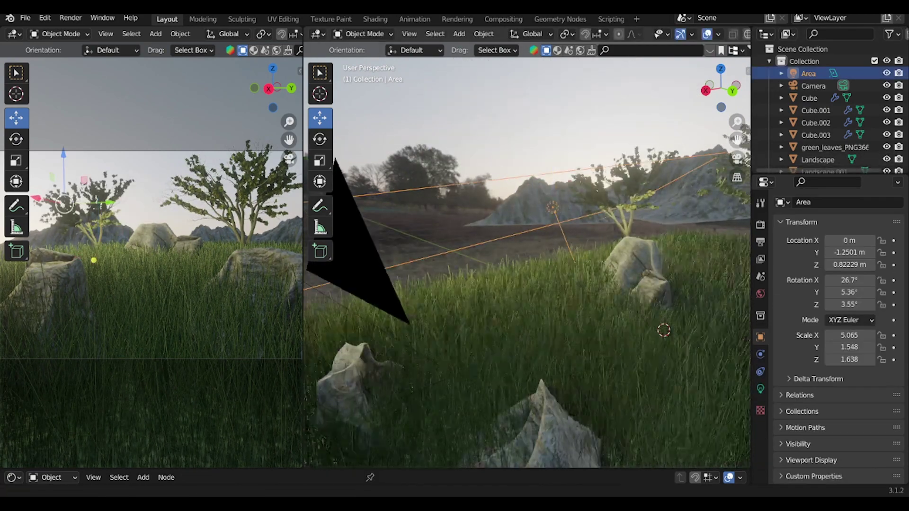
{"action": "key", "text": "g"}
{"action": "key", "text": "y"}
{"action": "left_click", "coordinate": [551, 203]}
{"action": "mouse_move", "coordinate": [549, 196]}
{"action": "left_mouse_down"}
{"action": "mouse_move", "coordinate": [538, 141]}
{"action": "mouse_move", "coordinate": [611, 222]}
{"action": "left_mouse_up"}
{"action": "left_click", "coordinate": [320, 139]}
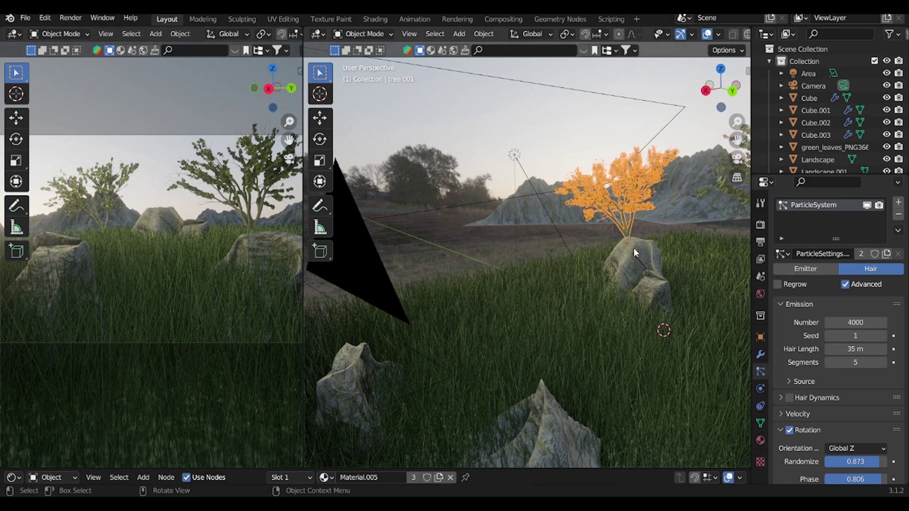
Step: Inspect the field in an enlarged view, restore the layout, and duplicate the tree
{"action": "left_click_drag", "start_coordinate": [301, 310], "coordinate": [20, 308]}
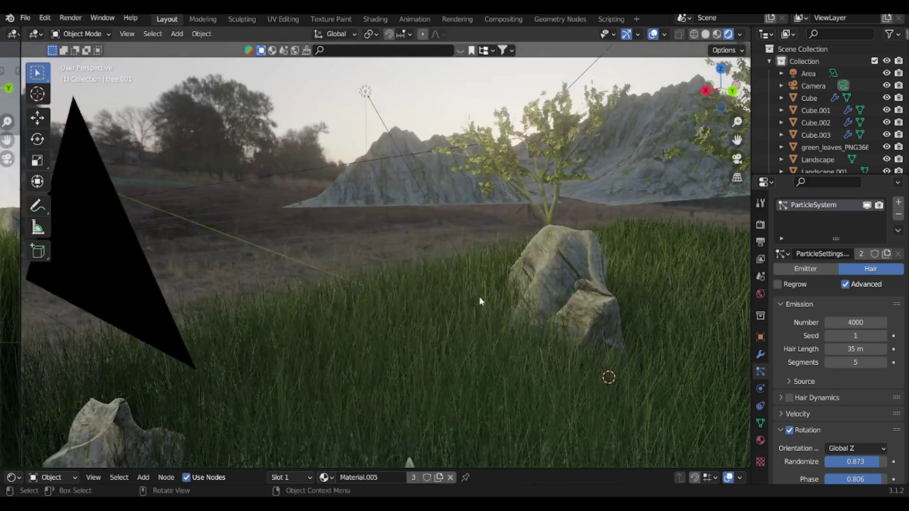
{"action": "middle_click_drag", "start_coordinate": [480, 296], "coordinate": [567, 251]}
{"action": "scroll", "coordinate": [567, 251], "scroll_direction": "up", "scroll_amount": 3}
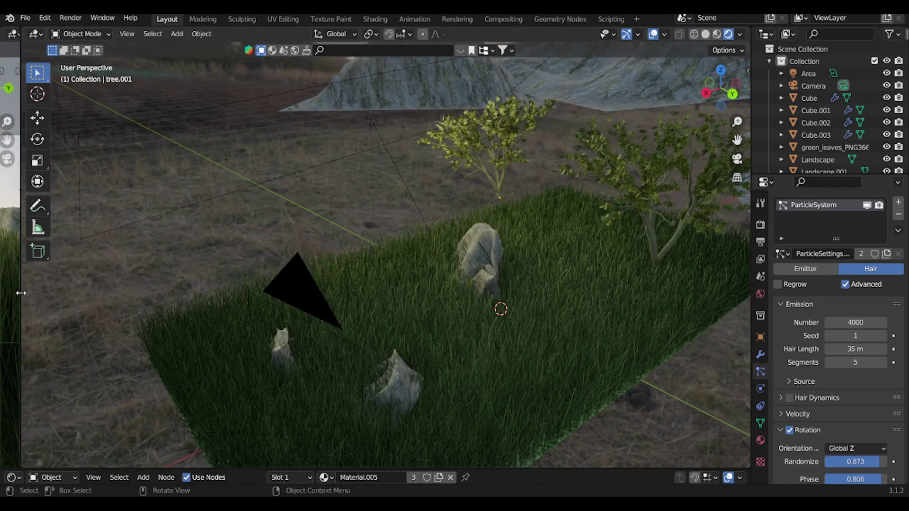
{"action": "left_click_drag", "start_coordinate": [21, 293], "coordinate": [468, 293]}
{"action": "key", "text": "shift+d"}
{"action": "scroll", "coordinate": [647, 229], "scroll_direction": "down", "scroll_amount": 3}
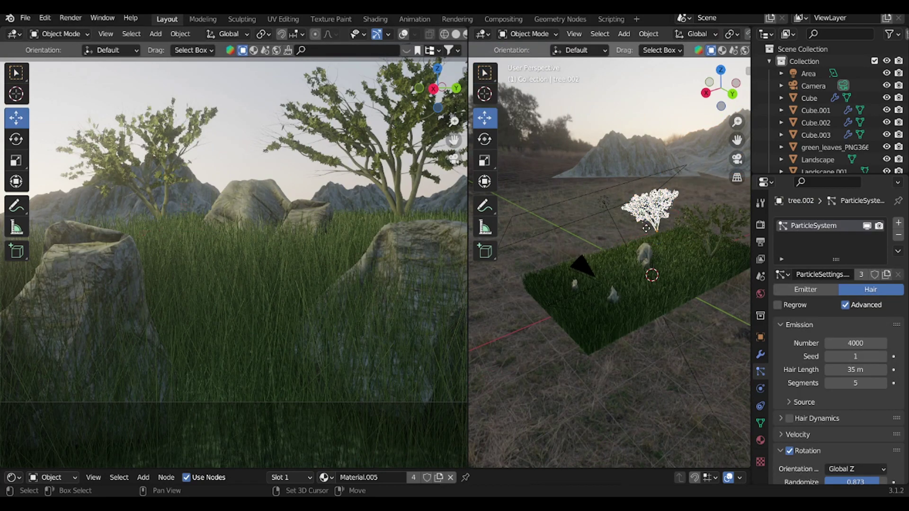
Step: Place the new tree copy, scale it to about 0.75, and shift it along Y
{"action": "left_click_drag", "start_coordinate": [646, 228], "coordinate": [596, 292]}
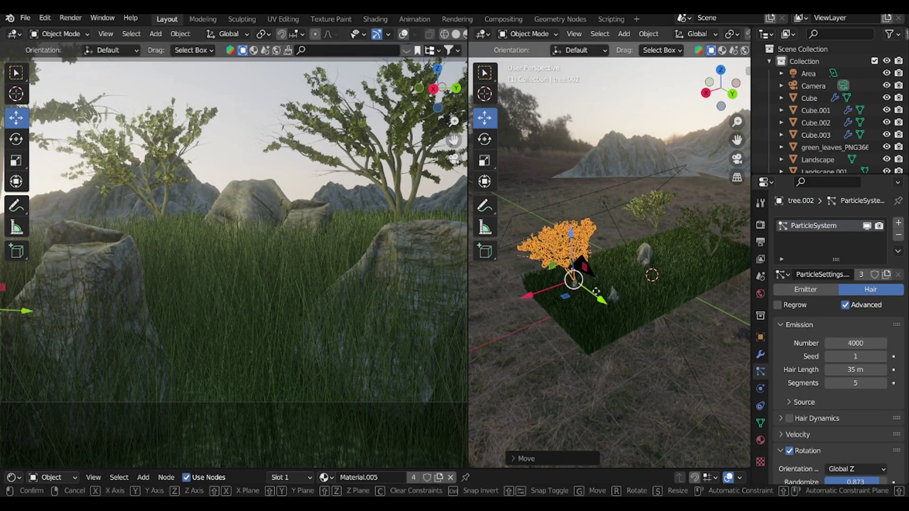
{"action": "key", "text": "s"}
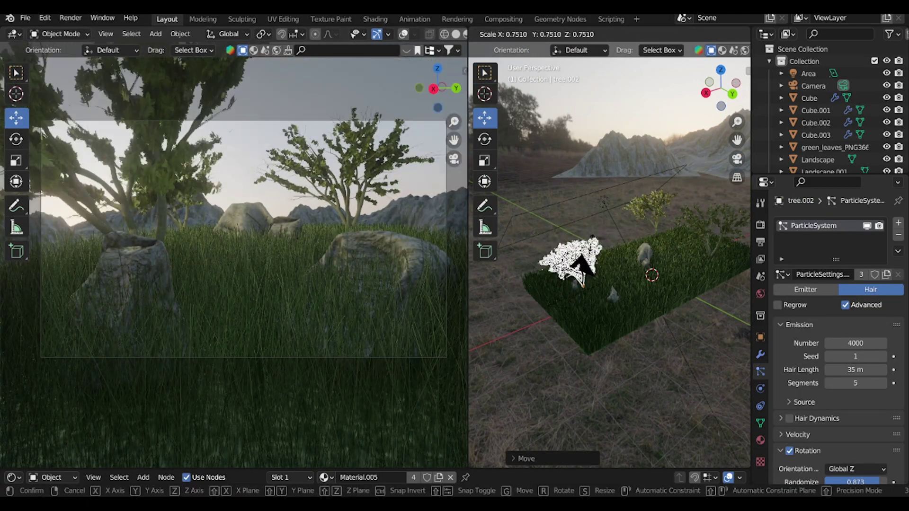
{"action": "left_click", "coordinate": [583, 265]}
{"action": "key", "text": "g"}
{"action": "key", "text": "y"}
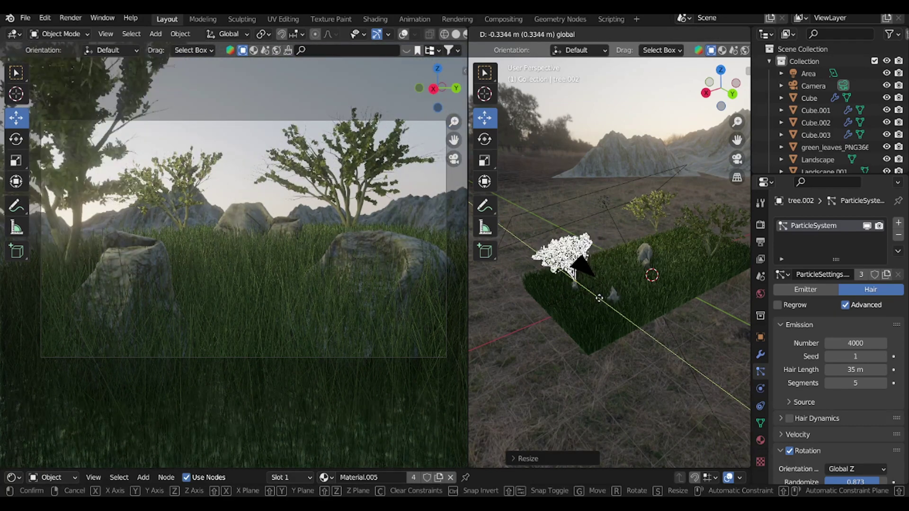
{"action": "left_click", "coordinate": [600, 298]}
Step: Render a preview, then duplicate the original tree and resize and move the copy along Y
{"action": "left_click", "coordinate": [484, 139]}
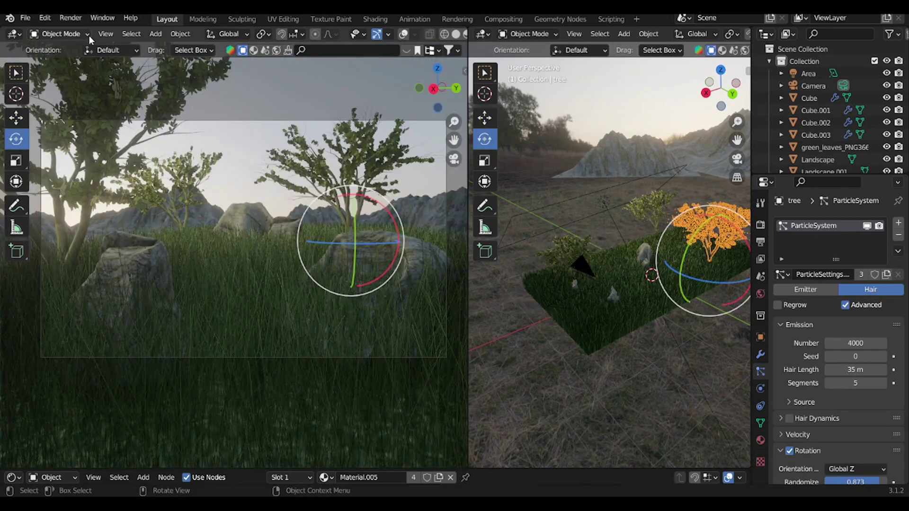
{"action": "key", "text": "F12"}
{"action": "key", "text": "shift+d"}
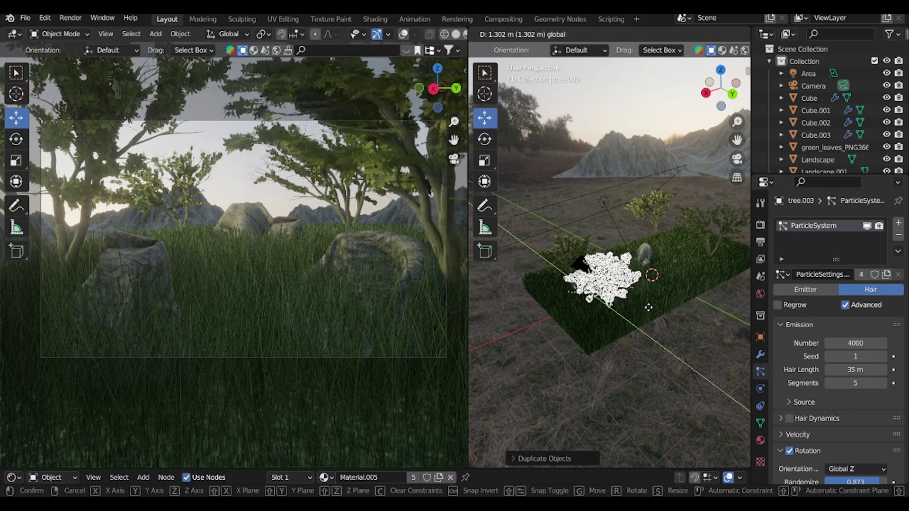
{"action": "key", "text": "s"}
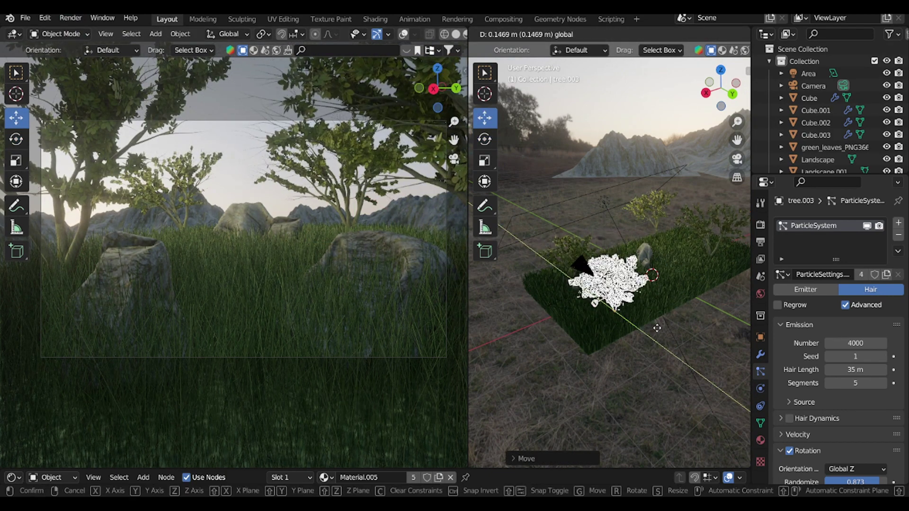
{"action": "left_click", "coordinate": [640, 325]}
{"action": "key", "text": "g"}
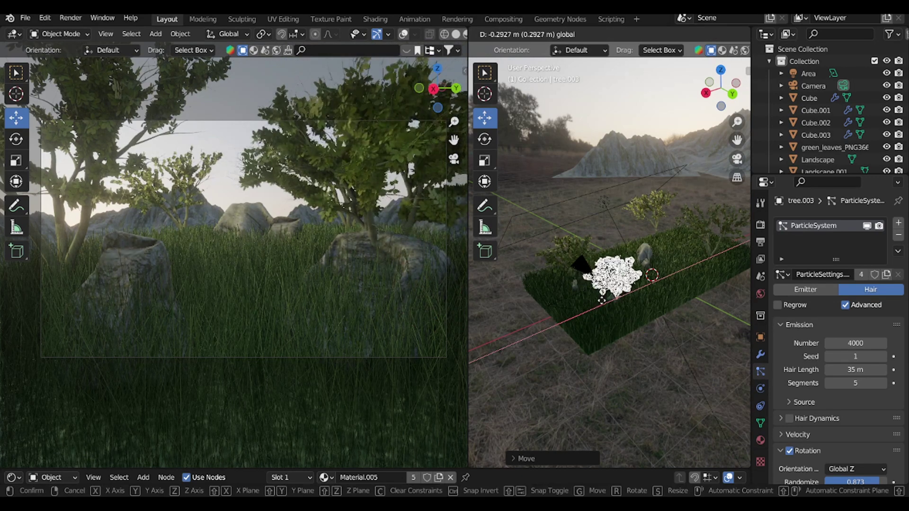
{"action": "key", "text": "y"}
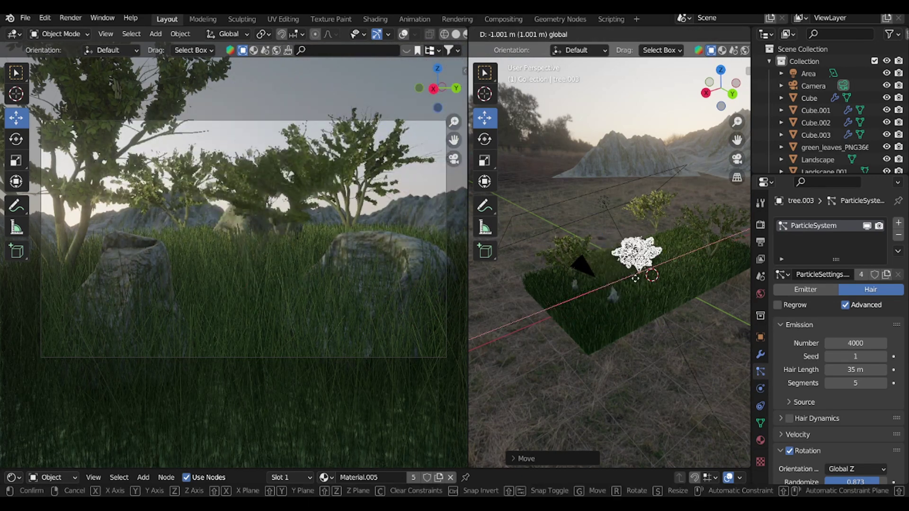
{"action": "left_click", "coordinate": [670, 277]}
Step: Try several more positions for the extra tree copy along the Y and X axes
{"action": "key", "text": "g"}
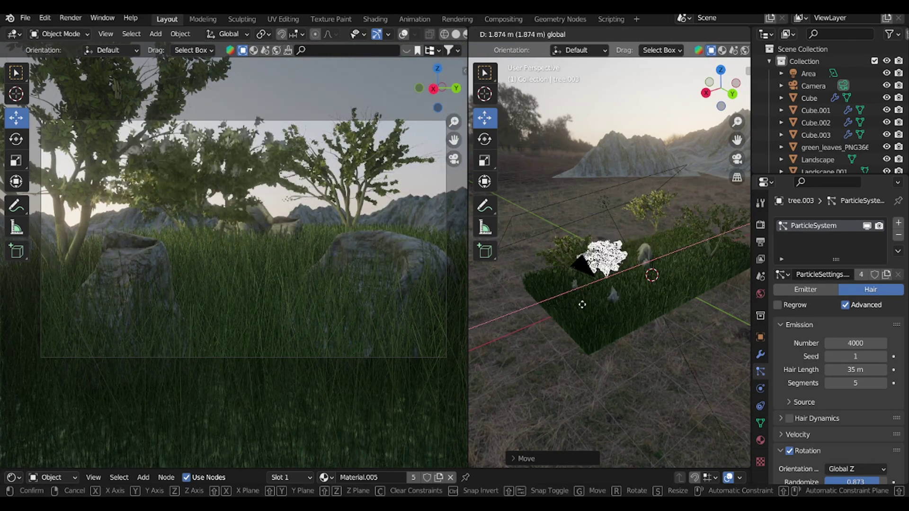
{"action": "key", "text": "y"}
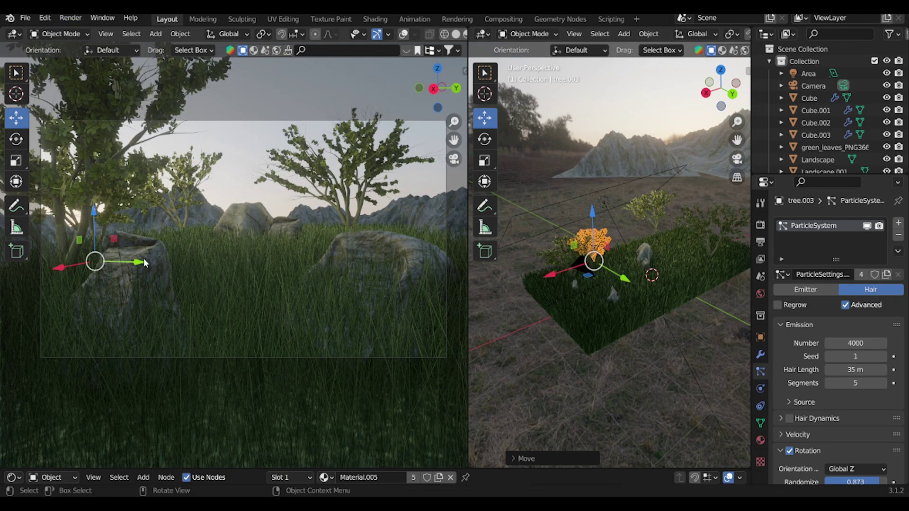
{"action": "key", "text": "g"}
{"action": "key", "text": "y"}
{"action": "left_click", "coordinate": [663, 284]}
{"action": "key", "text": "g"}
{"action": "key", "text": "x"}
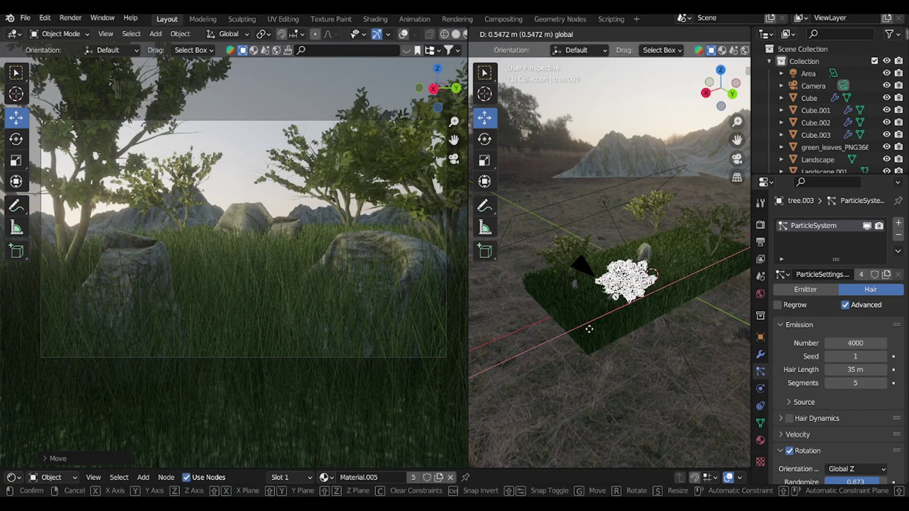
{"action": "left_click", "coordinate": [596, 331]}
Step: Delete the extra tree copy and fly through the enlarged perspective view around the rock
{"action": "key", "text": "g"}
{"action": "left_click", "coordinate": [652, 330]}
{"action": "key", "text": "Delete"}
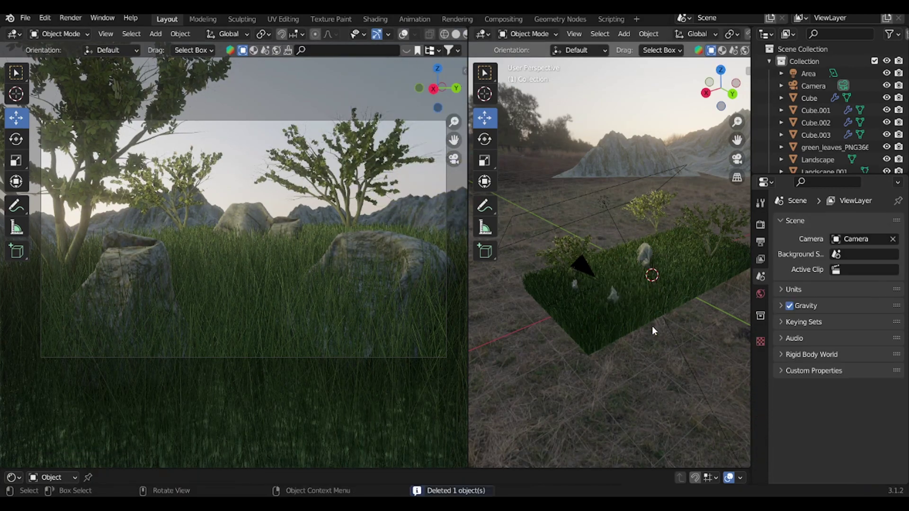
{"action": "left_click_drag", "start_coordinate": [468, 296], "coordinate": [78, 291]}
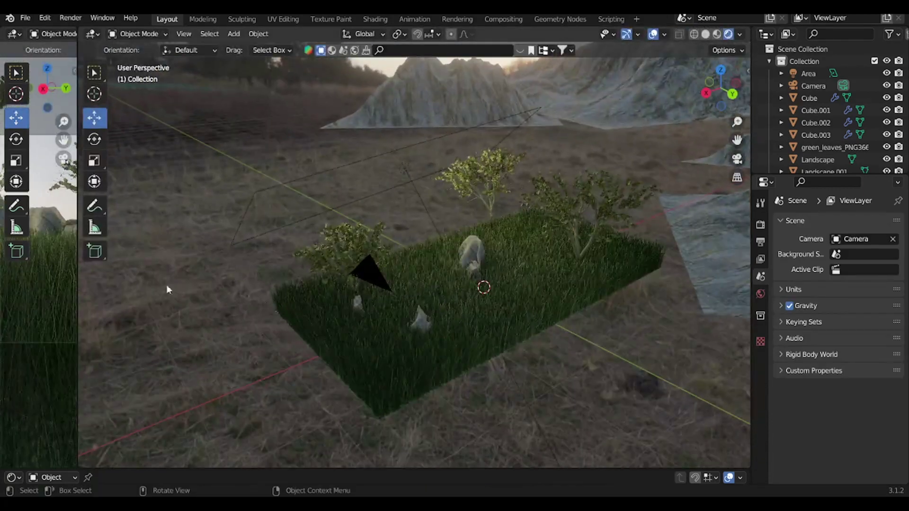
{"action": "key", "text": "shift+grave"}
{"action": "key", "text": "w"}
{"action": "key", "text": "s"}
{"action": "key", "text": "Return"}
Step: Add a new cube and stretch it along the X axis
{"action": "key", "text": "shift+a"}
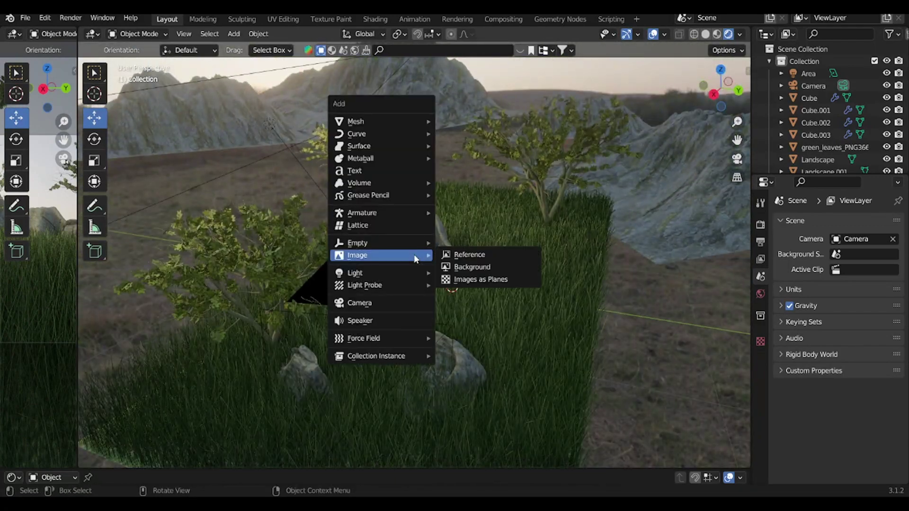
{"action": "left_click", "coordinate": [466, 134]}
{"action": "scroll", "coordinate": [438, 227], "scroll_direction": "down", "scroll_amount": 3}
{"action": "key", "text": "s"}
{"action": "key", "text": "x"}
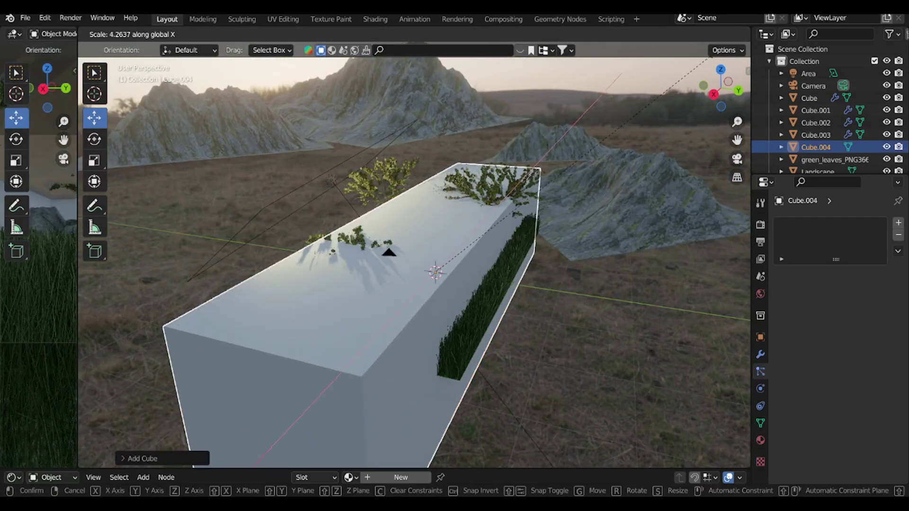
{"action": "key", "text": "Return"}
{"action": "left_click_drag", "start_coordinate": [78, 284], "coordinate": [525, 284]}
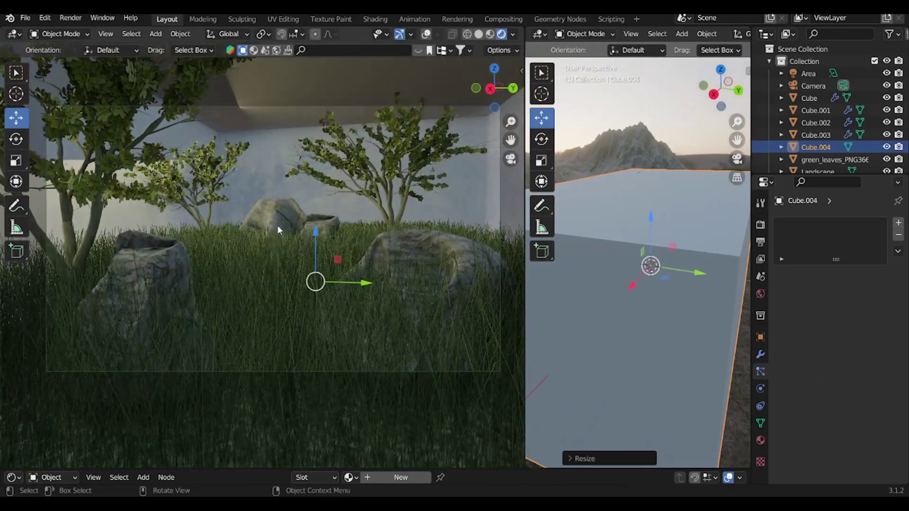
Step: Set tree.002's leaf particle Number to 1000
{"action": "left_click", "coordinate": [101, 175]}
{"action": "scroll", "coordinate": [101, 175], "scroll_direction": "up", "scroll_amount": 3}
{"action": "middle_click_drag", "start_coordinate": [101, 174], "coordinate": [260, 176]}
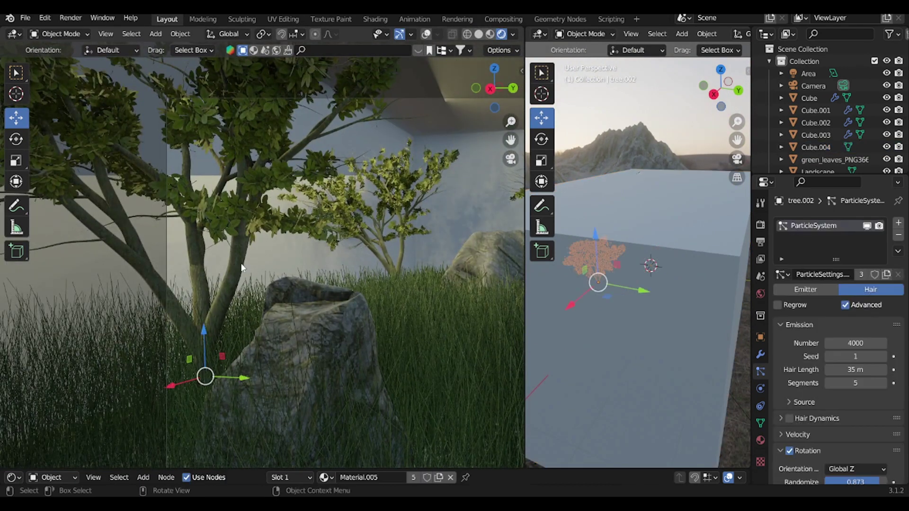
{"action": "type", "text": "00"}
{"action": "key", "text": "Return"}
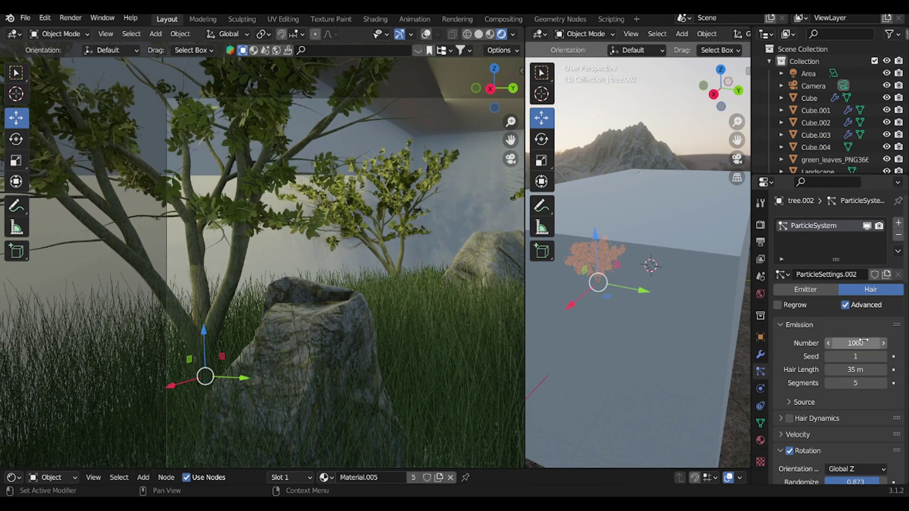
Step: Rescale the new cube so it fully encloses the grassy field
{"action": "left_click", "coordinate": [554, 321]}
{"action": "left_click_drag", "start_coordinate": [521, 326], "coordinate": [107, 327]}
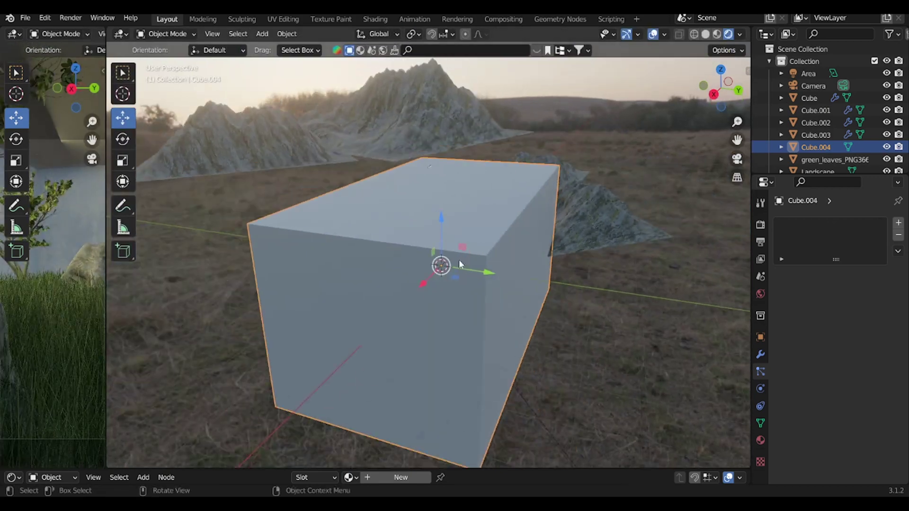
{"action": "key", "text": "s"}
{"action": "left_click", "coordinate": [470, 263]}
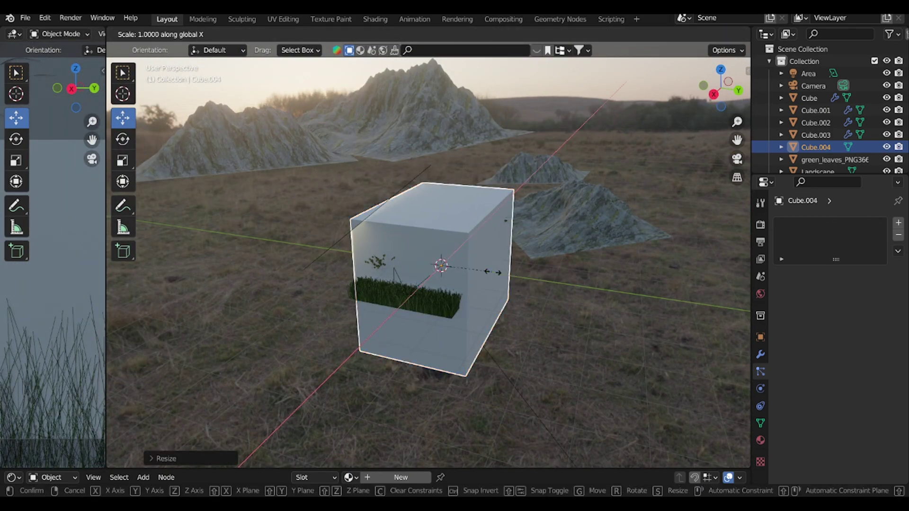
{"action": "left_click", "coordinate": [492, 272]}
Step: Give the cube a new material using Principled Volume wired into the Volume output
{"action": "left_click", "coordinate": [853, 274]}
{"action": "left_click_drag", "start_coordinate": [519, 469], "coordinate": [539, 183]}
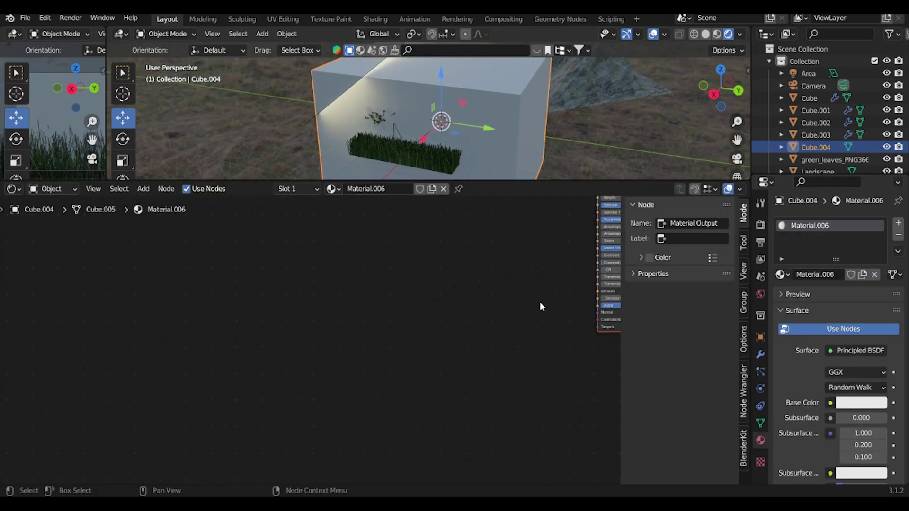
{"action": "key", "text": "Home"}
{"action": "left_click", "coordinate": [857, 350]}
{"action": "left_click", "coordinate": [760, 229]}
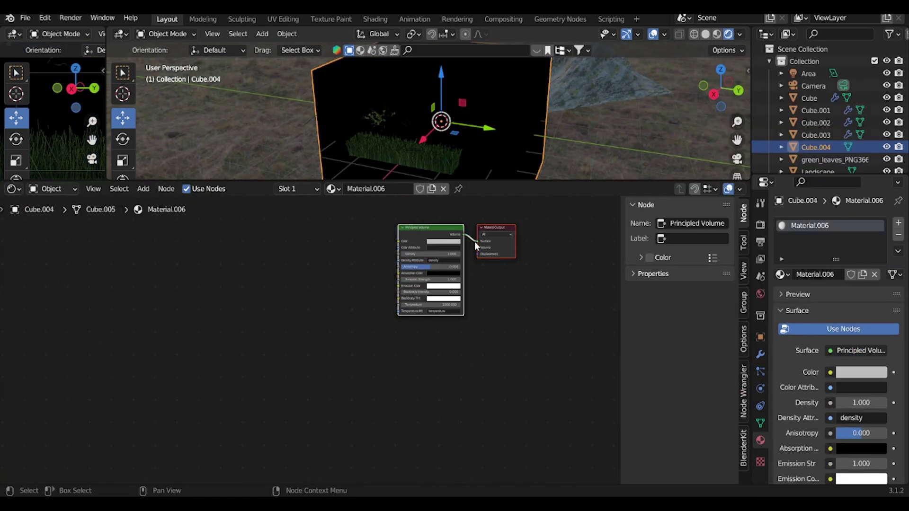
{"action": "left_click_drag", "start_coordinate": [492, 239], "coordinate": [493, 251]}
Step: Set the volume's Emission Strength to 0.02 and Density to 0.001
{"action": "scroll", "coordinate": [456, 245], "scroll_direction": "up", "scroll_amount": 3}
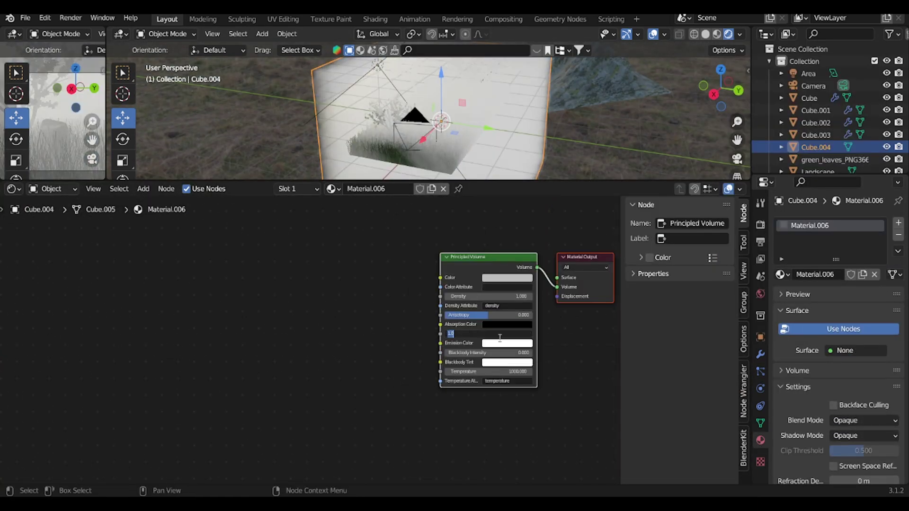
{"action": "type", "text": "0.02"}
{"action": "key", "text": "Return"}
{"action": "type", "text": ".001"}
{"action": "key", "text": "Return"}
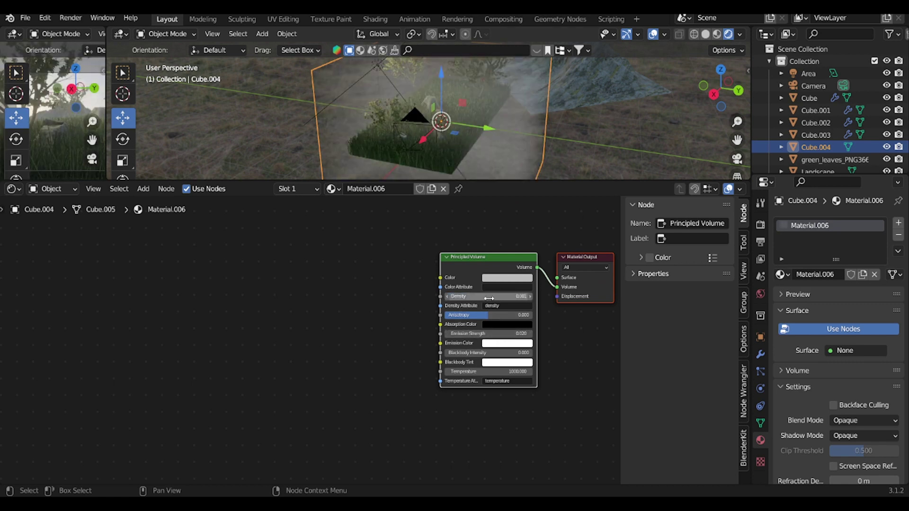
Step: Tint the volume's Emission Color pale yellow
{"action": "left_click_drag", "start_coordinate": [149, 182], "coordinate": [149, 378]}
{"action": "left_click_drag", "start_coordinate": [107, 273], "coordinate": [531, 272]}
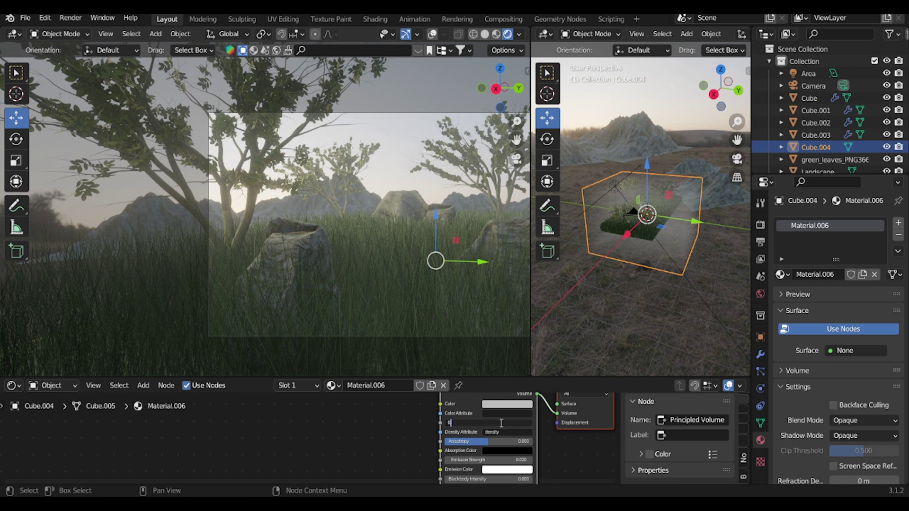
{"action": "scroll", "coordinate": [419, 470], "scroll_direction": "up", "scroll_amount": 1}
{"action": "scroll", "coordinate": [391, 443], "scroll_direction": "down", "scroll_amount": 3, "text": "ctrl"}
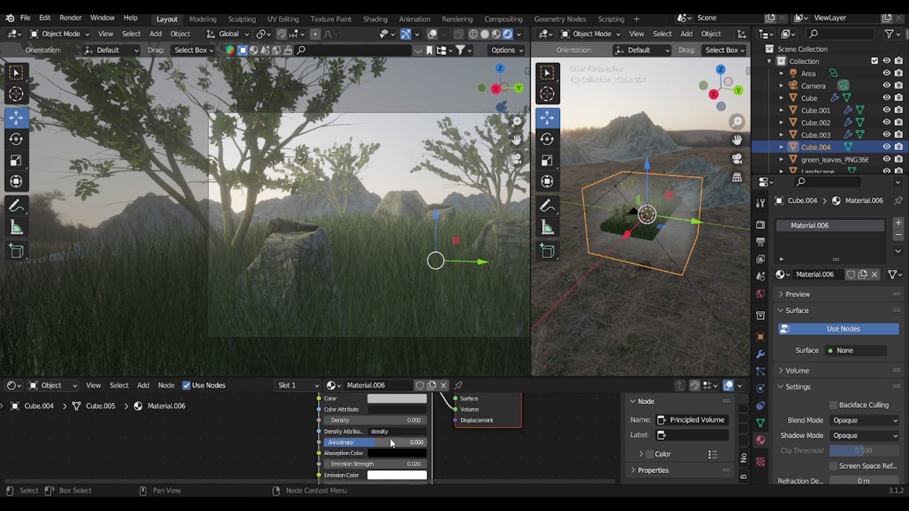
{"action": "left_click", "coordinate": [387, 478]}
{"action": "left_click", "coordinate": [403, 373]}
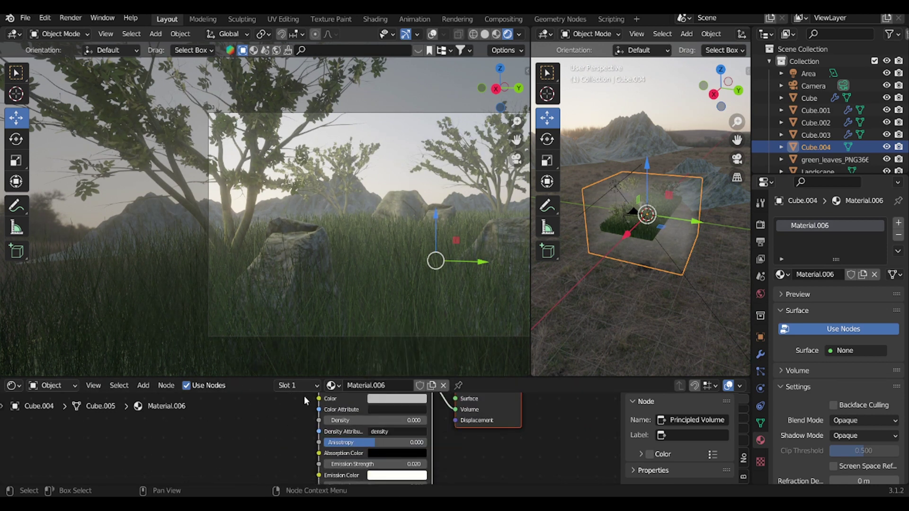
Step: Fly forward through the perspective view into the misty cube
{"action": "left_click_drag", "start_coordinate": [381, 379], "coordinate": [382, 466]}
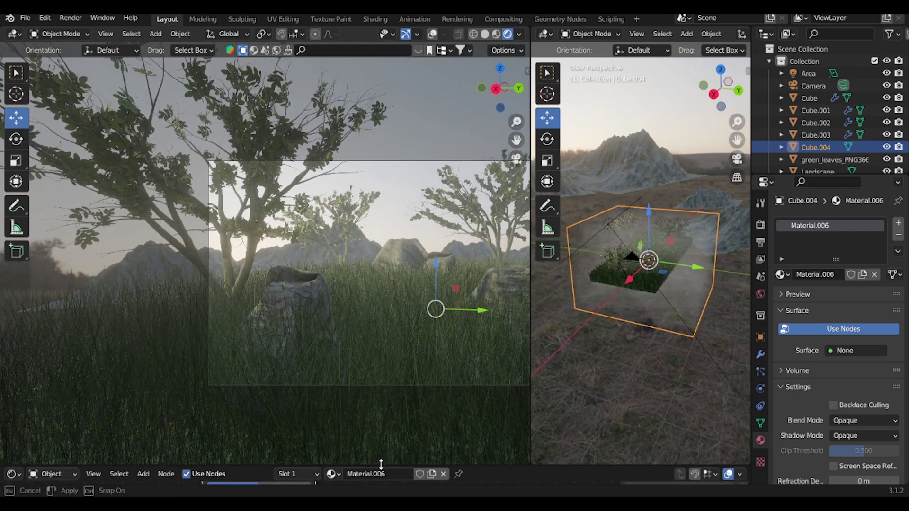
{"action": "left_click_drag", "start_coordinate": [531, 426], "coordinate": [345, 426]}
{"action": "key", "text": "shift+grave"}
{"action": "key", "text": "w"}
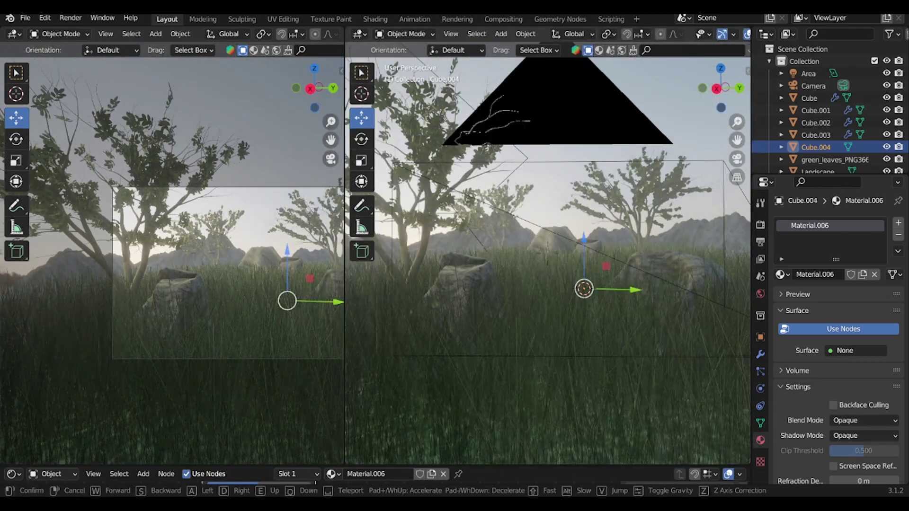
{"action": "left_click_drag", "start_coordinate": [342, 258], "coordinate": [719, 262]}
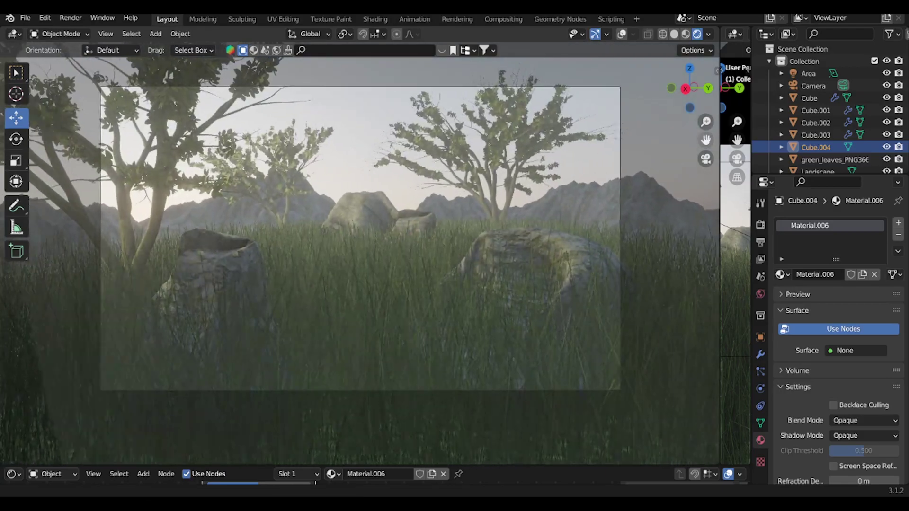
{"action": "left_click_drag", "start_coordinate": [720, 213], "coordinate": [368, 210]}
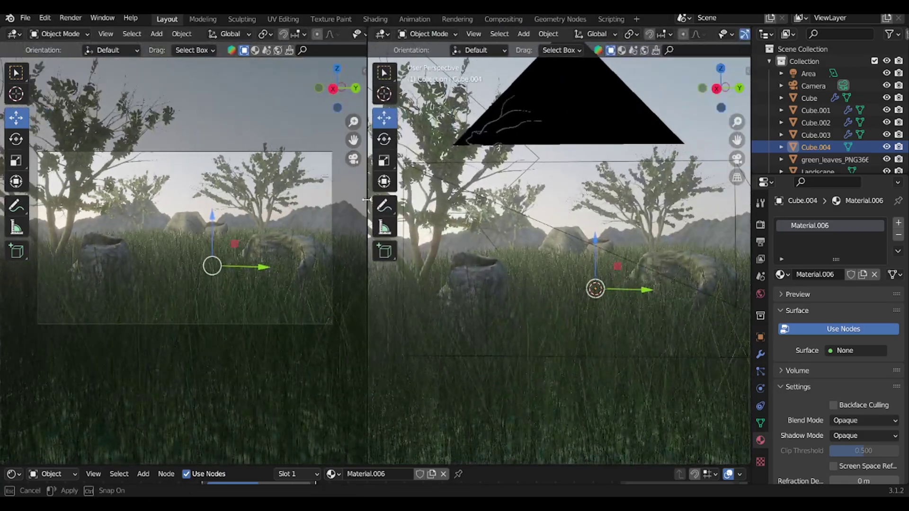